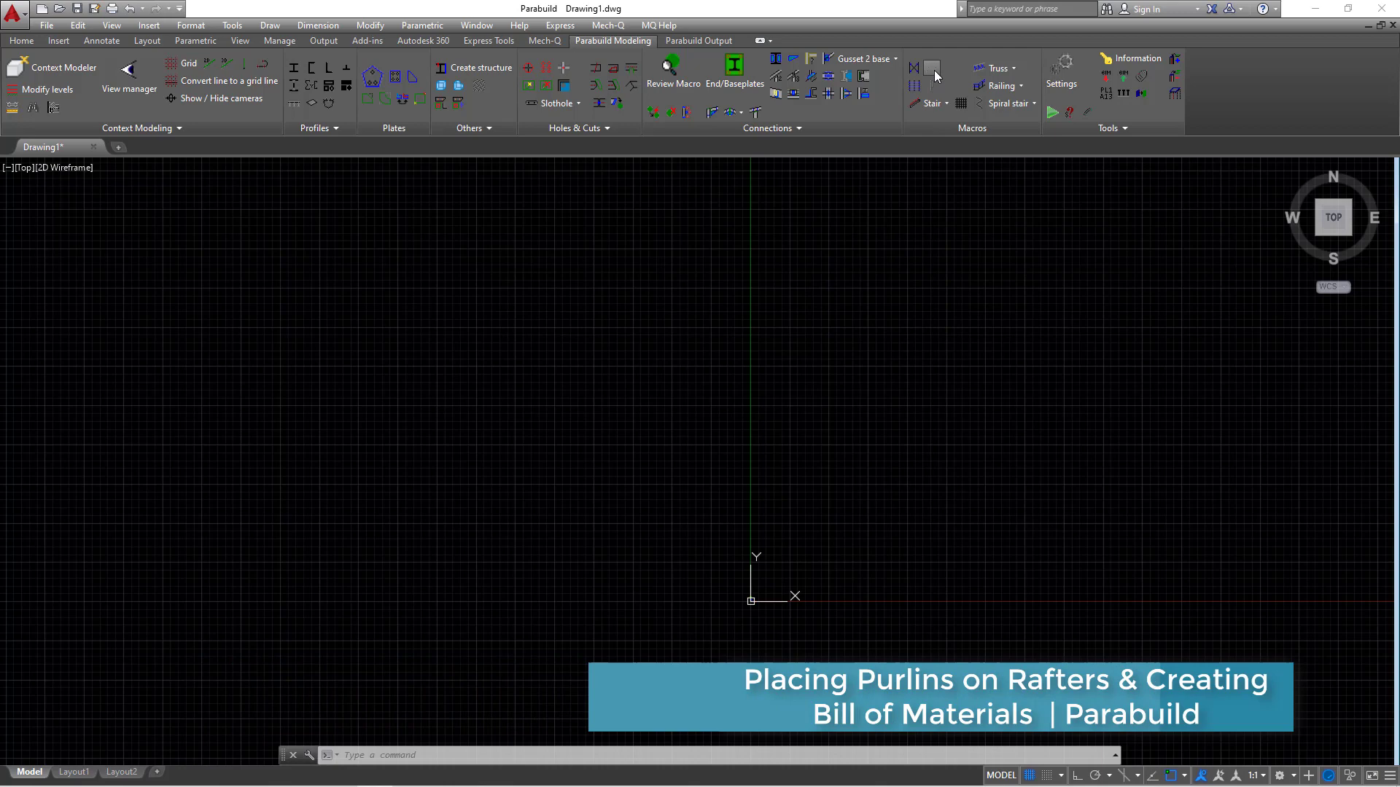
Insert the Building frame macro into the drawing and place it to the east of the origin
click(932, 68)
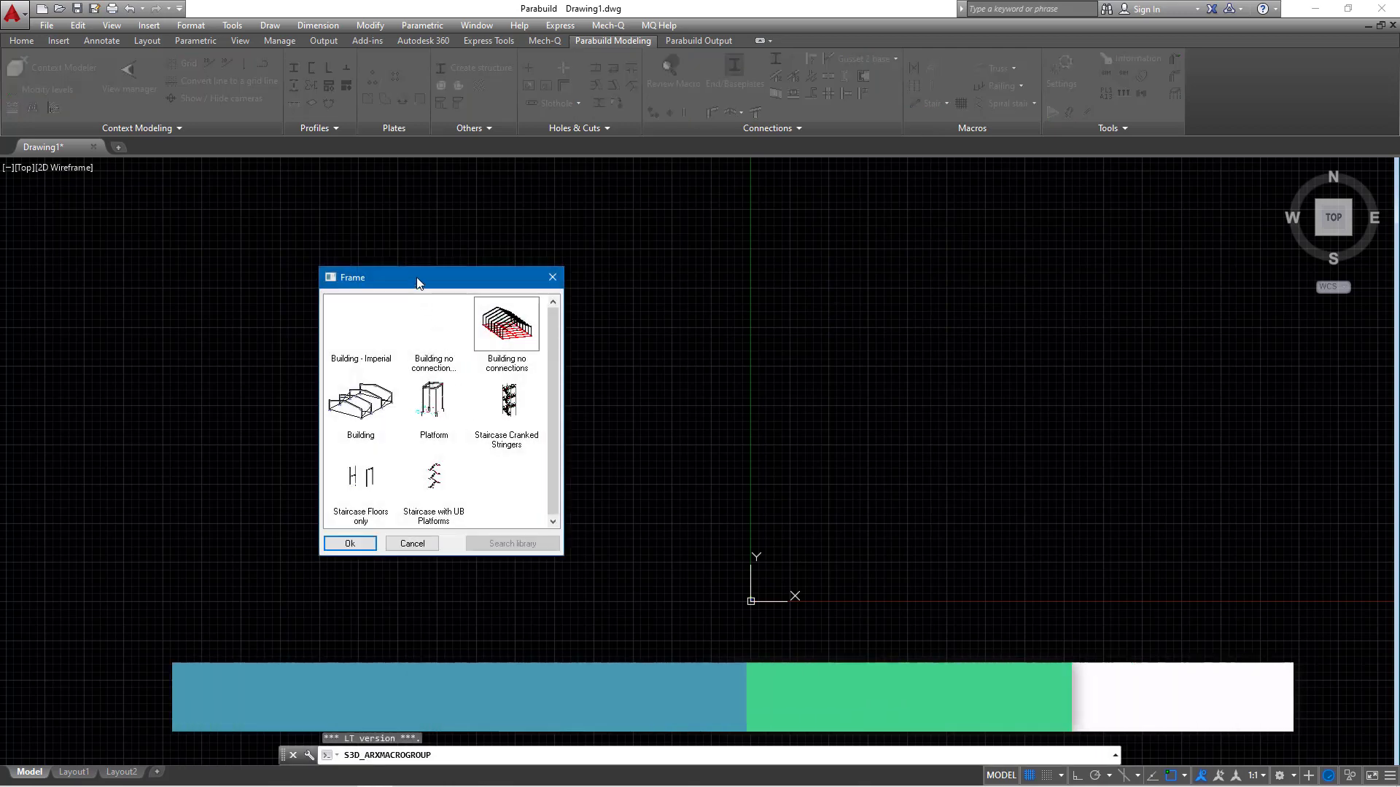
drag(423, 280, 580, 259)
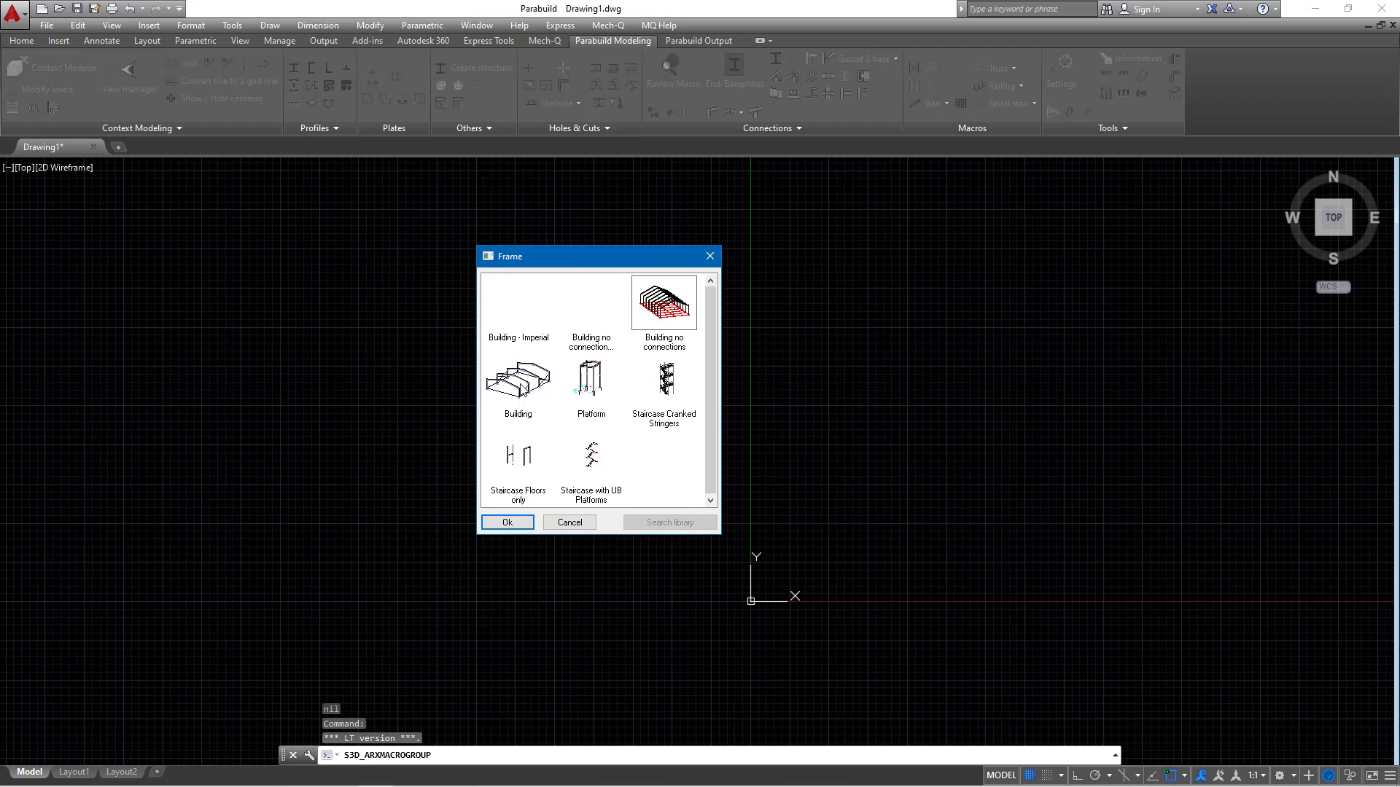
click(521, 387)
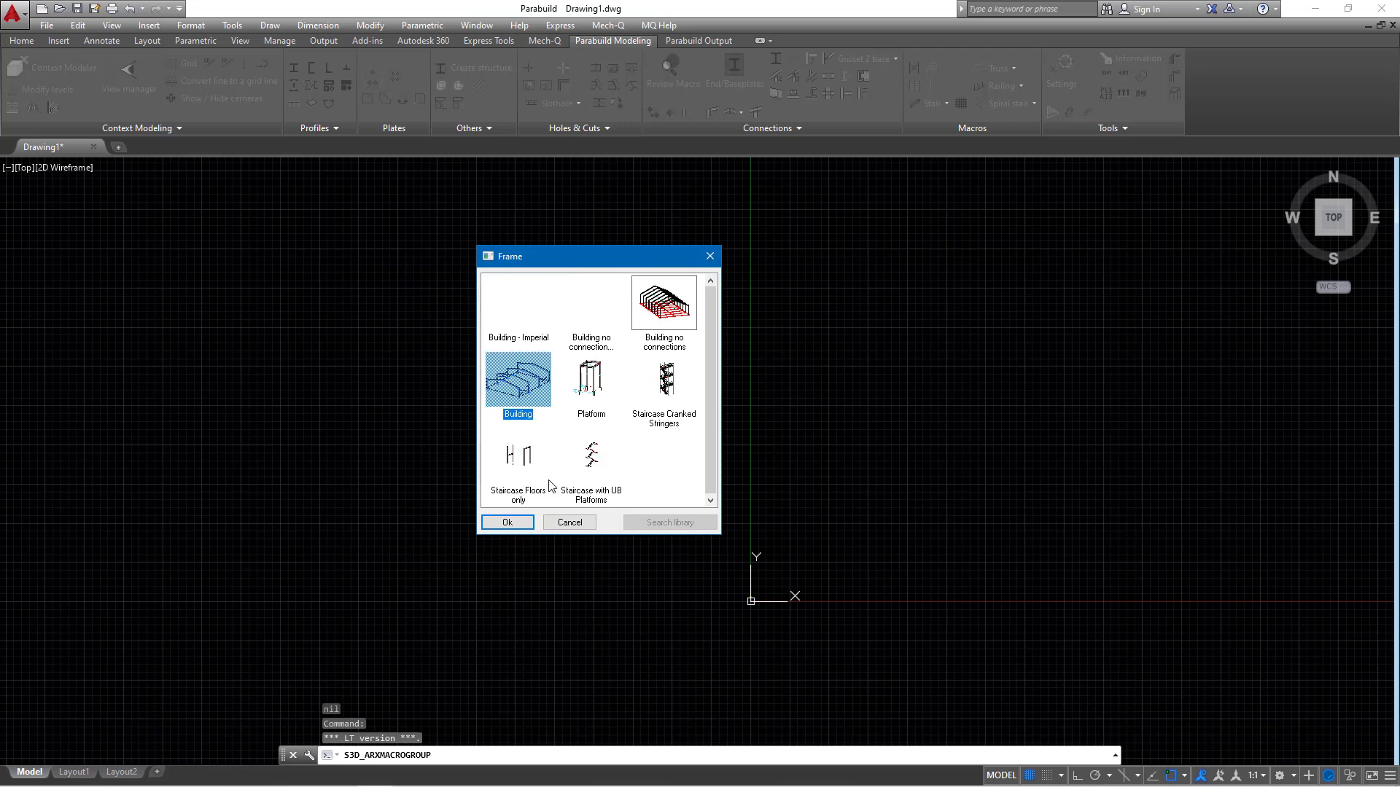
click(507, 522)
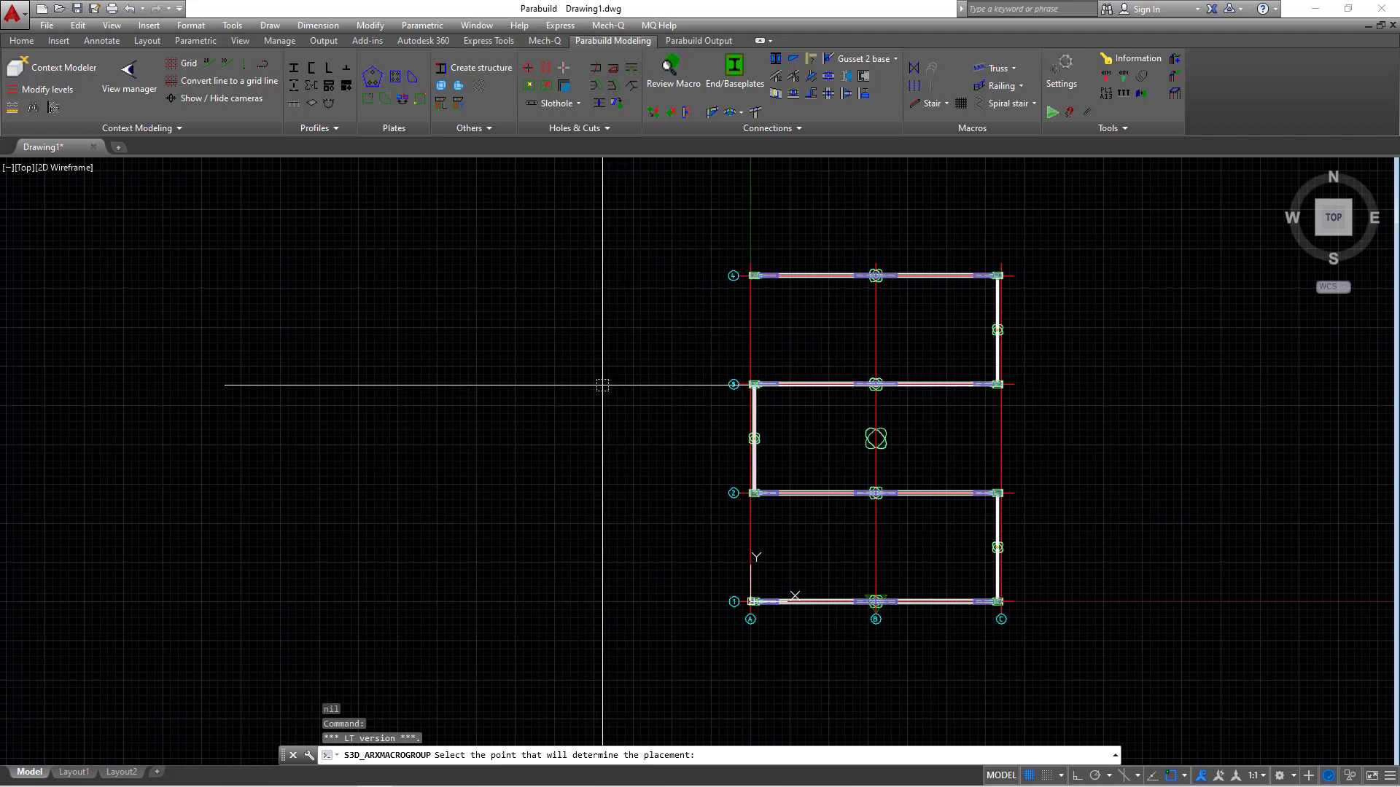
scroll(459, 393, down, 2)
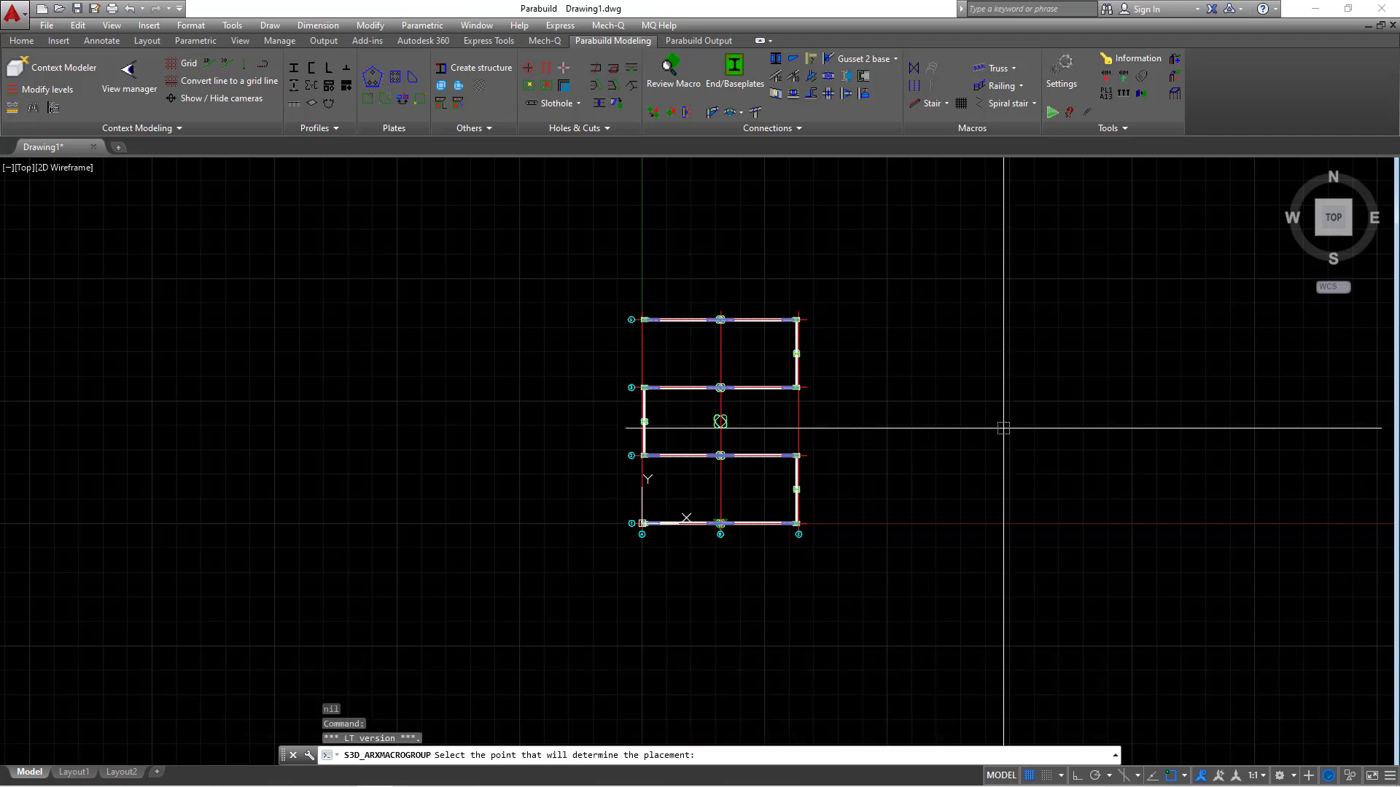
click(934, 439)
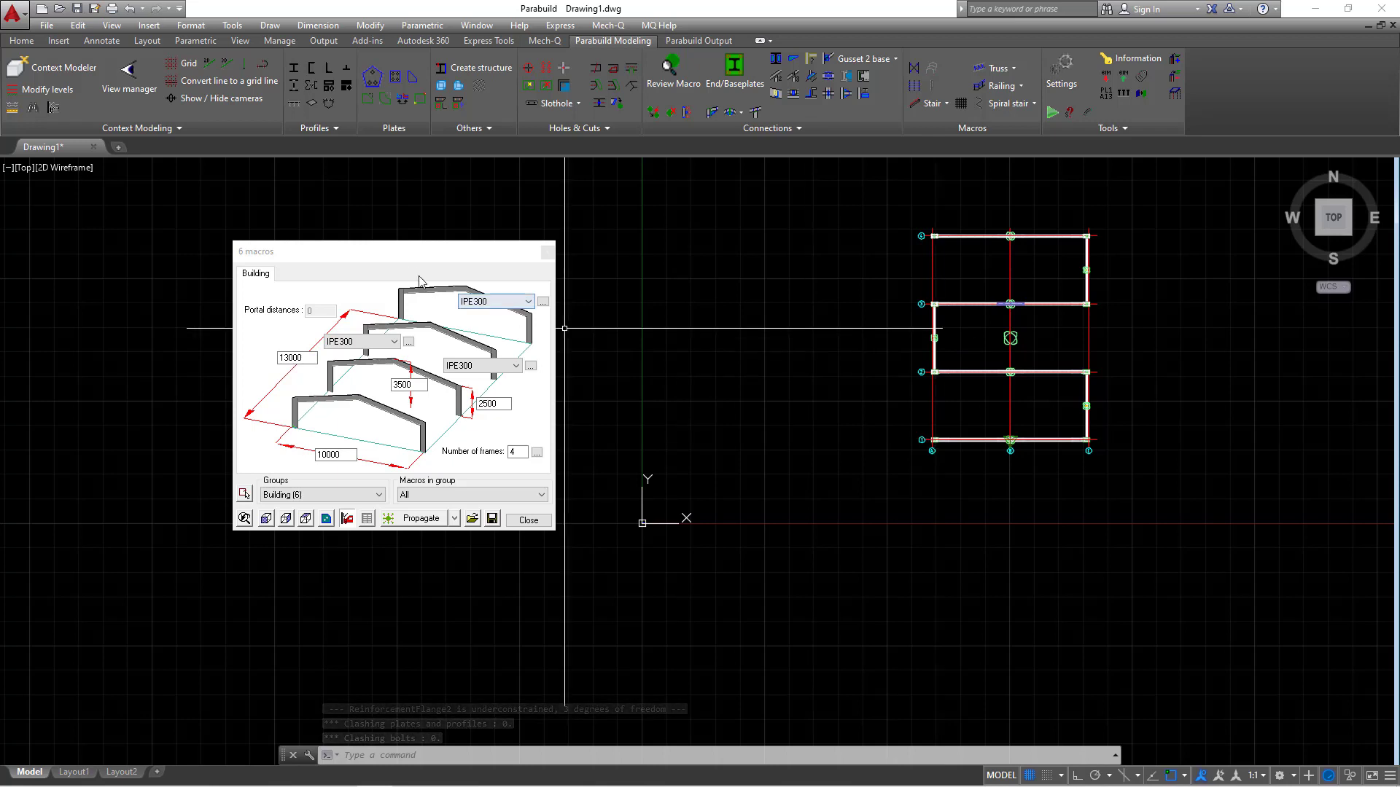
Set the building's width to 30000, its column height to 7500 and its ridge height to 10000
drag(432, 262, 602, 256)
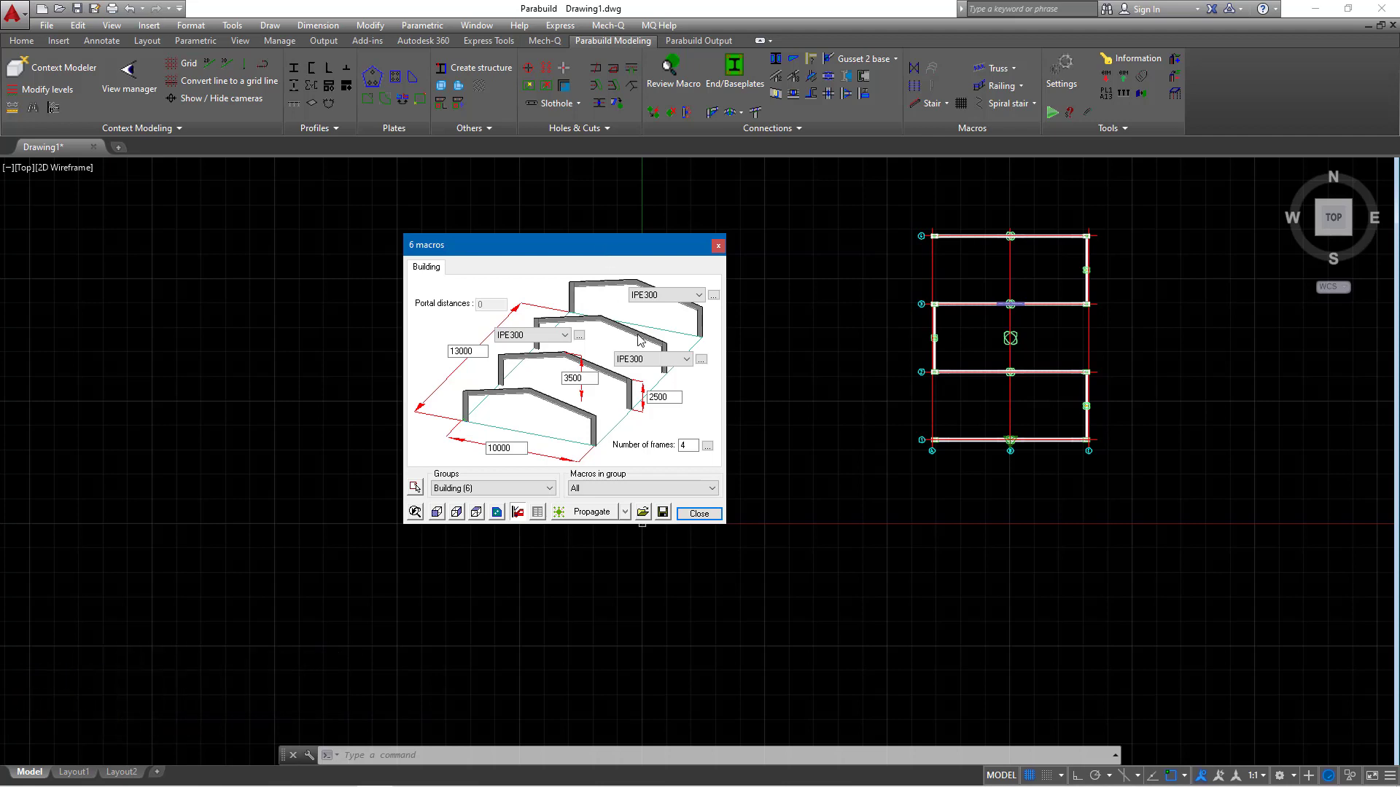
double_click(501, 448)
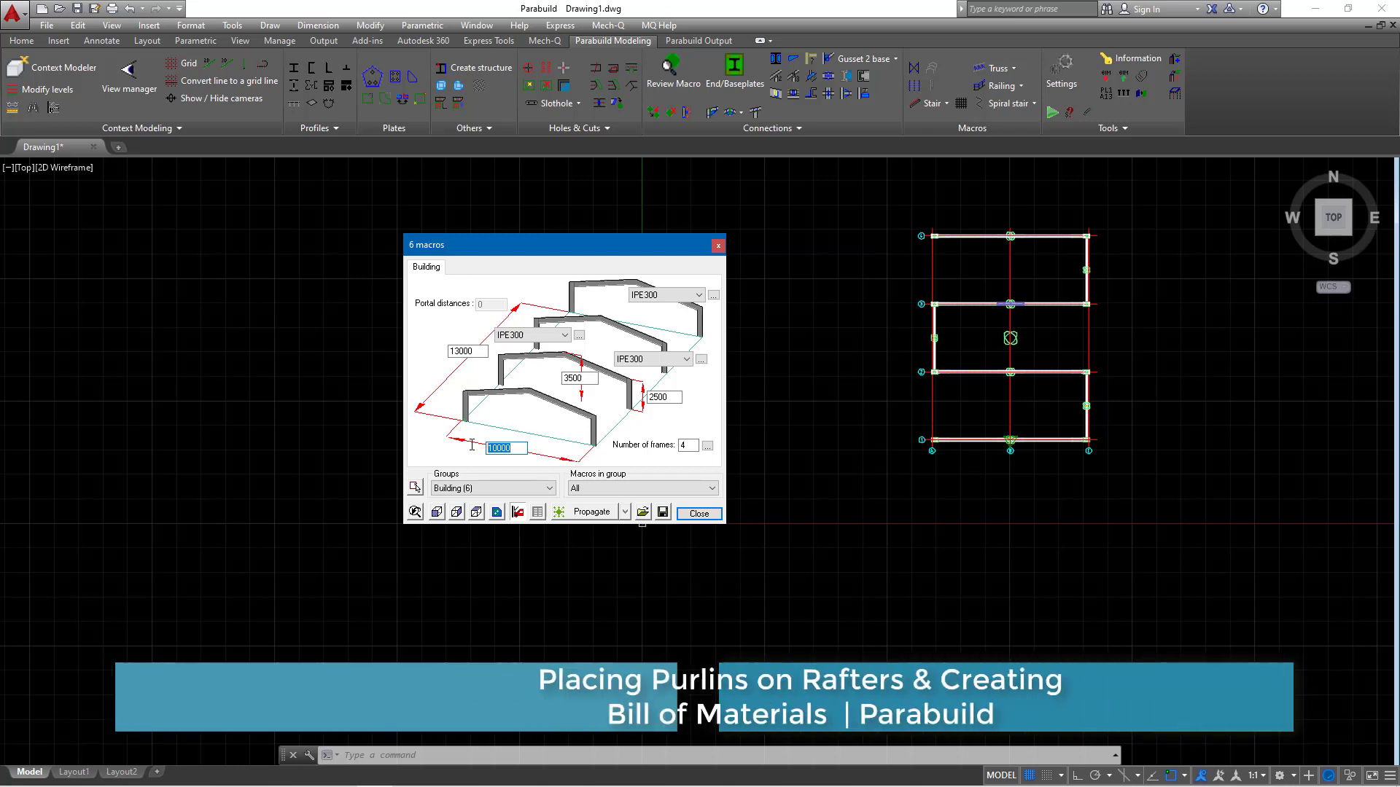
text(30000)
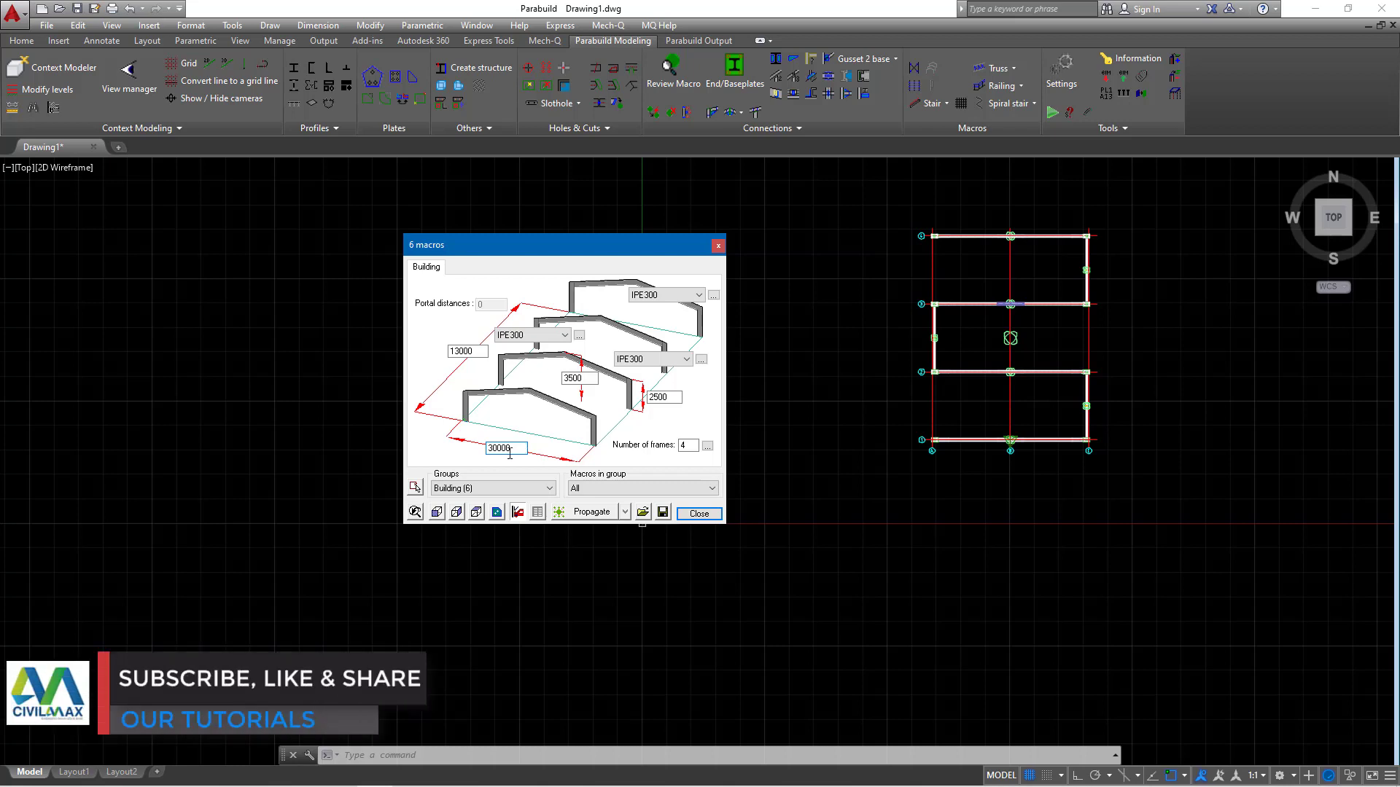
click(660, 397)
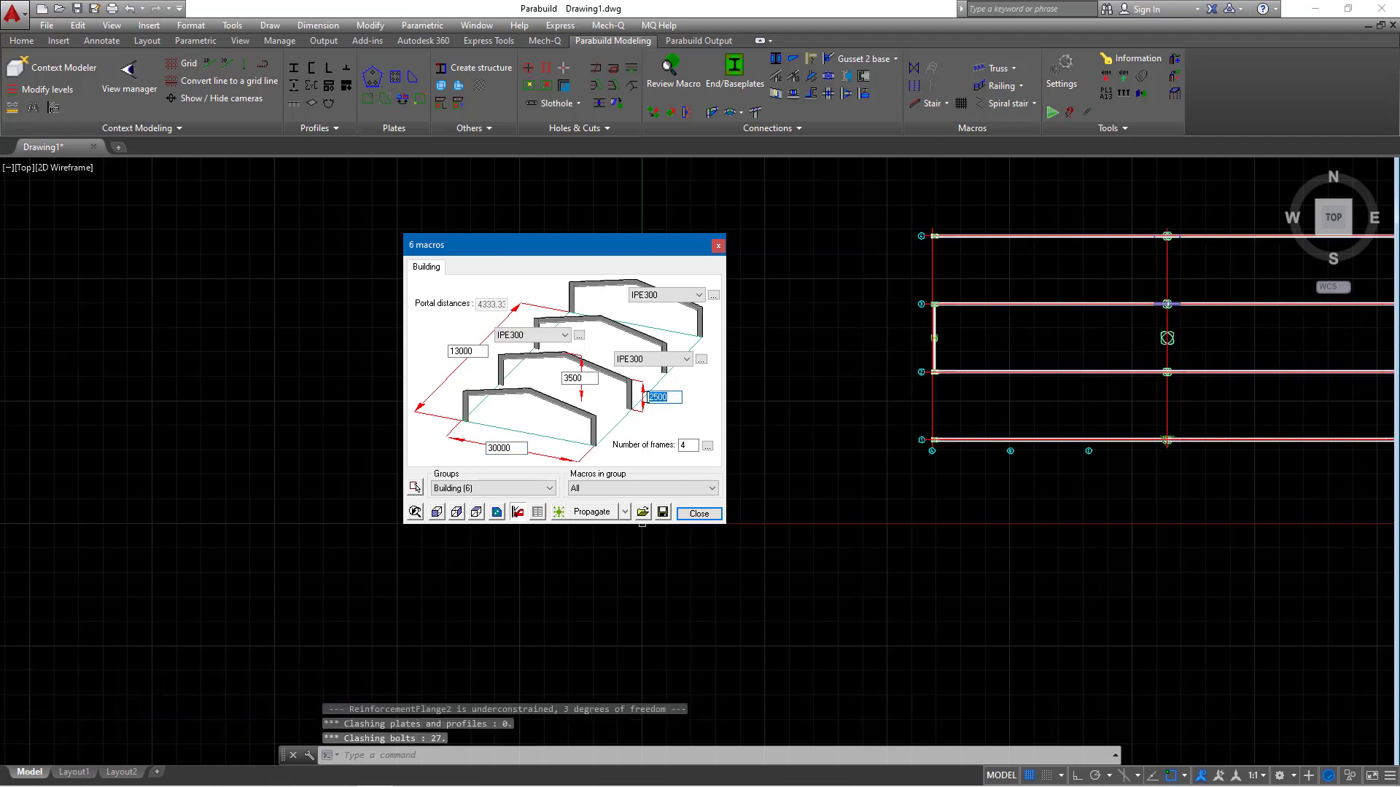
text(7500)
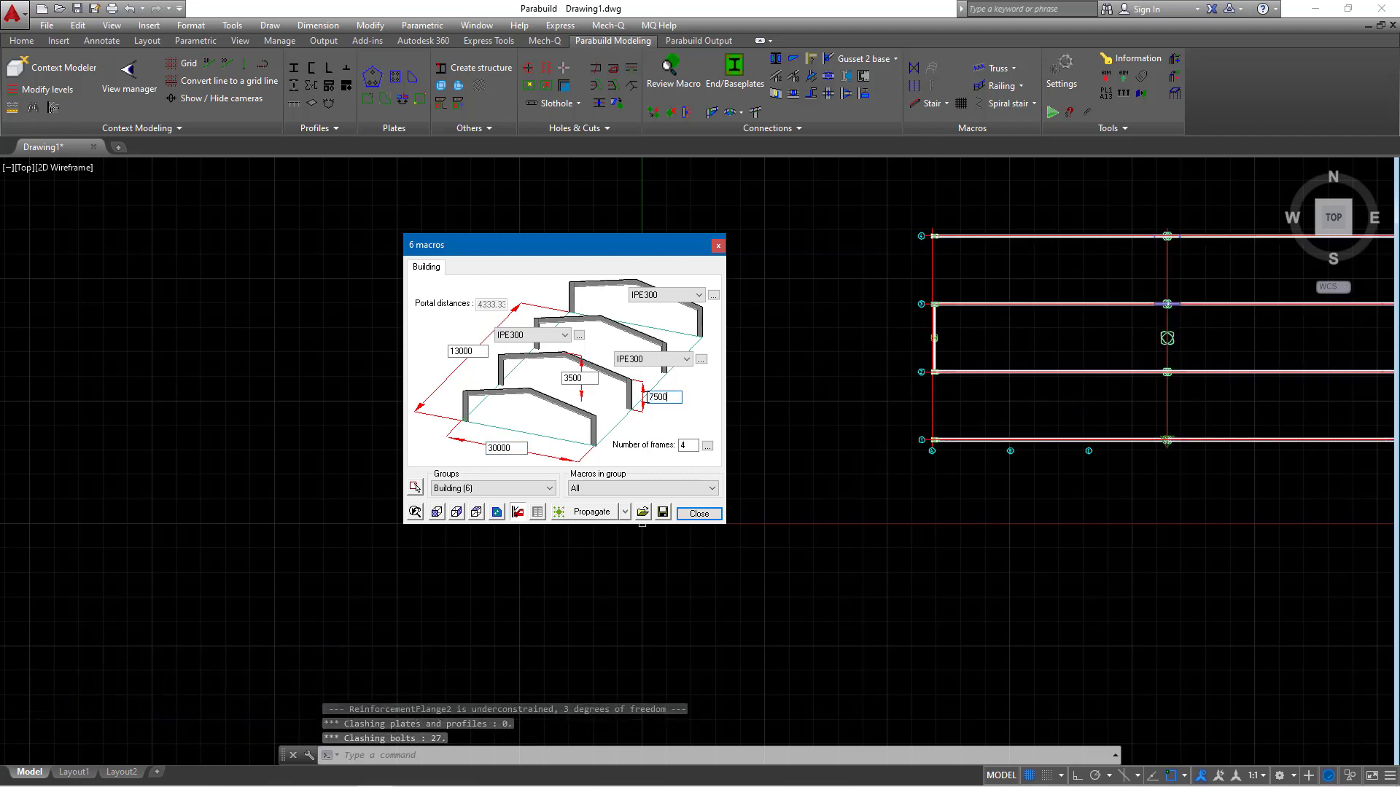
drag(594, 378, 558, 376)
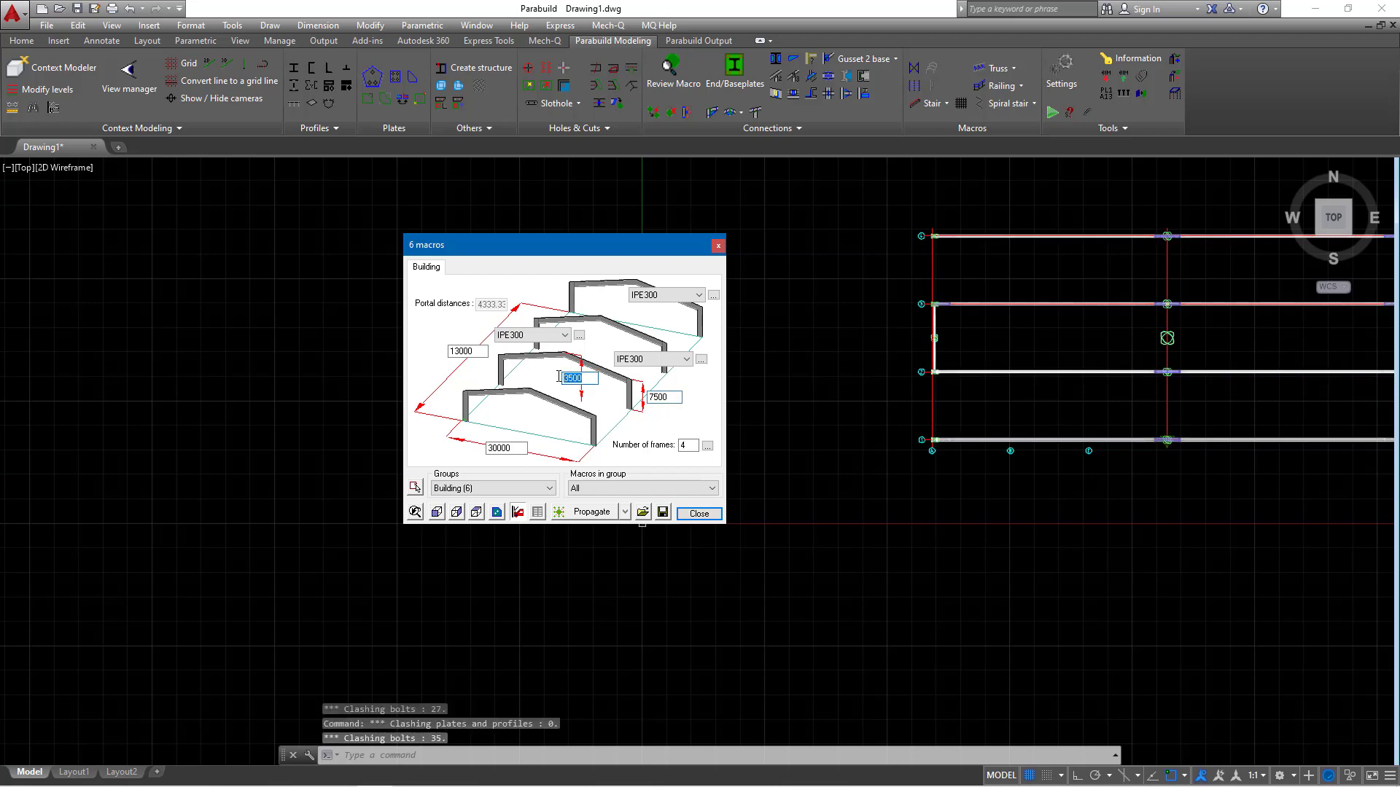
text(10000)
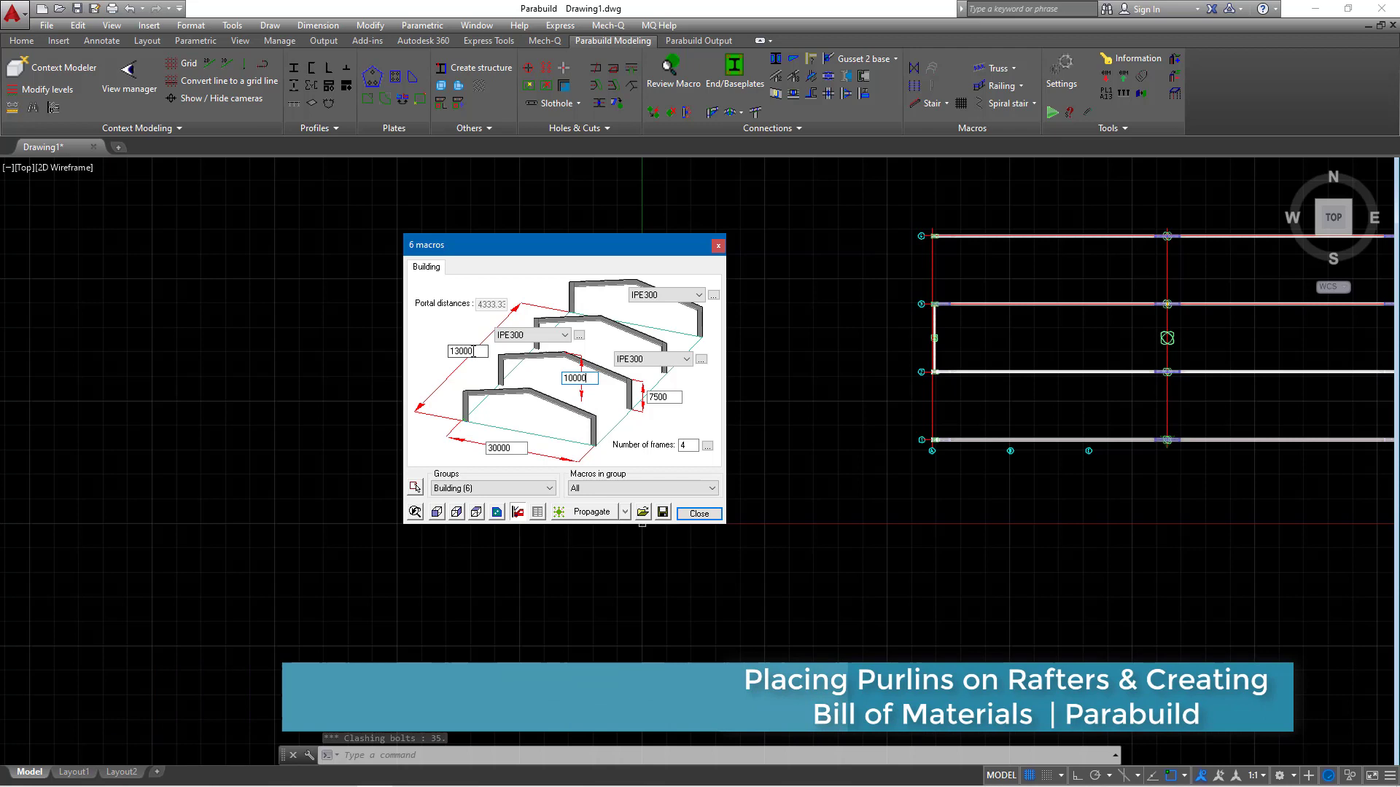
Set the building's length to 60000 and the number of frames to 11
drag(484, 351, 454, 347)
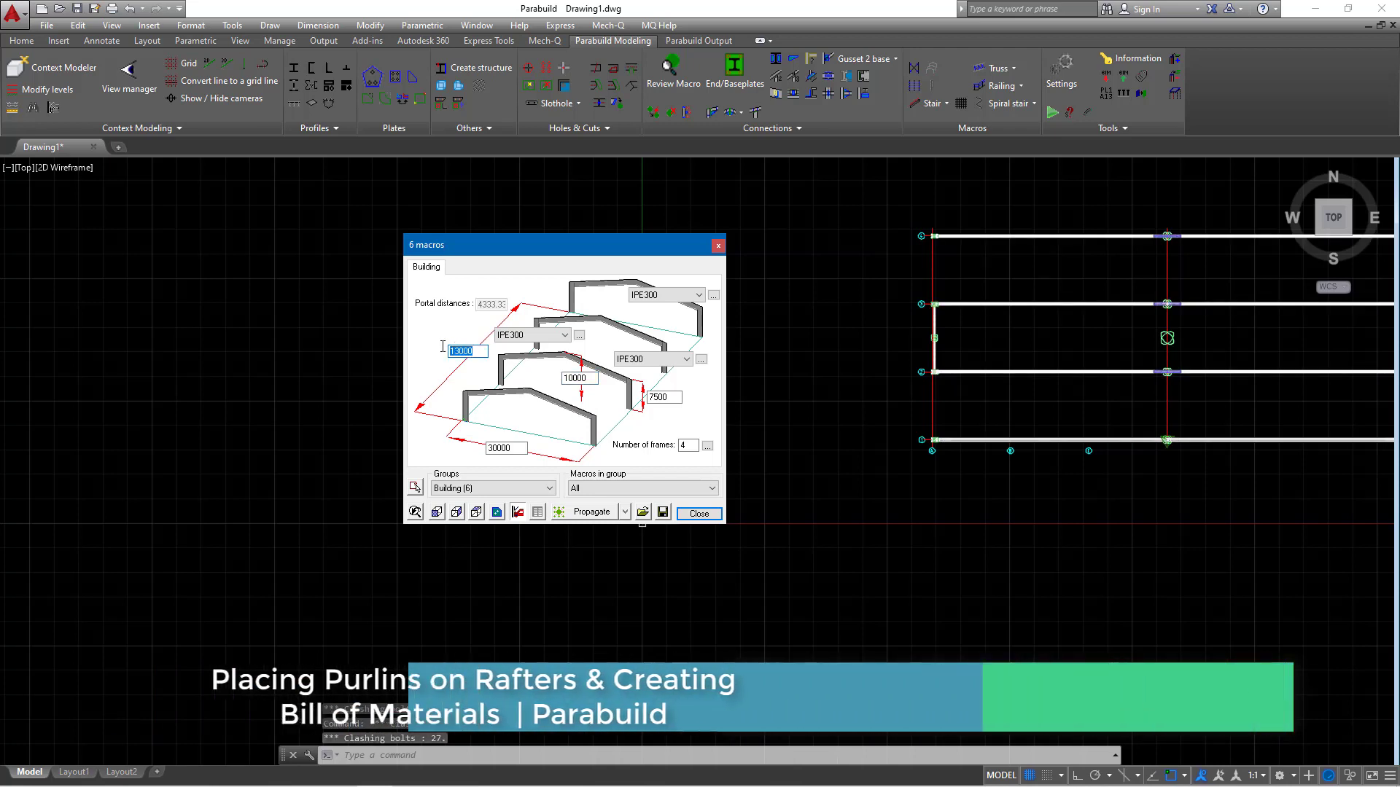
text(60000)
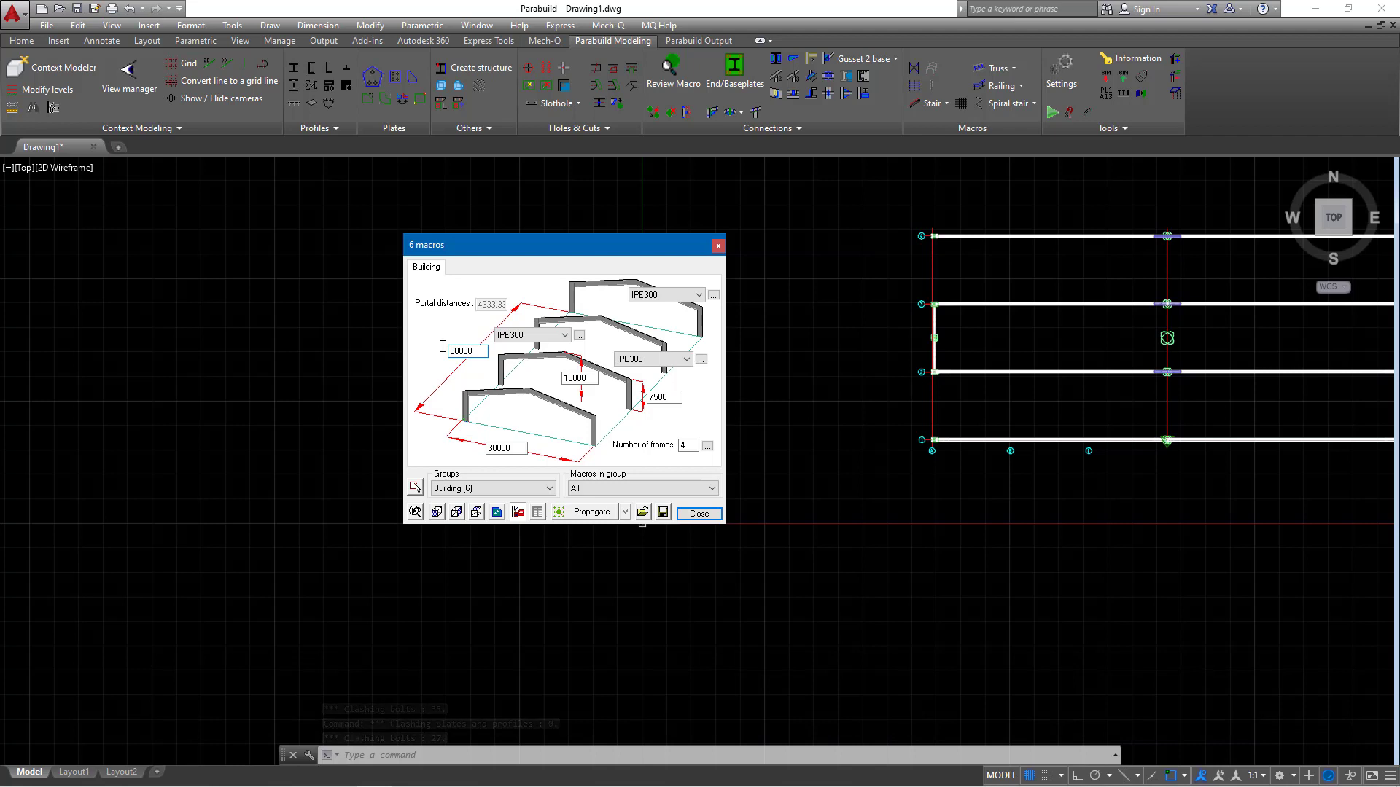
key(Tab)
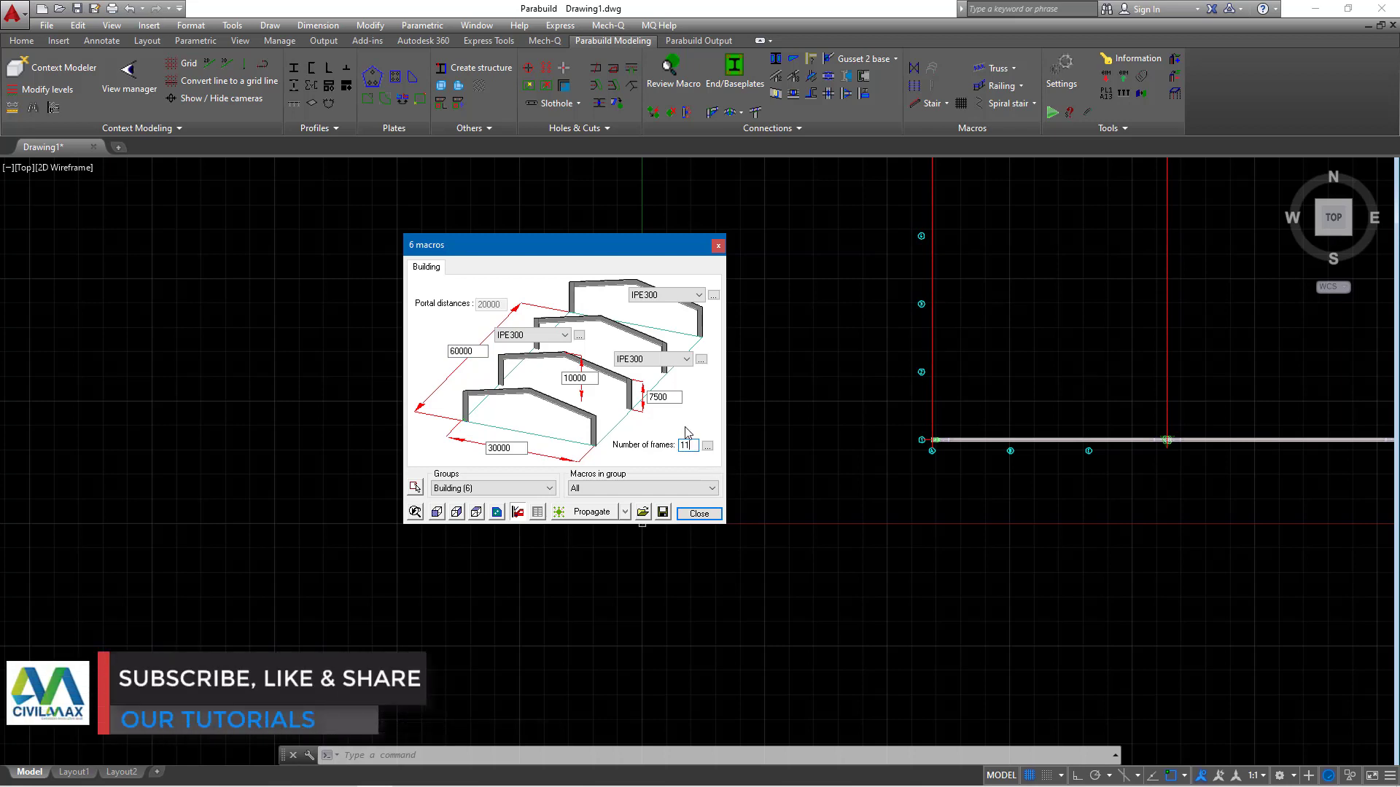
click(675, 398)
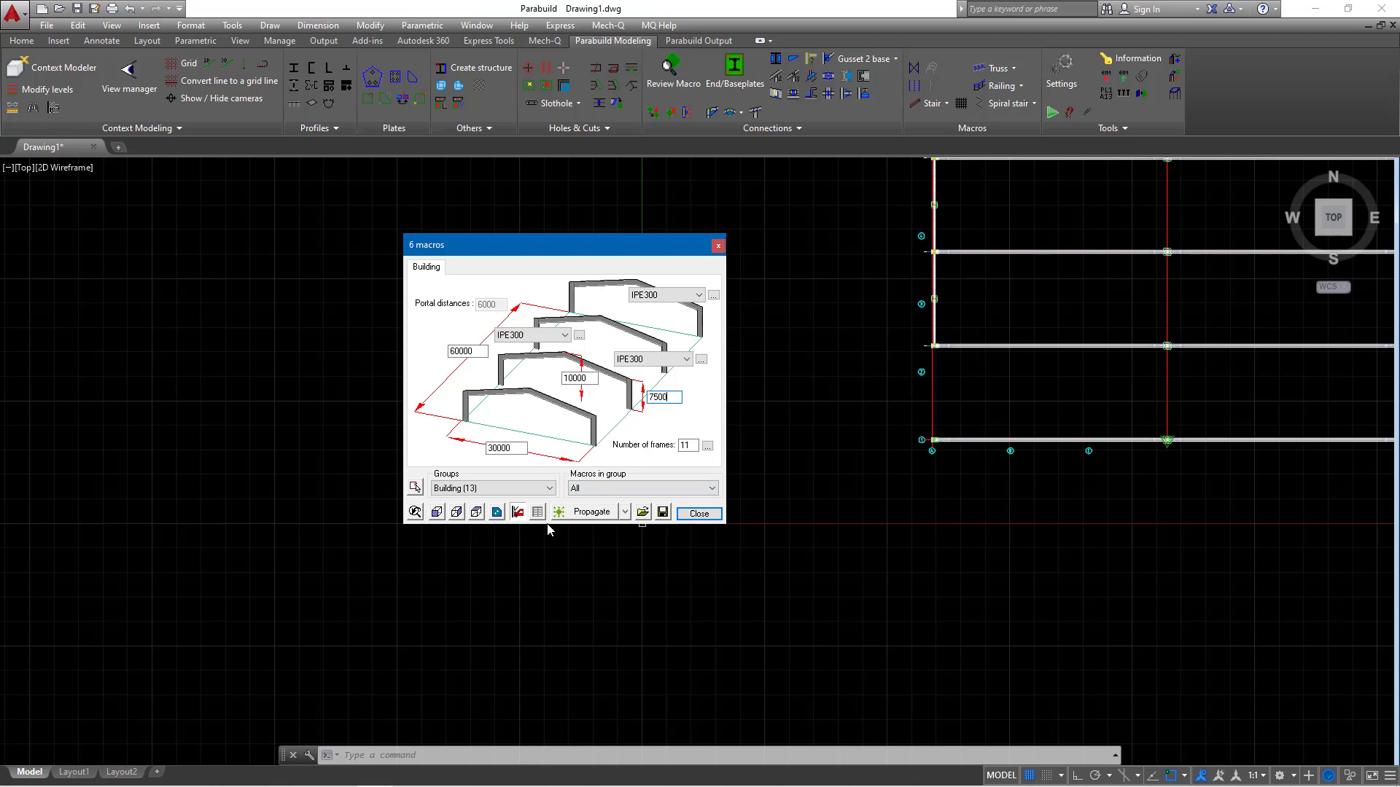
Examine the column-to-rafter eave connection in the front view and close the building settings
click(456, 513)
click(477, 512)
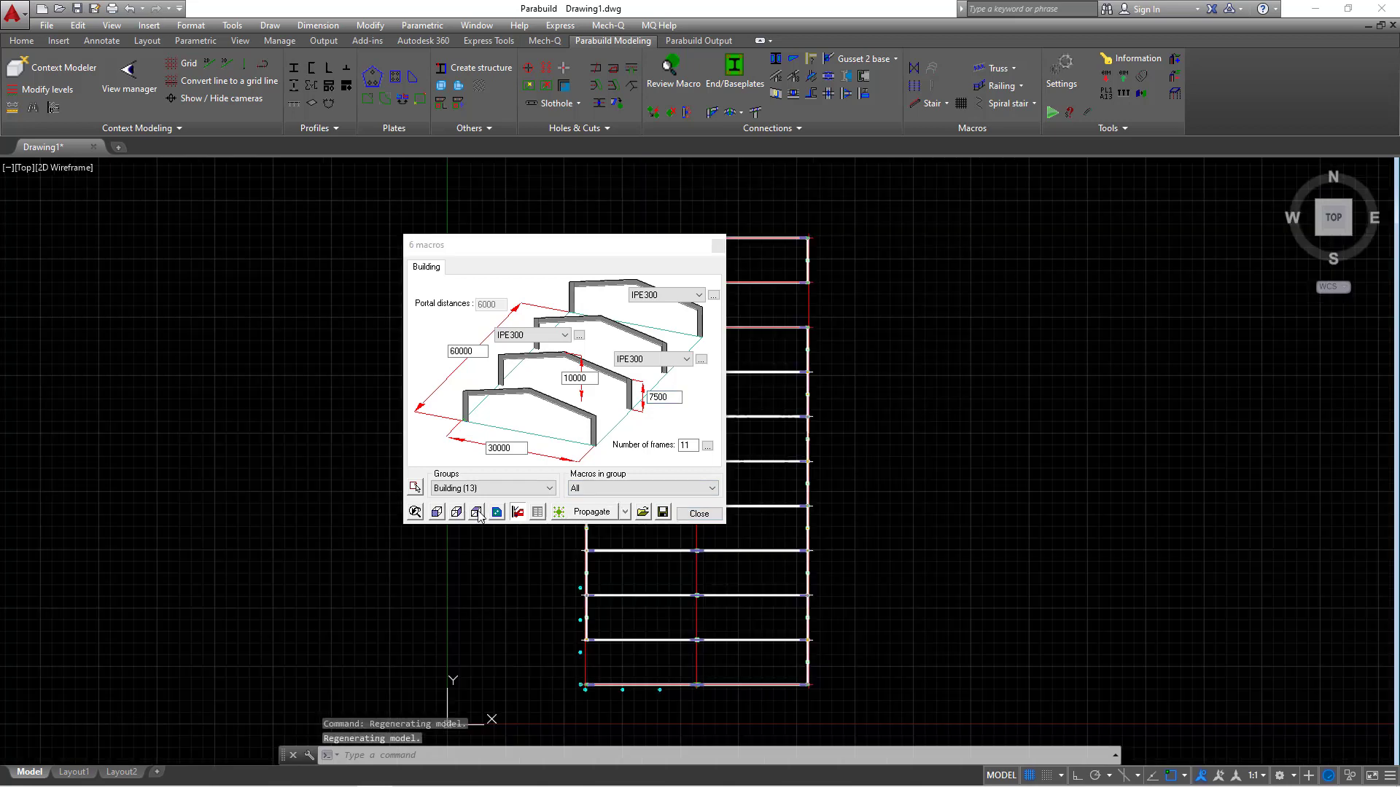
click(498, 513)
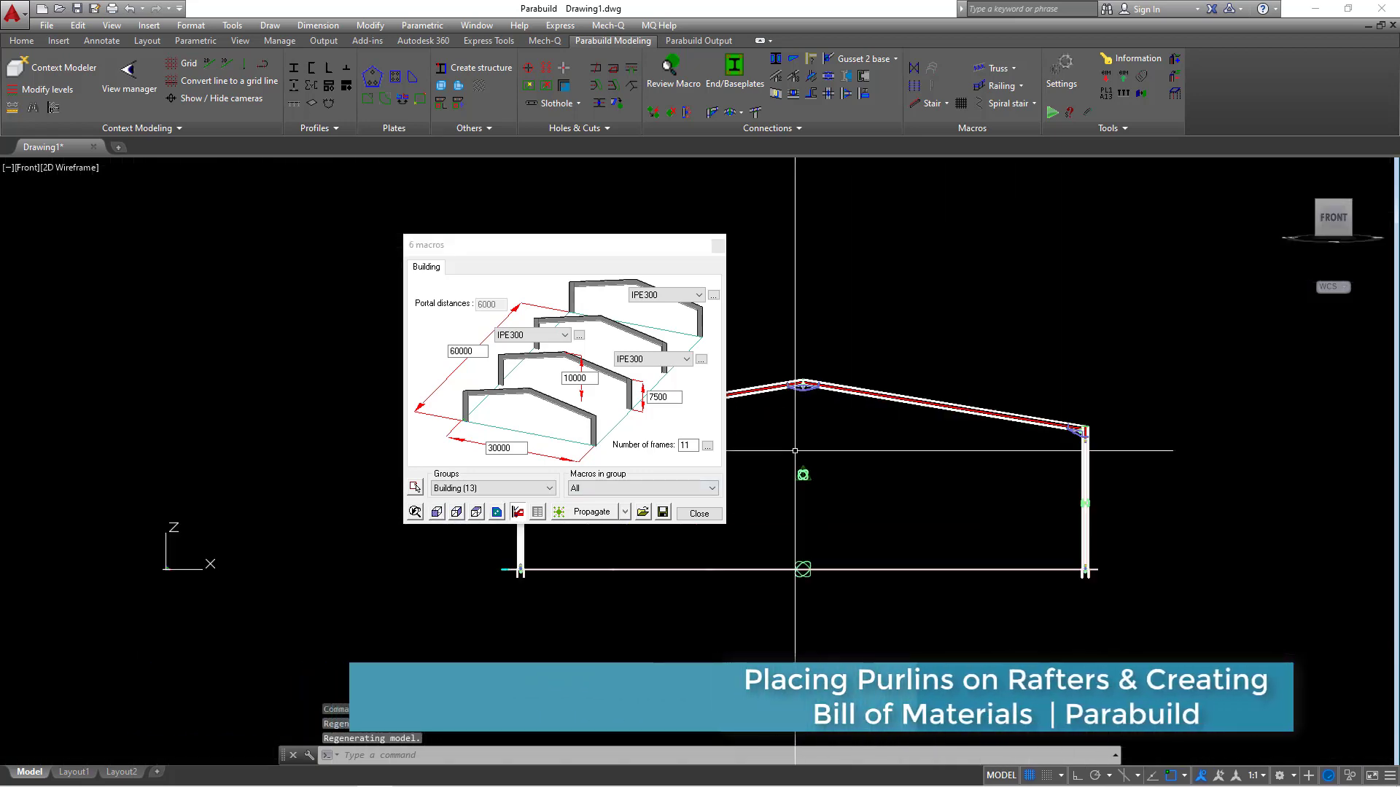
scroll(911, 459, up, 5)
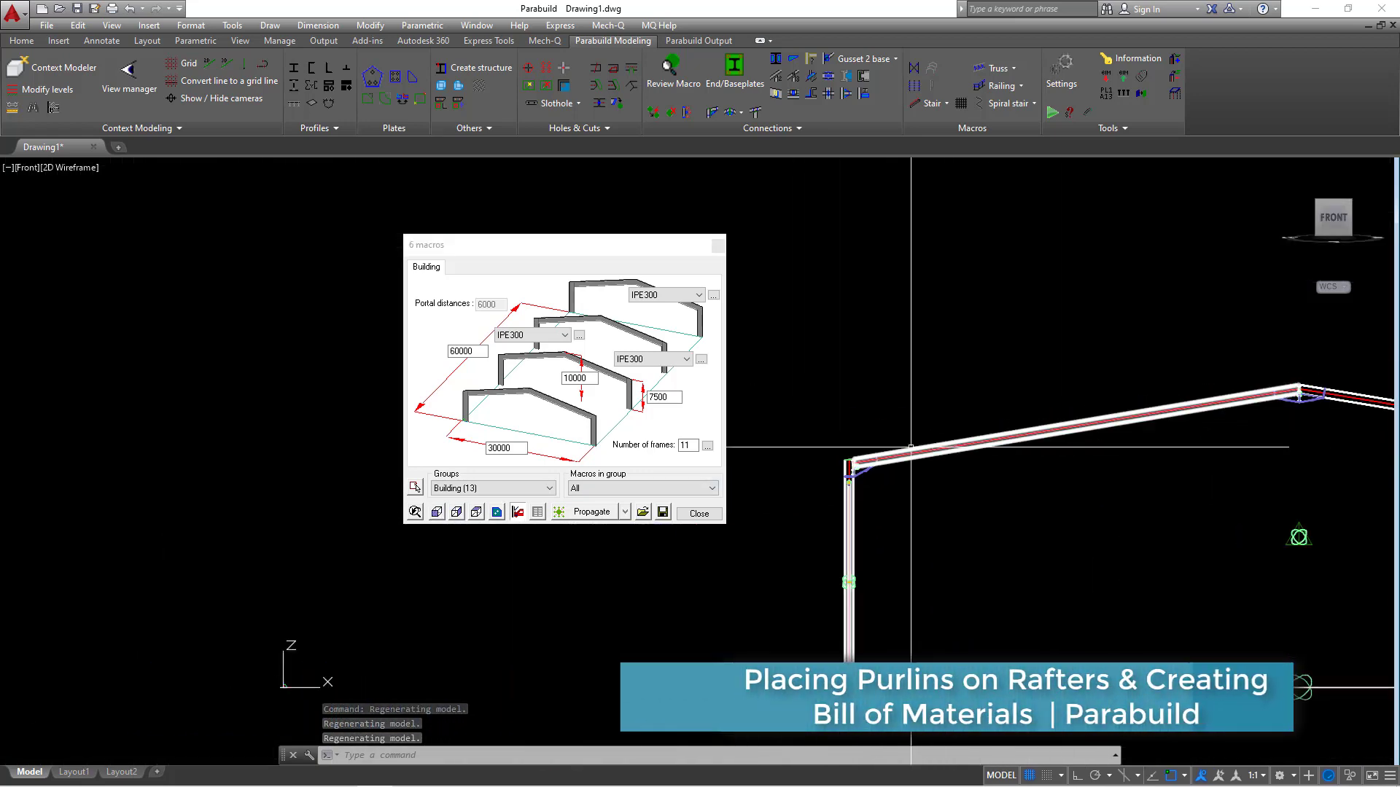
scroll(867, 459, up, 3)
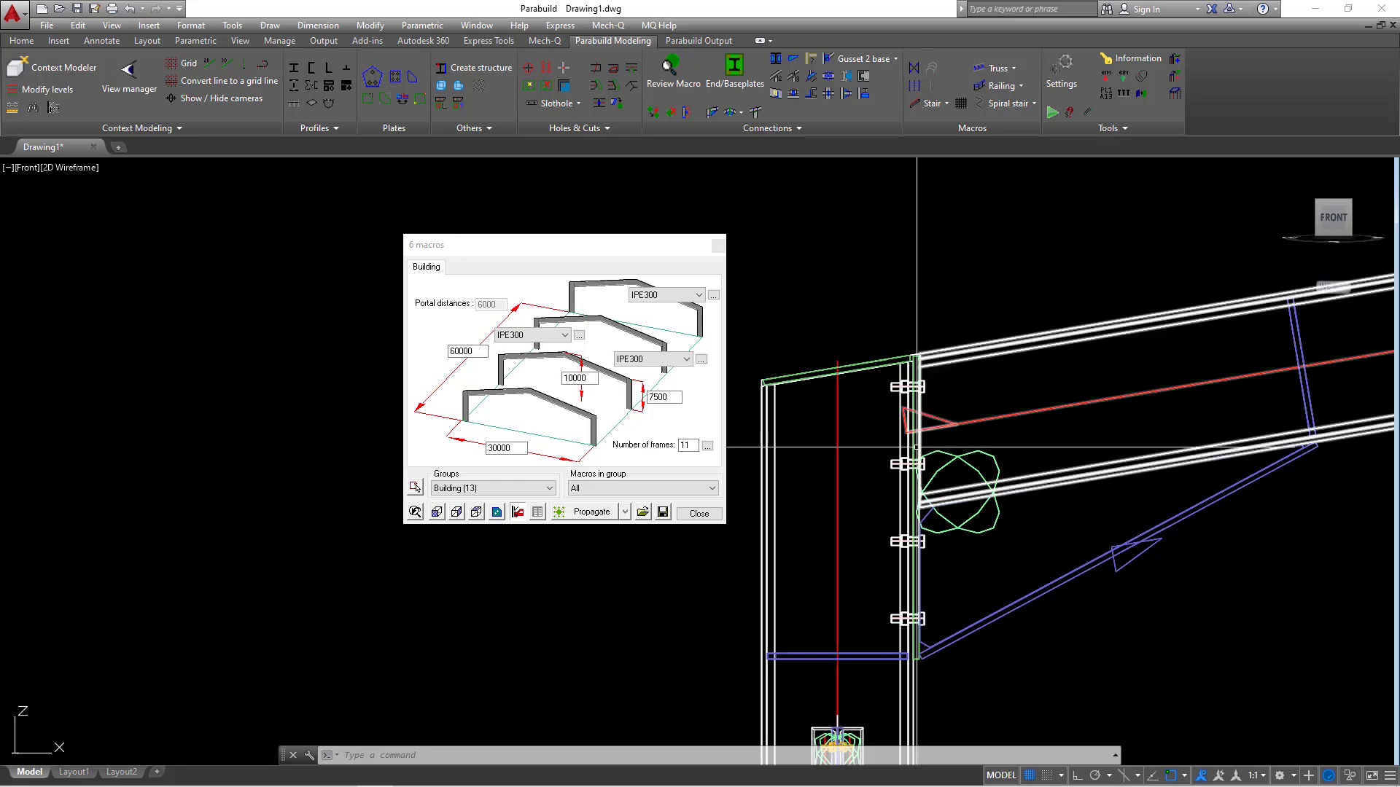
click(614, 513)
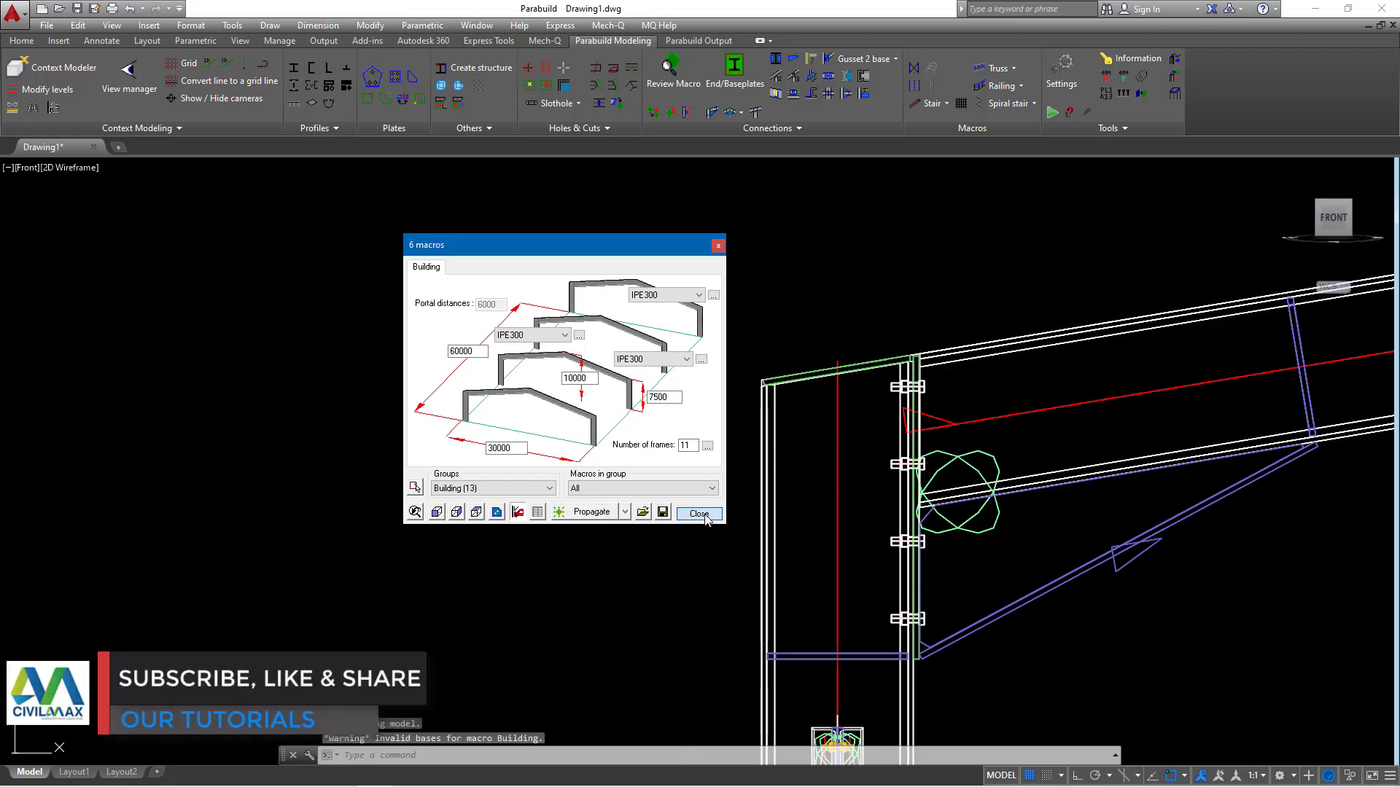
From an isometric view, start an Apex cladding with SadefZ200x2 purlins, no rotation and no interrupts
scroll(469, 469, down, 10)
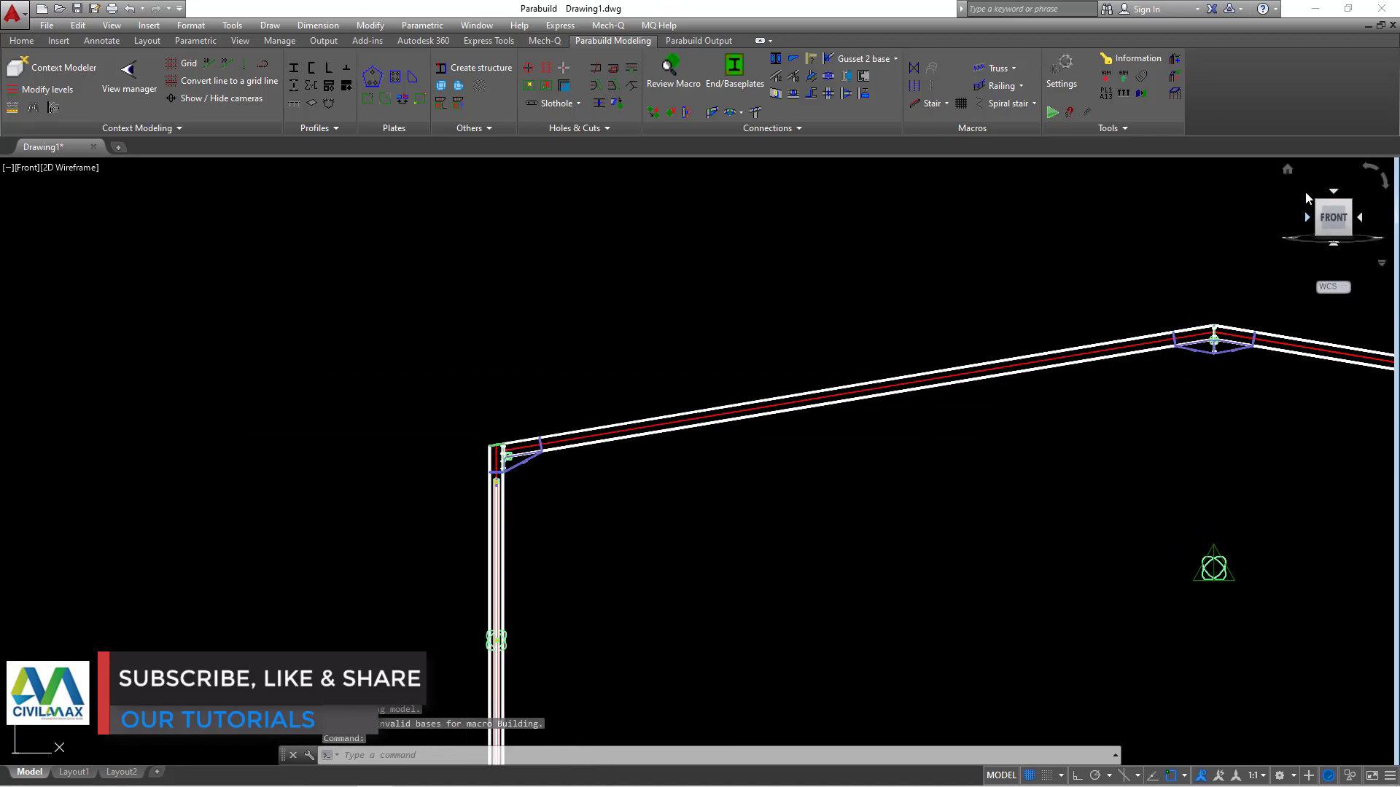
click(1305, 211)
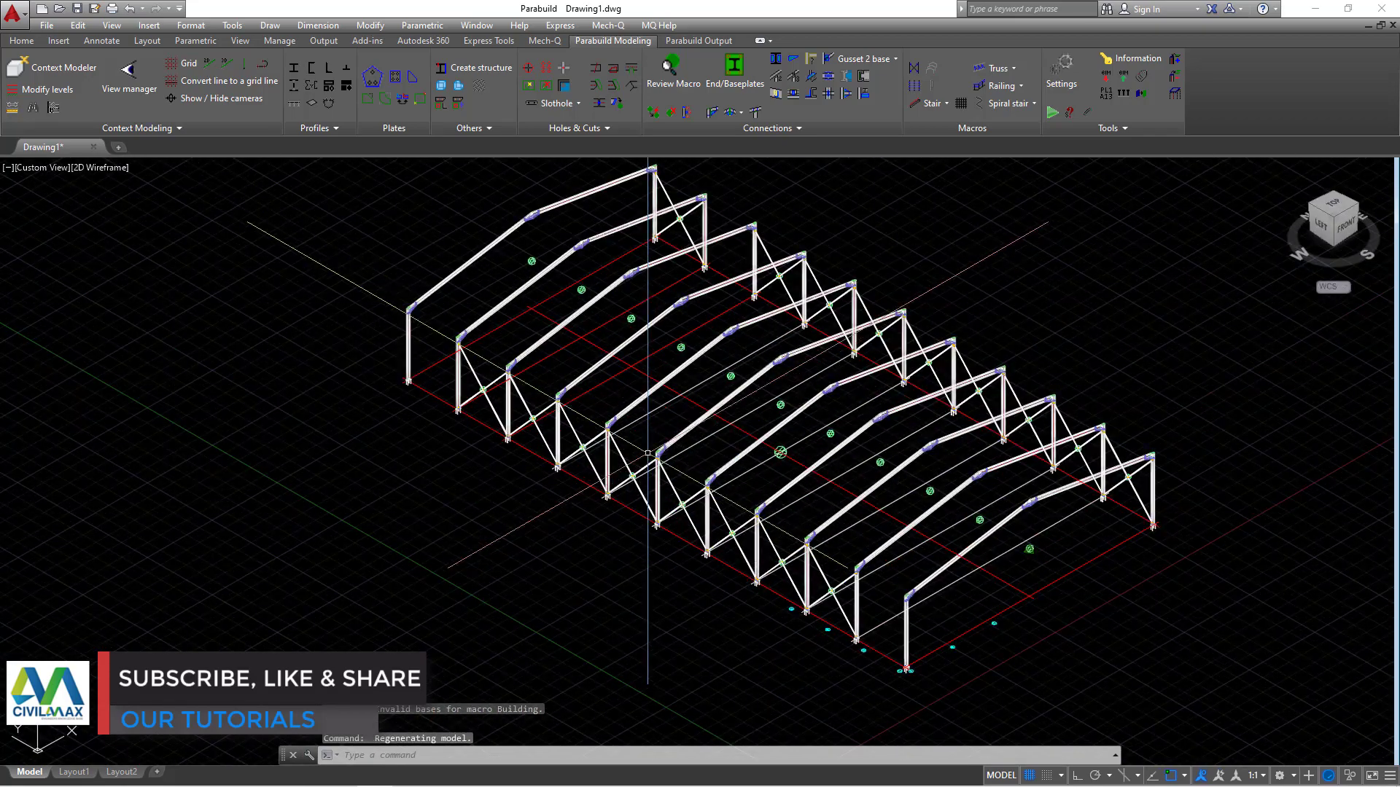
scroll(648, 454, up, 3)
scroll(648, 454, down, 5)
scroll(881, 552, up, 5)
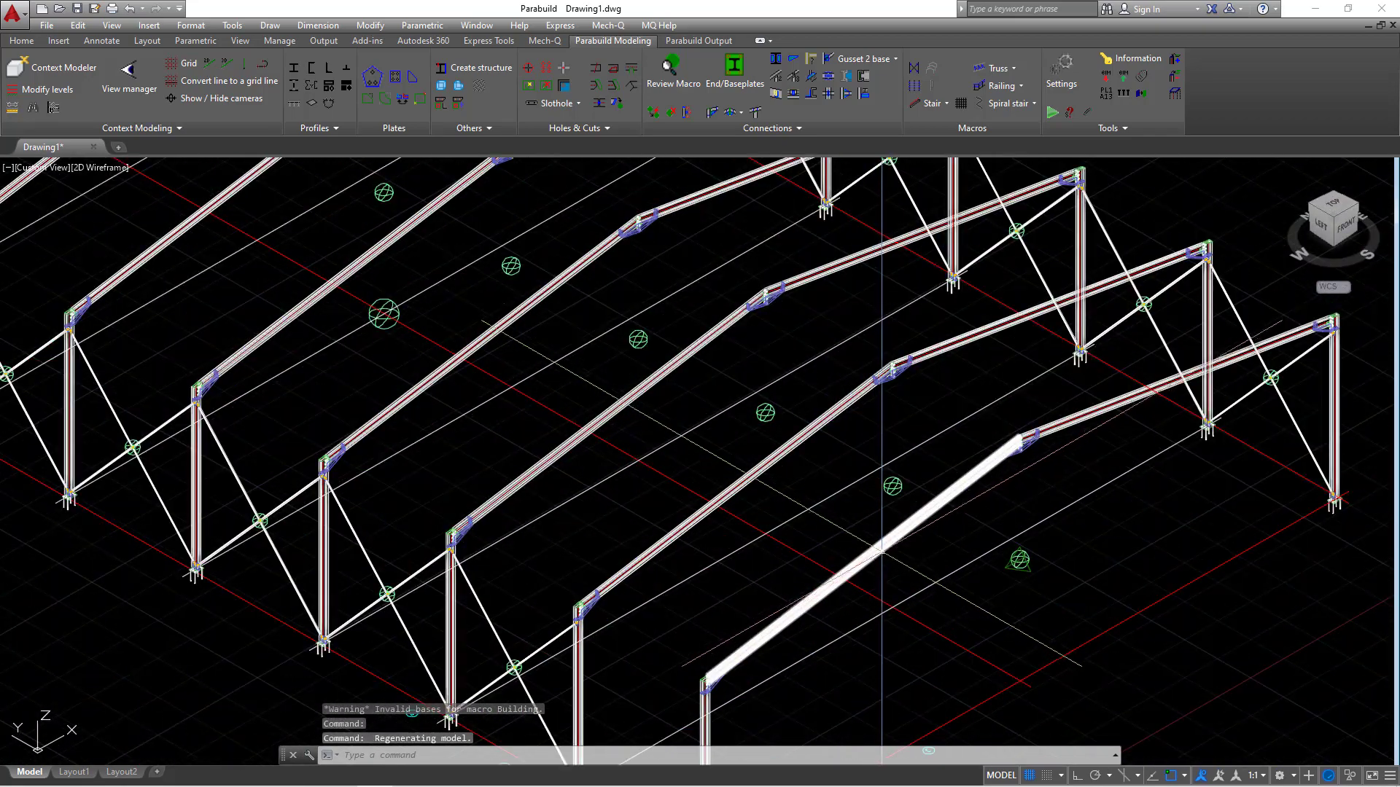
scroll(941, 452, up, 3)
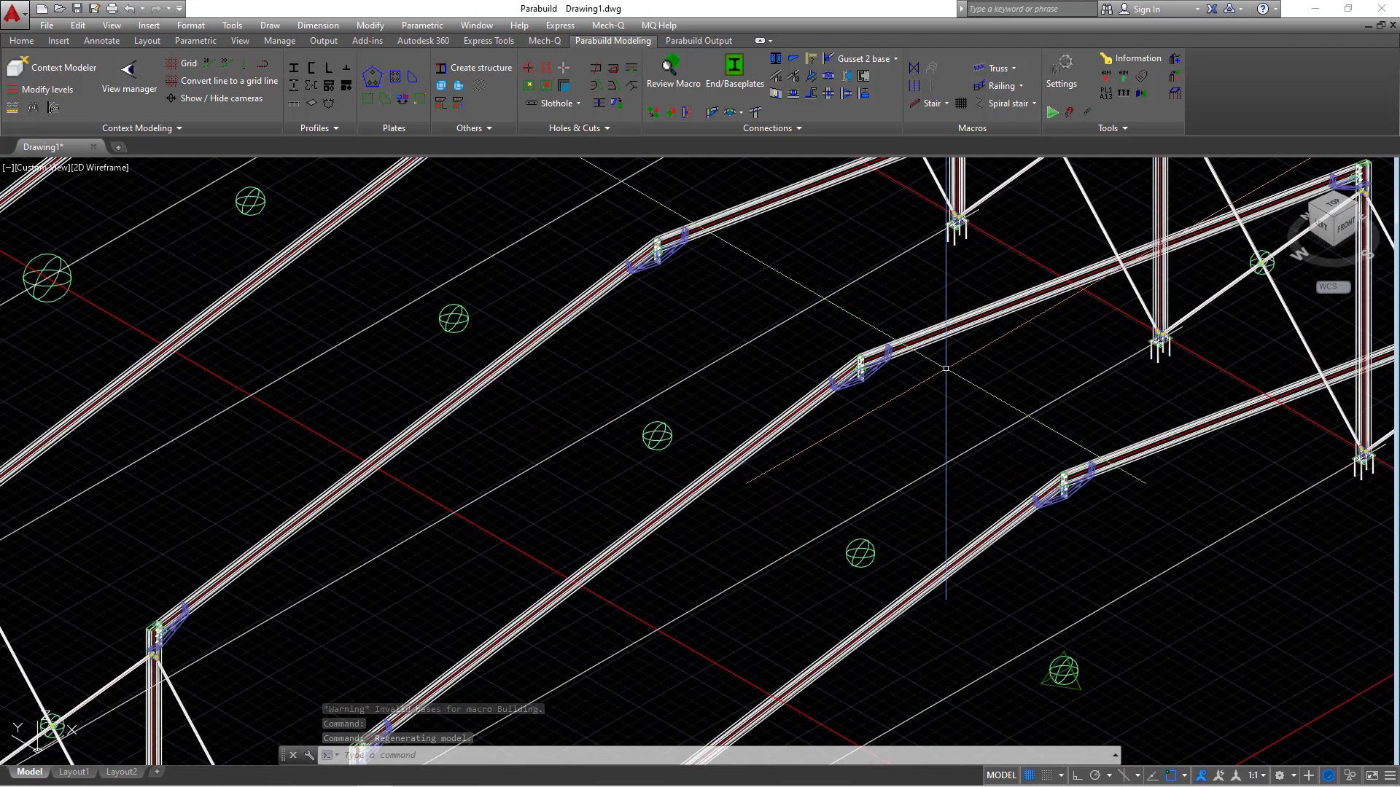
click(915, 88)
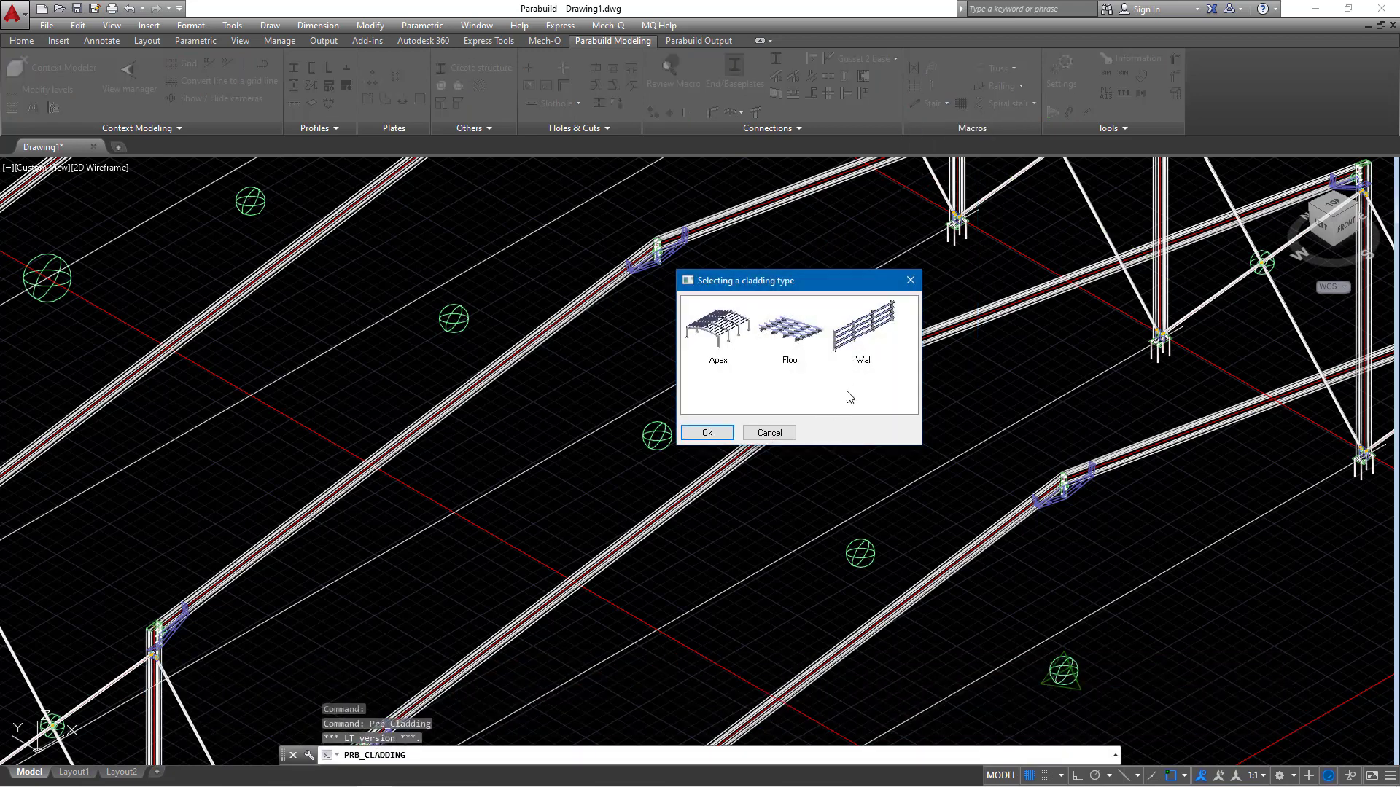
click(726, 341)
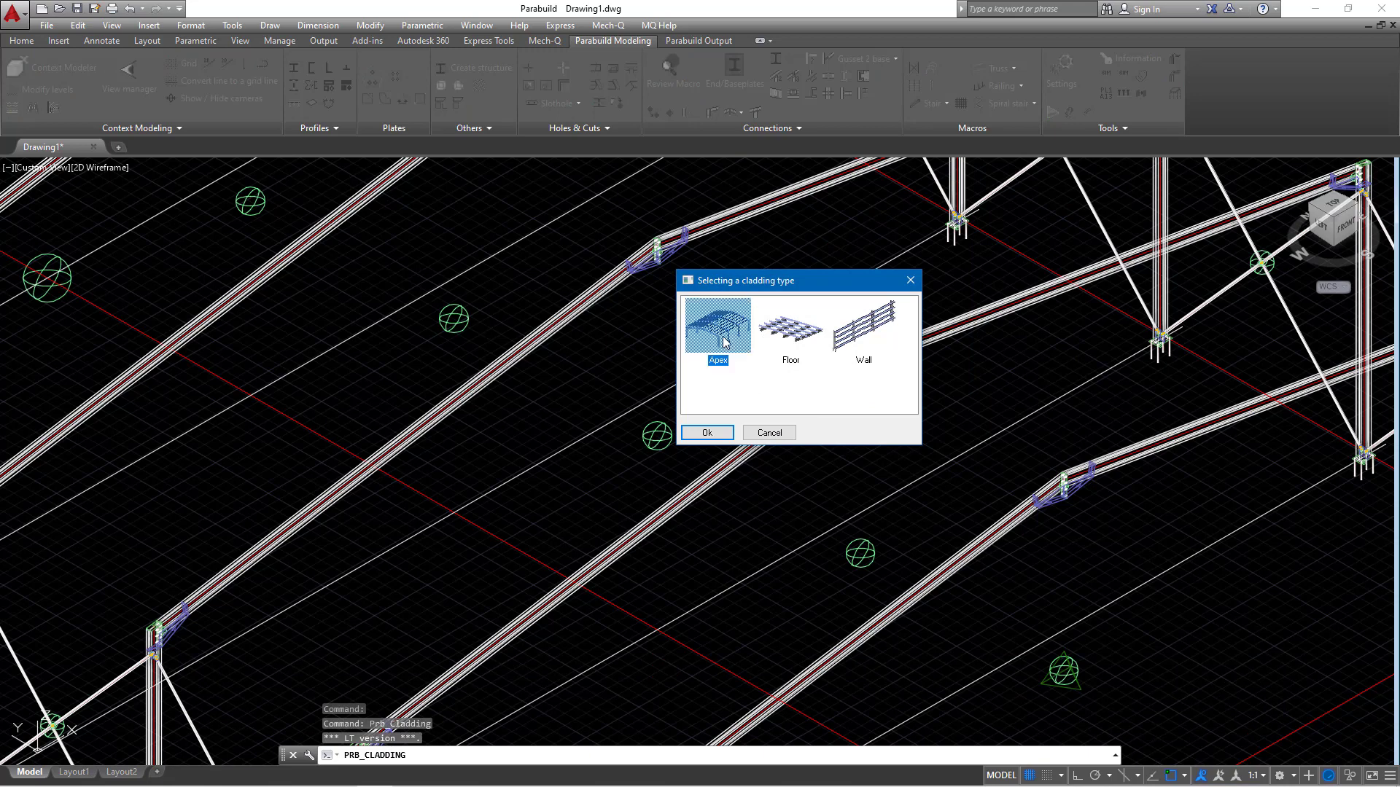
click(706, 434)
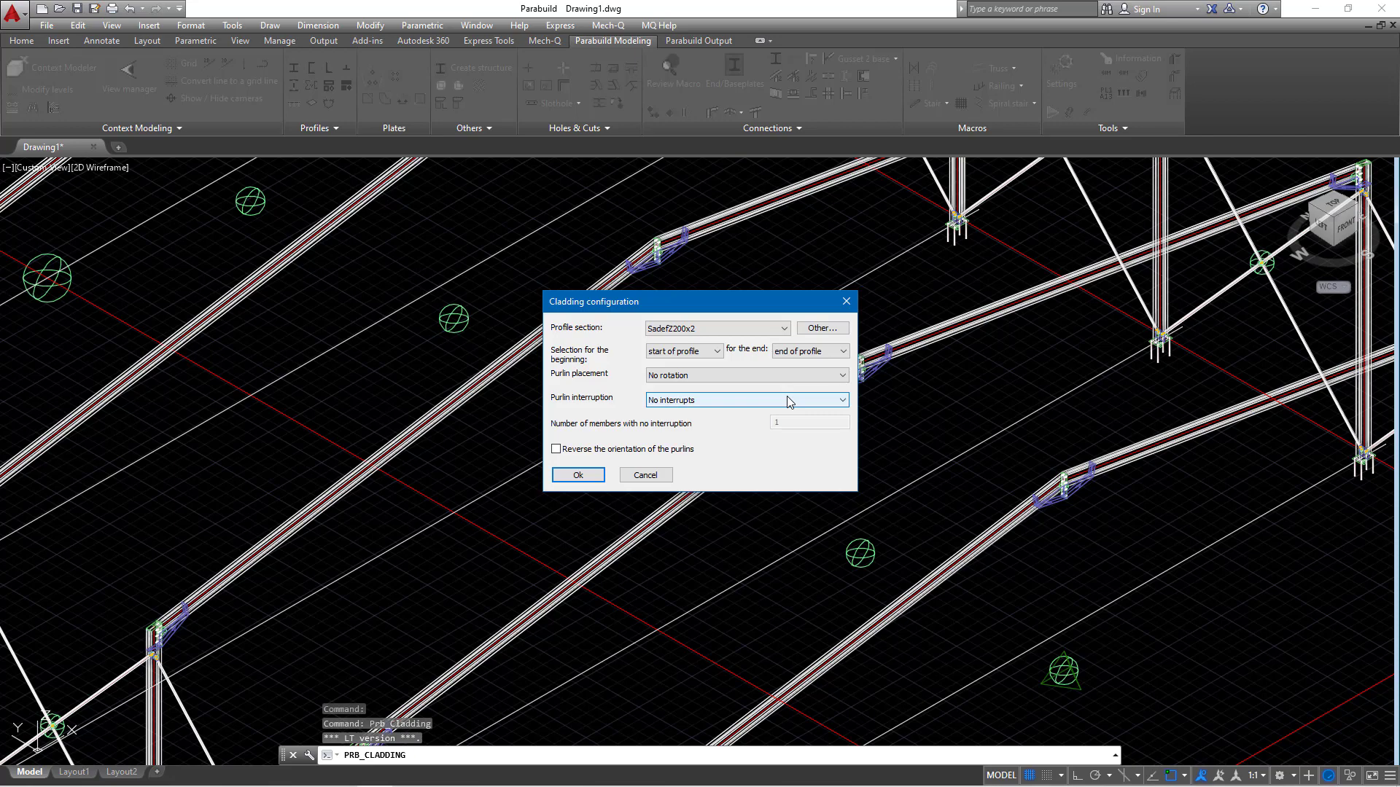
click(577, 476)
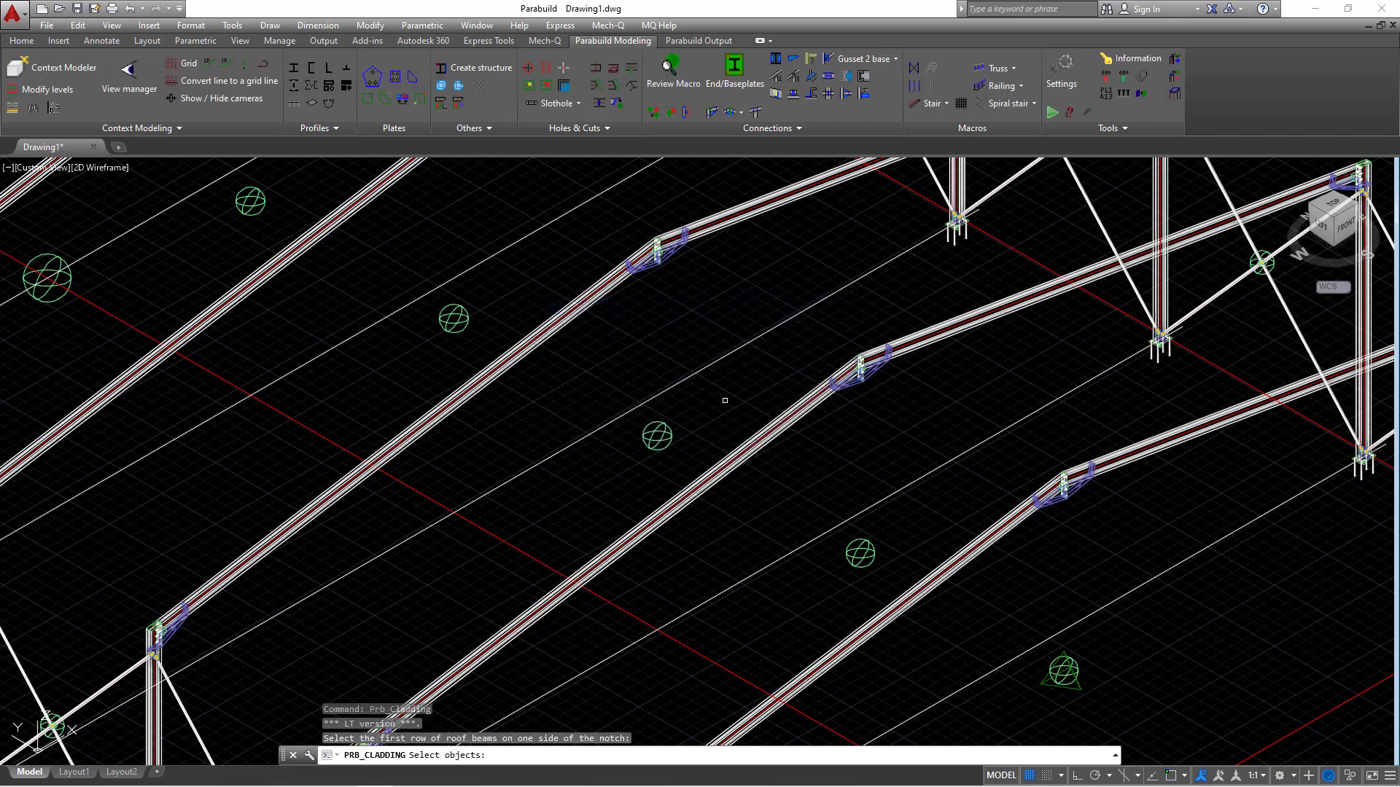
Select the eleven rafters on the left roof slope as the cladding's first row of roof beams
scroll(725, 400, down, 5)
scroll(927, 535, up, 5)
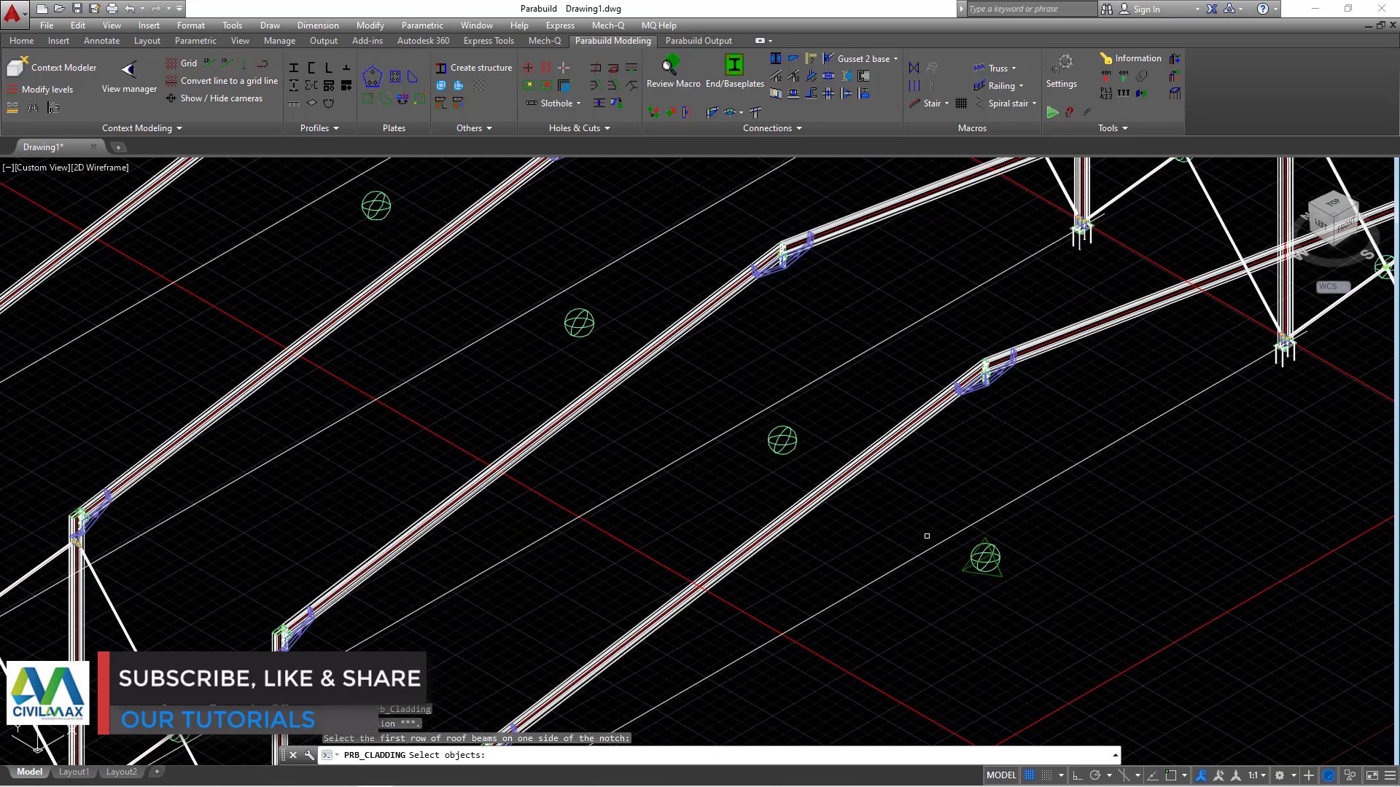
scroll(947, 532, down, 3)
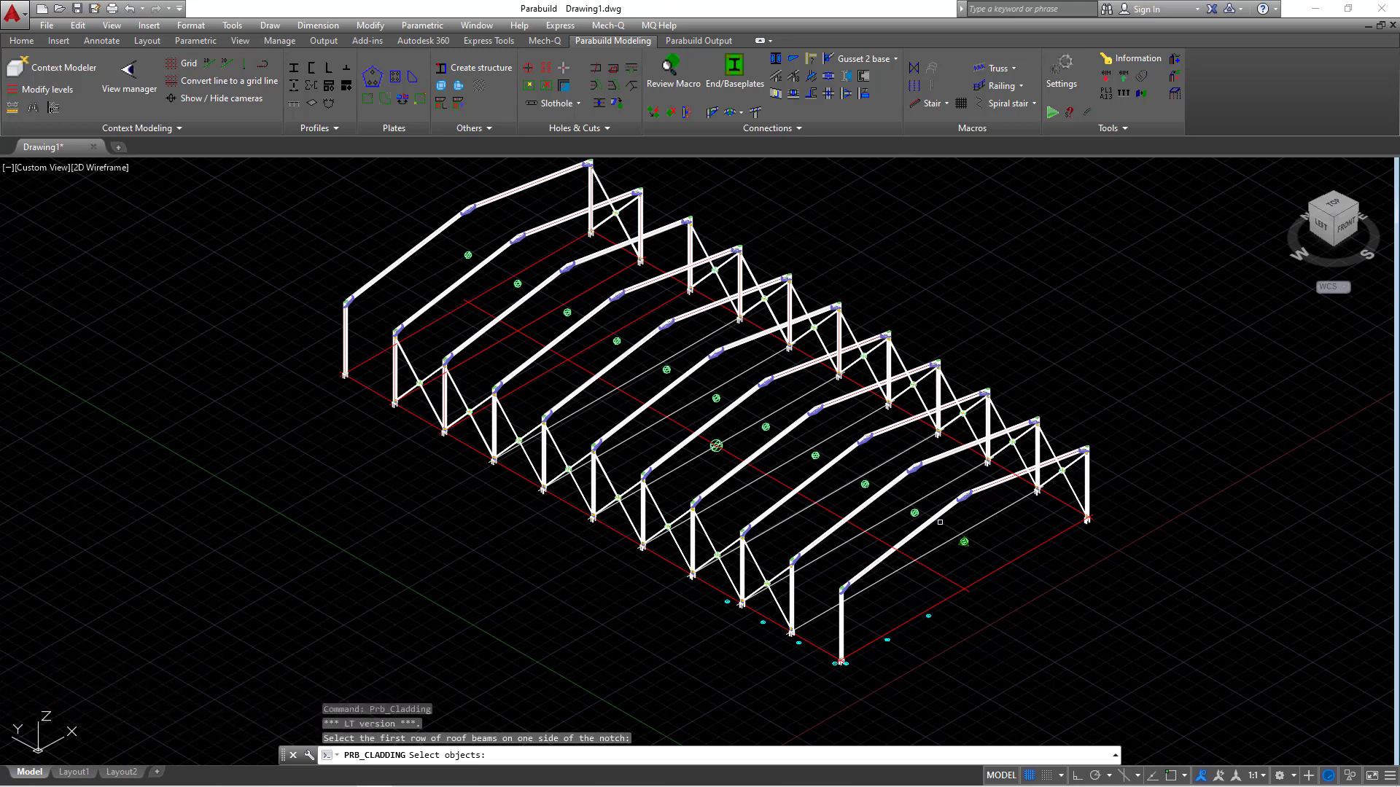
scroll(924, 527, up, 2)
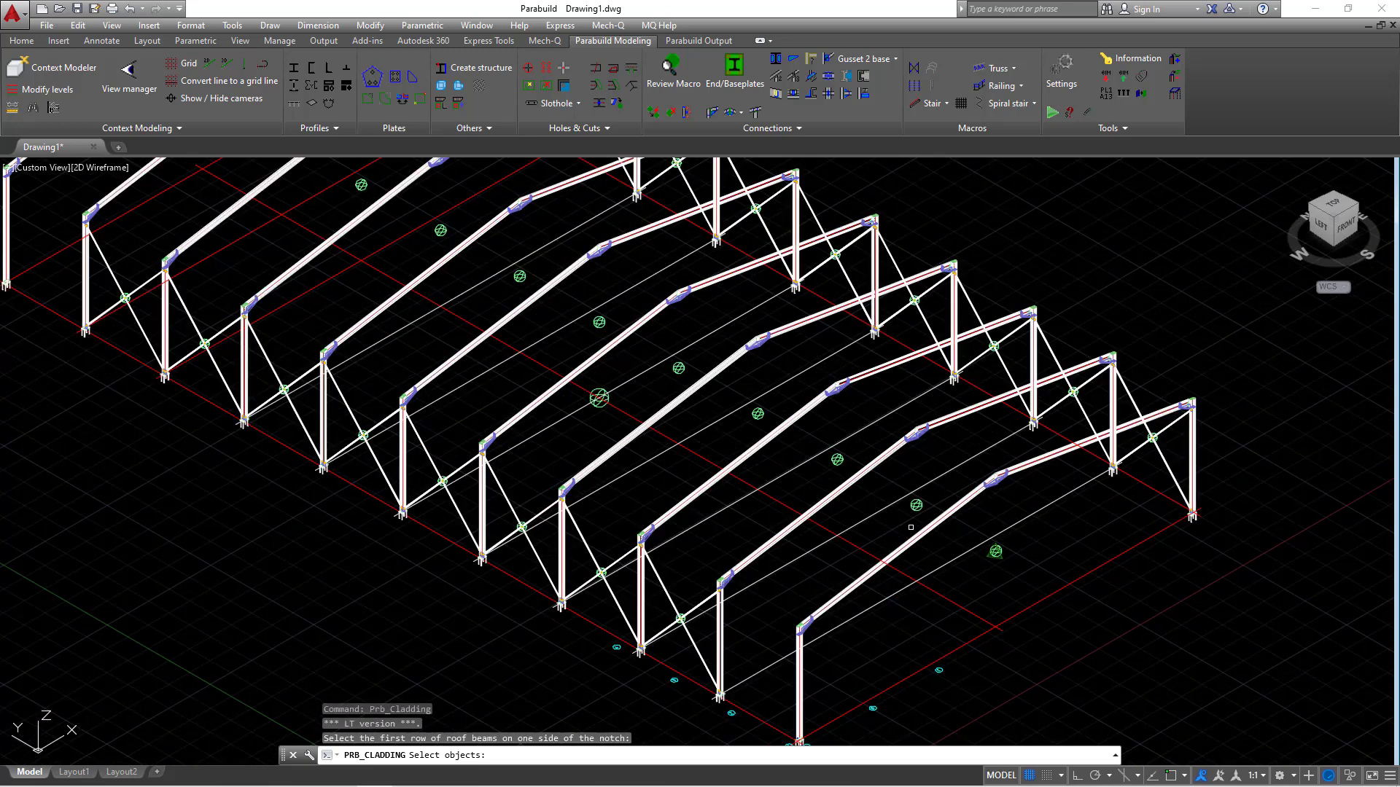
click(926, 532)
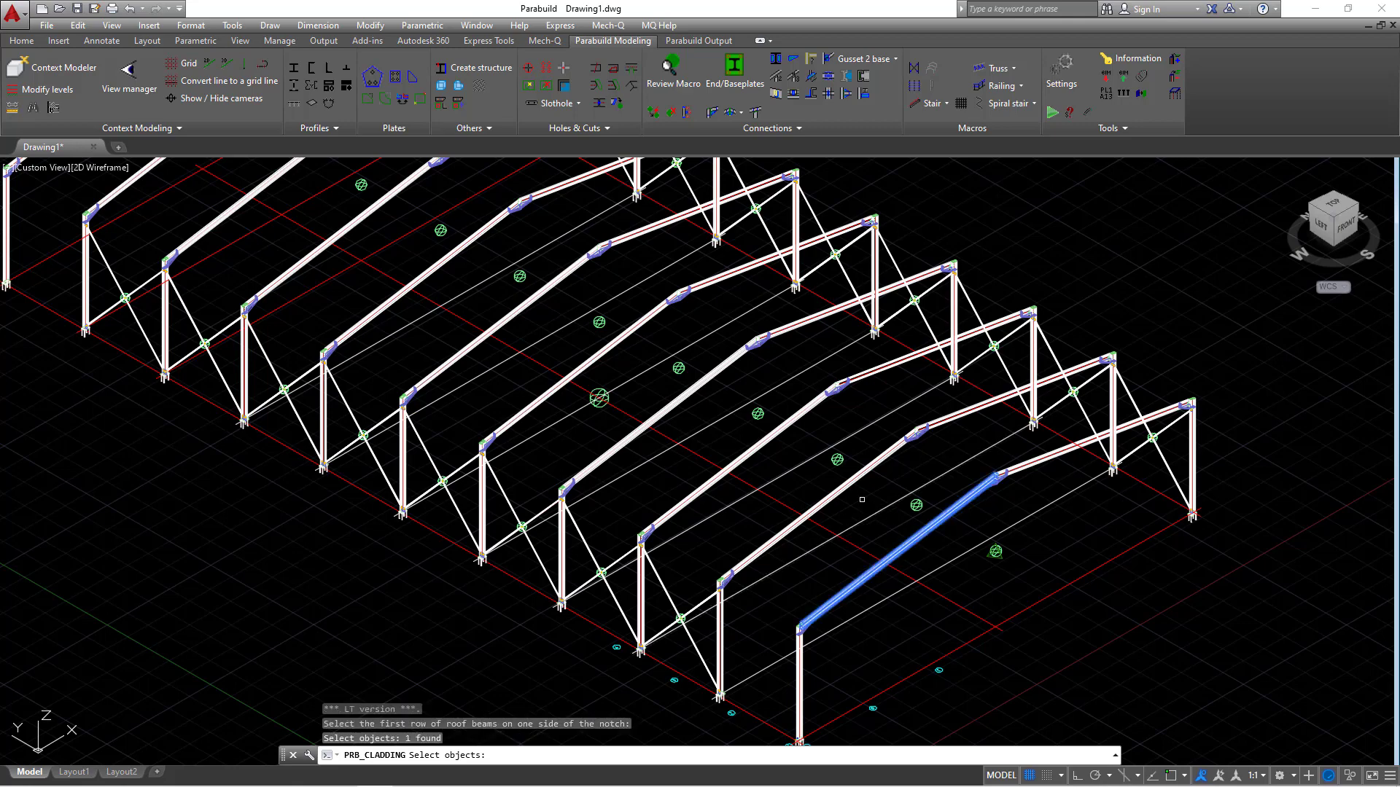
click(846, 488)
click(766, 444)
click(686, 397)
click(605, 350)
scroll(605, 350, down, 3)
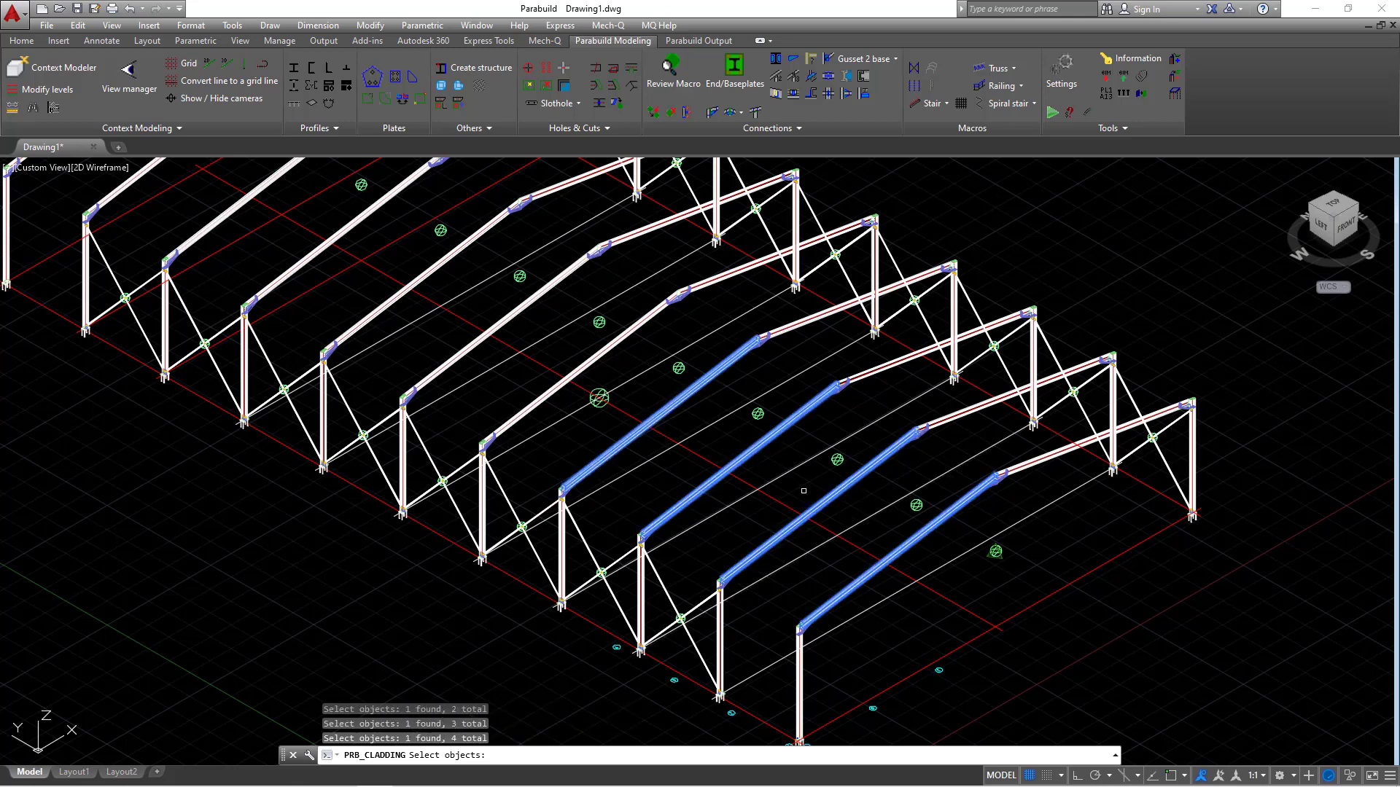
scroll(554, 313, up, 5)
scroll(554, 312, down, 4)
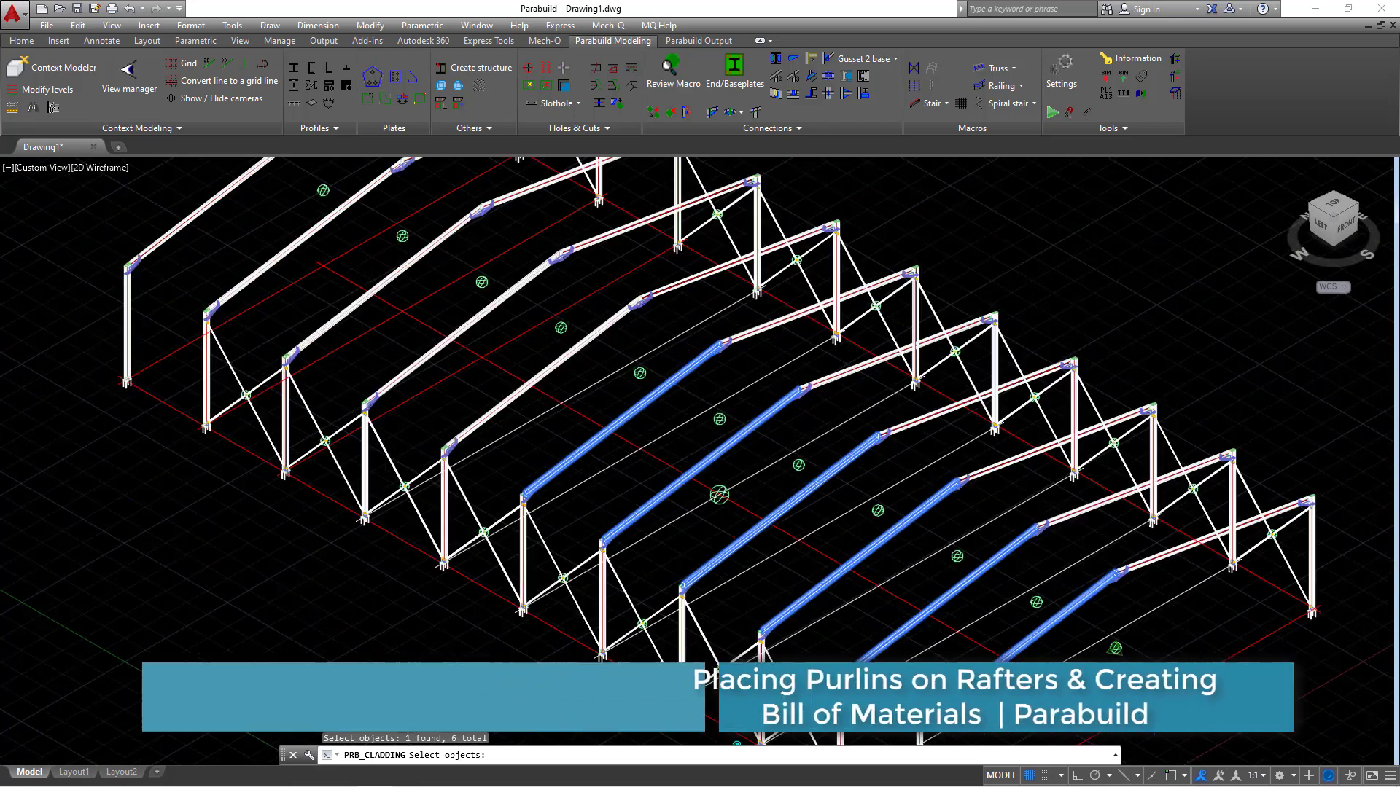
scroll(595, 399, up, 4)
click(595, 393)
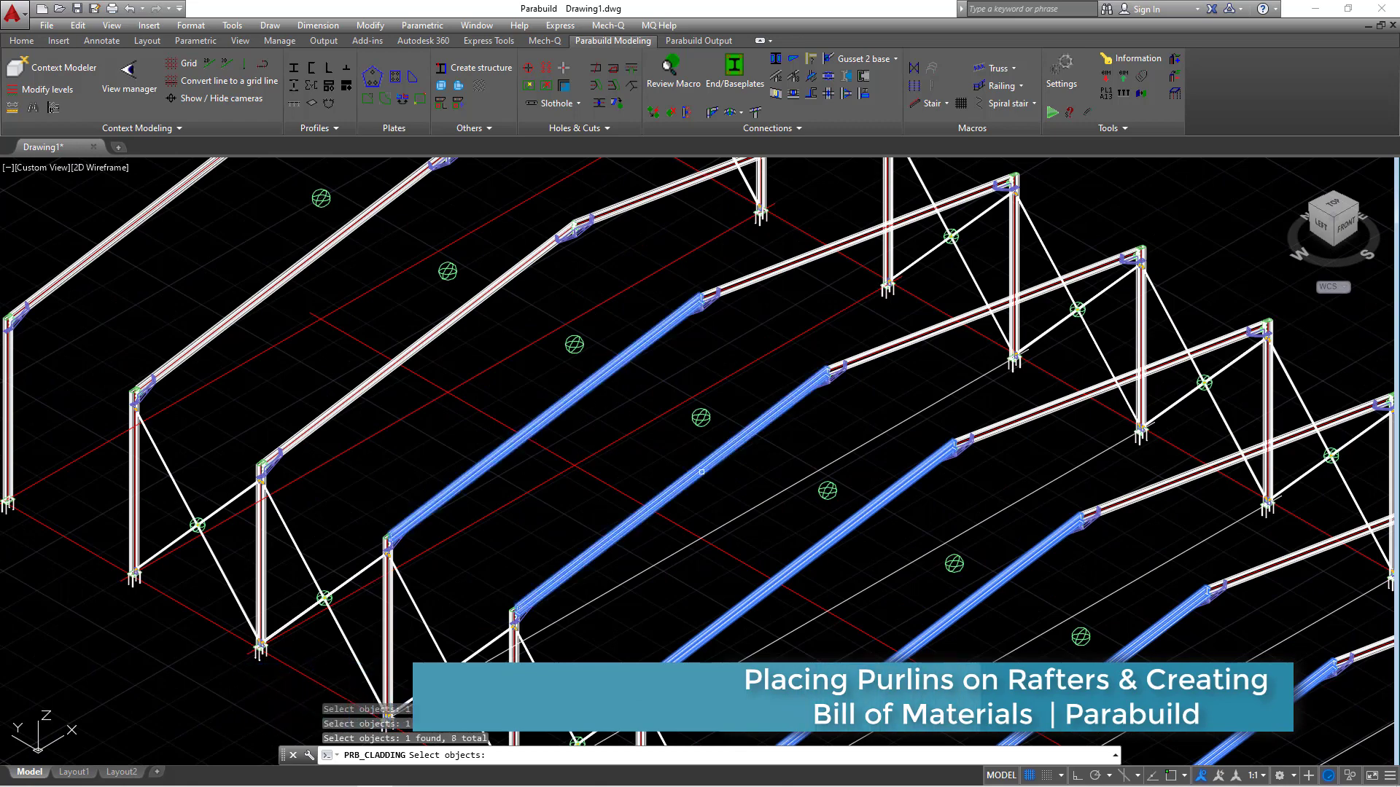
scroll(595, 394, down, 3)
scroll(506, 345, up, 3)
click(507, 345)
click(438, 307)
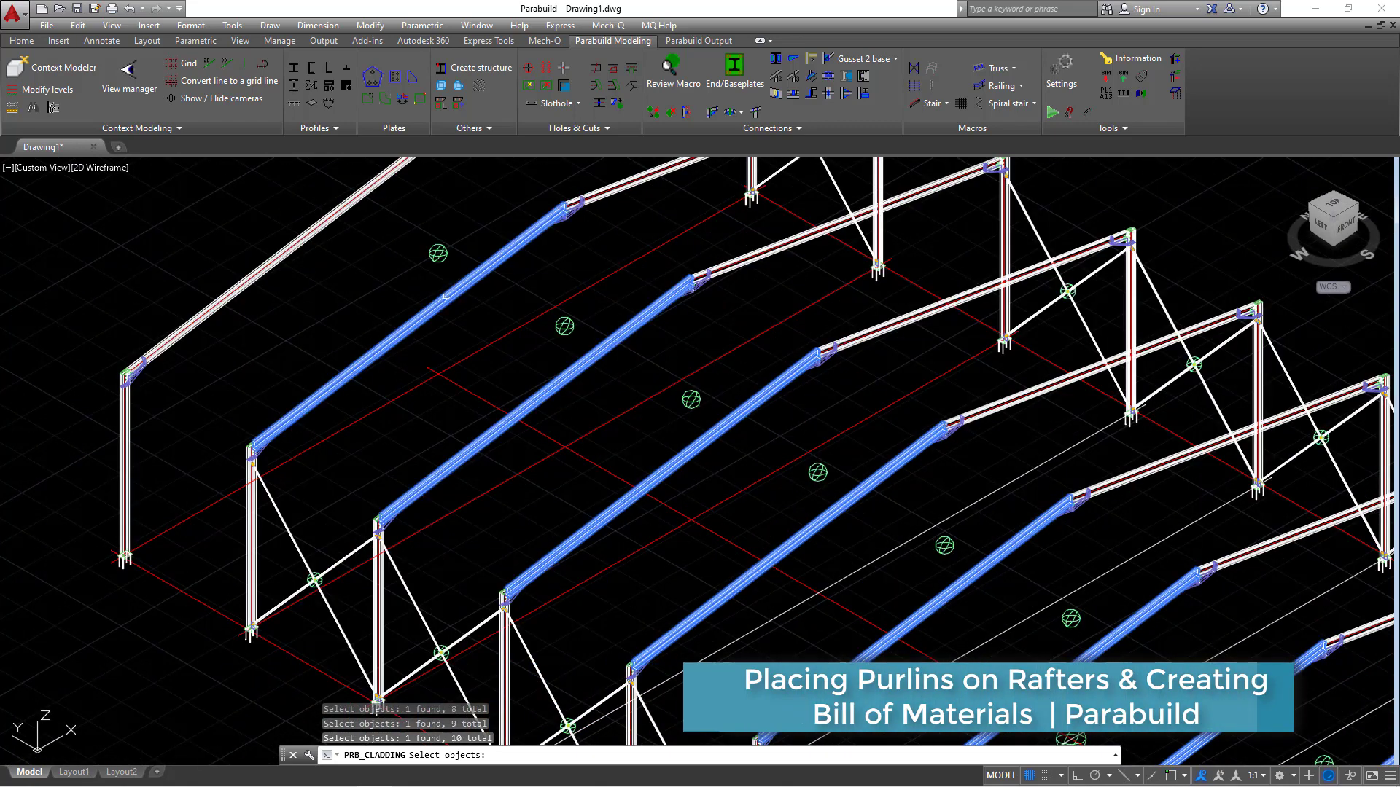
click(328, 221)
scroll(521, 423, down, 4)
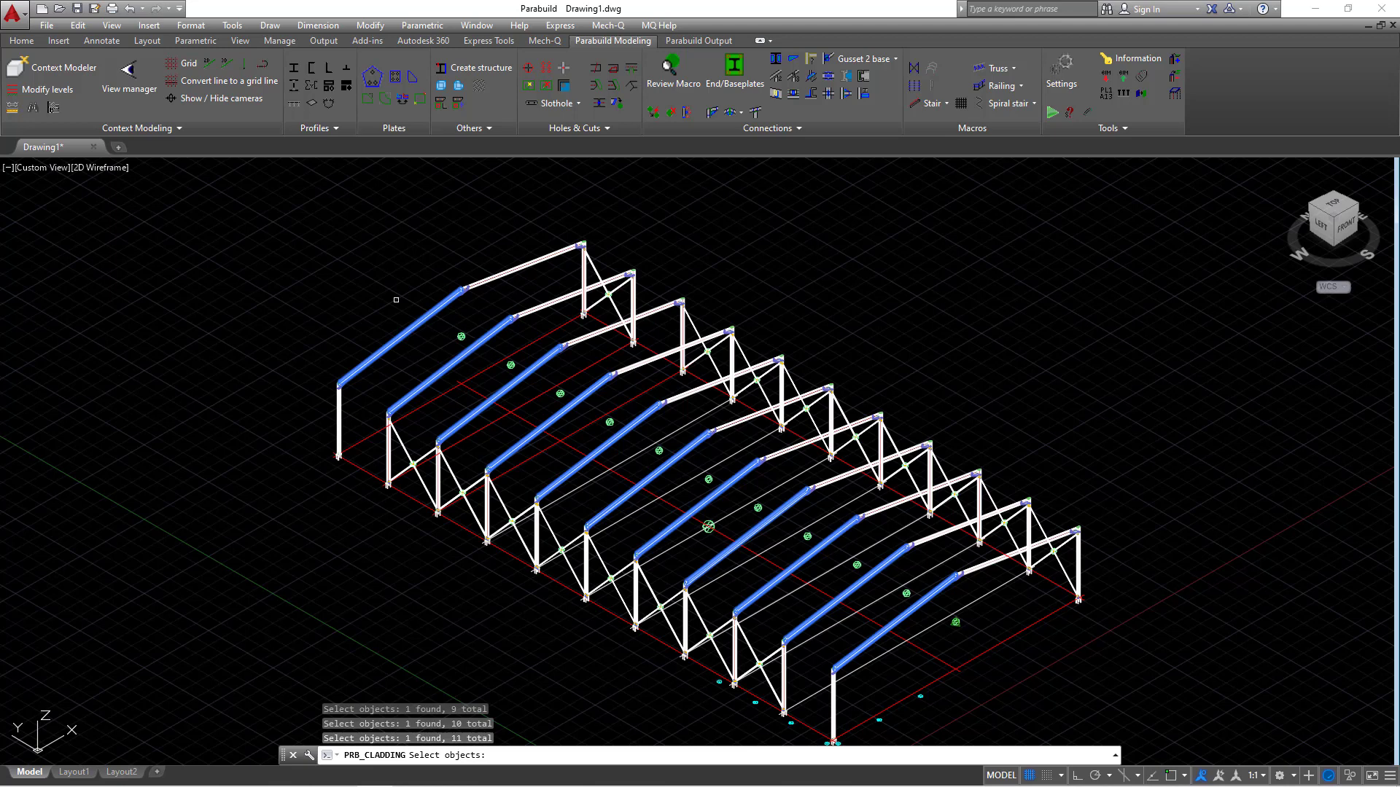
key(Return)
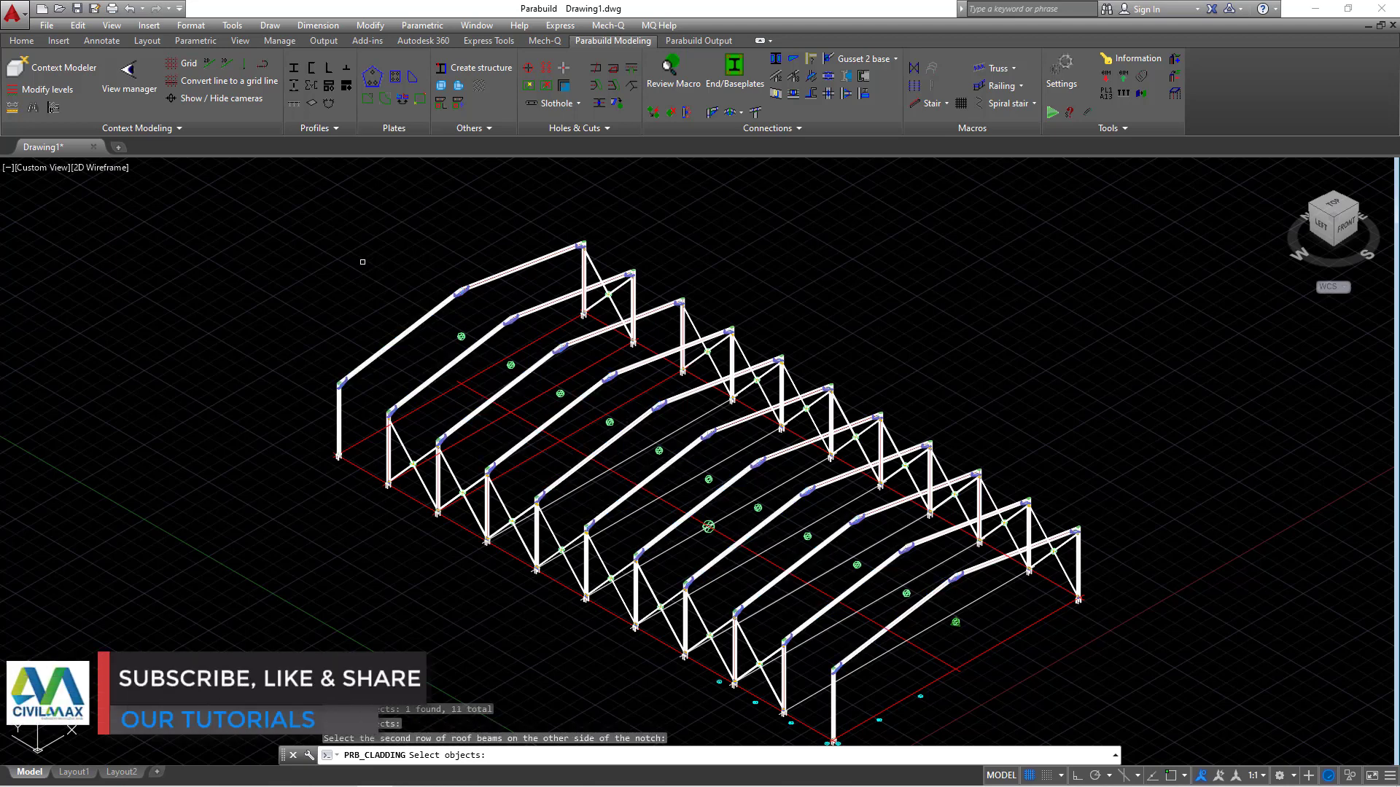
Select the eleven rafters on the opposite roof slope as the cladding's second row of roof beams
scroll(524, 259, up, 4)
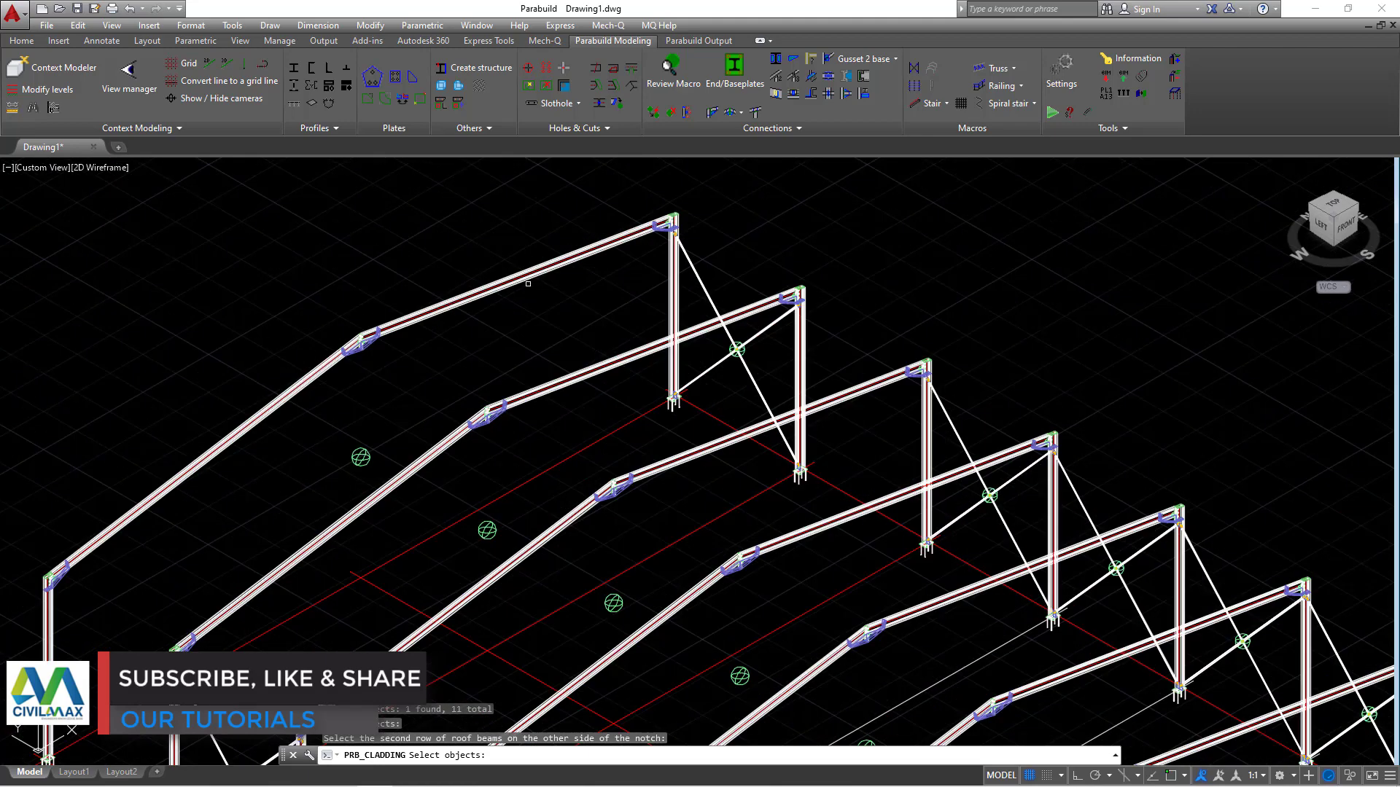
scroll(527, 283, down, 5)
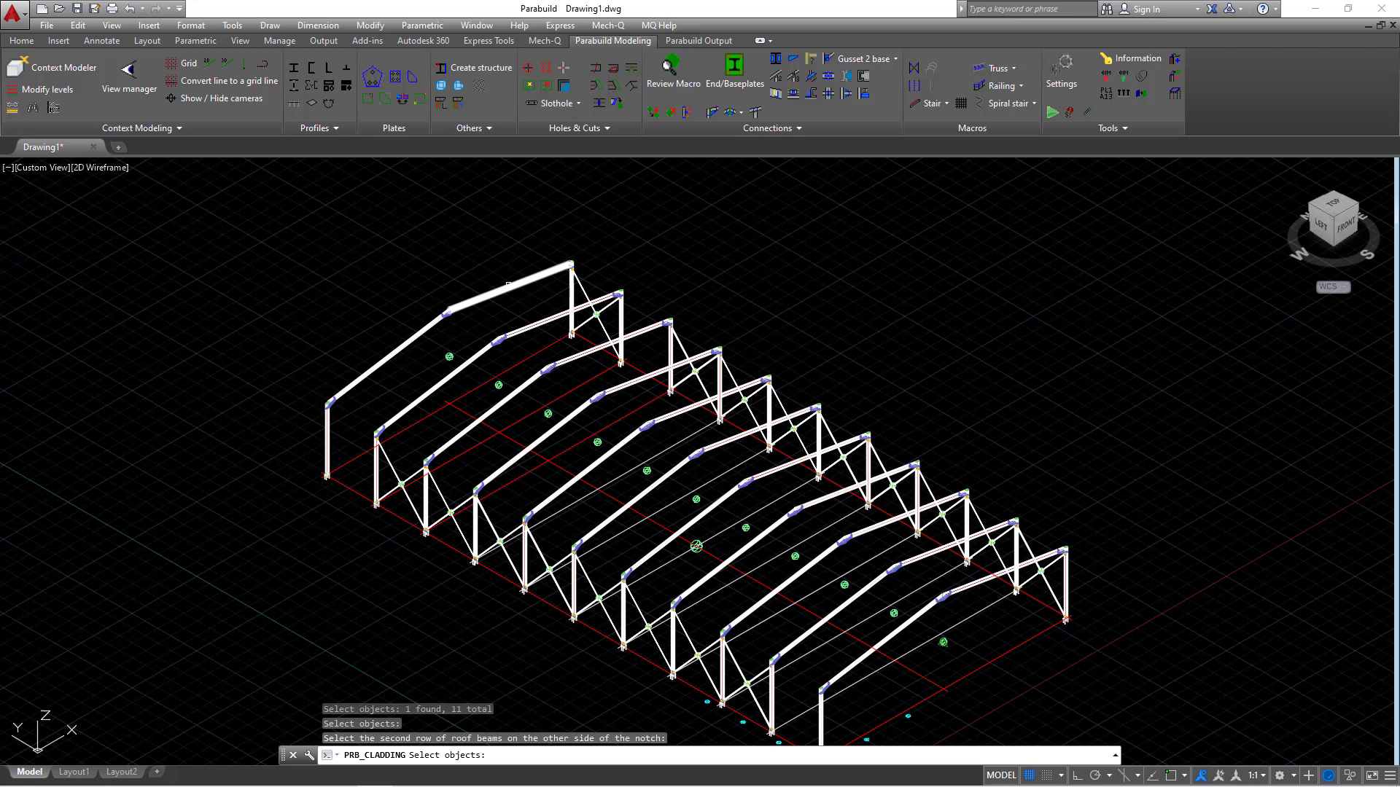
scroll(971, 577, up, 4)
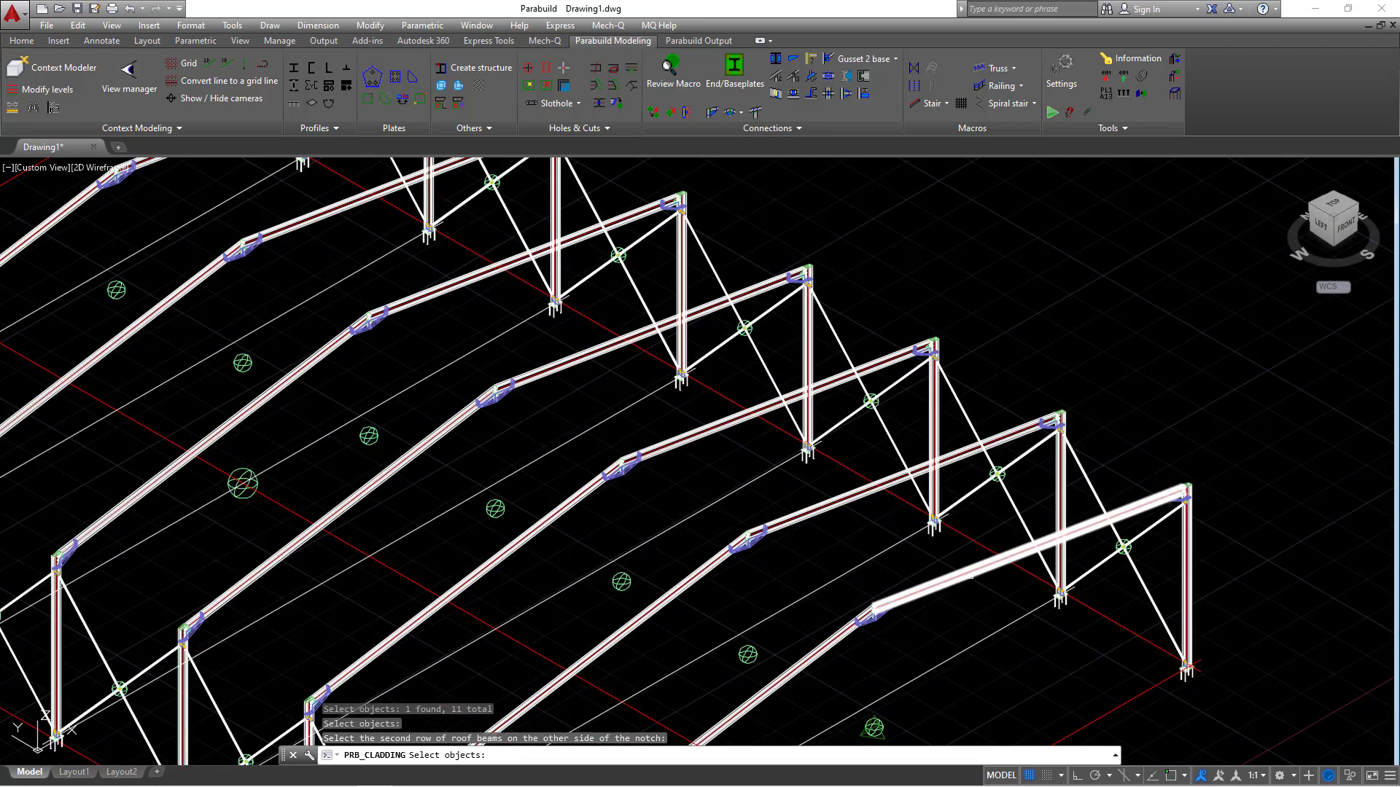
click(962, 573)
click(904, 475)
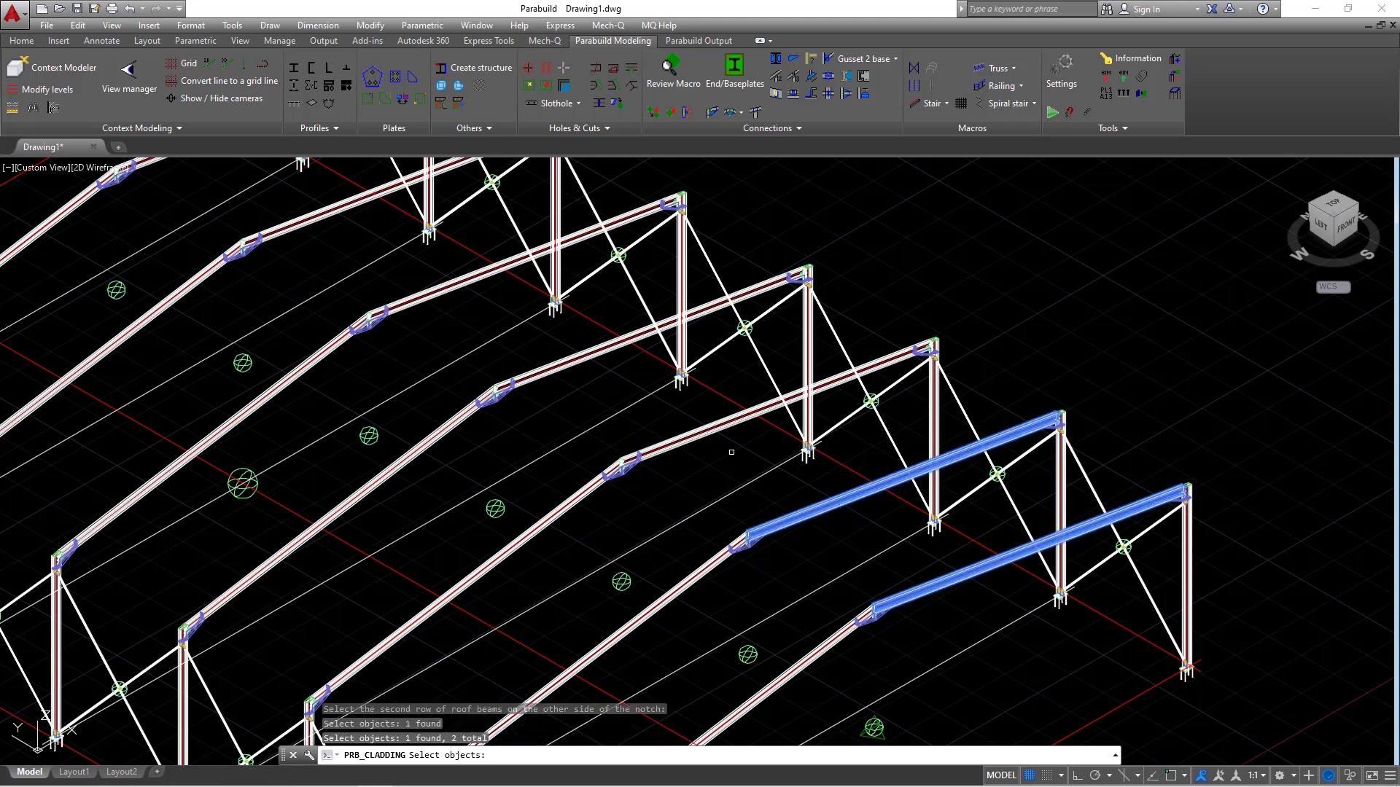
click(703, 436)
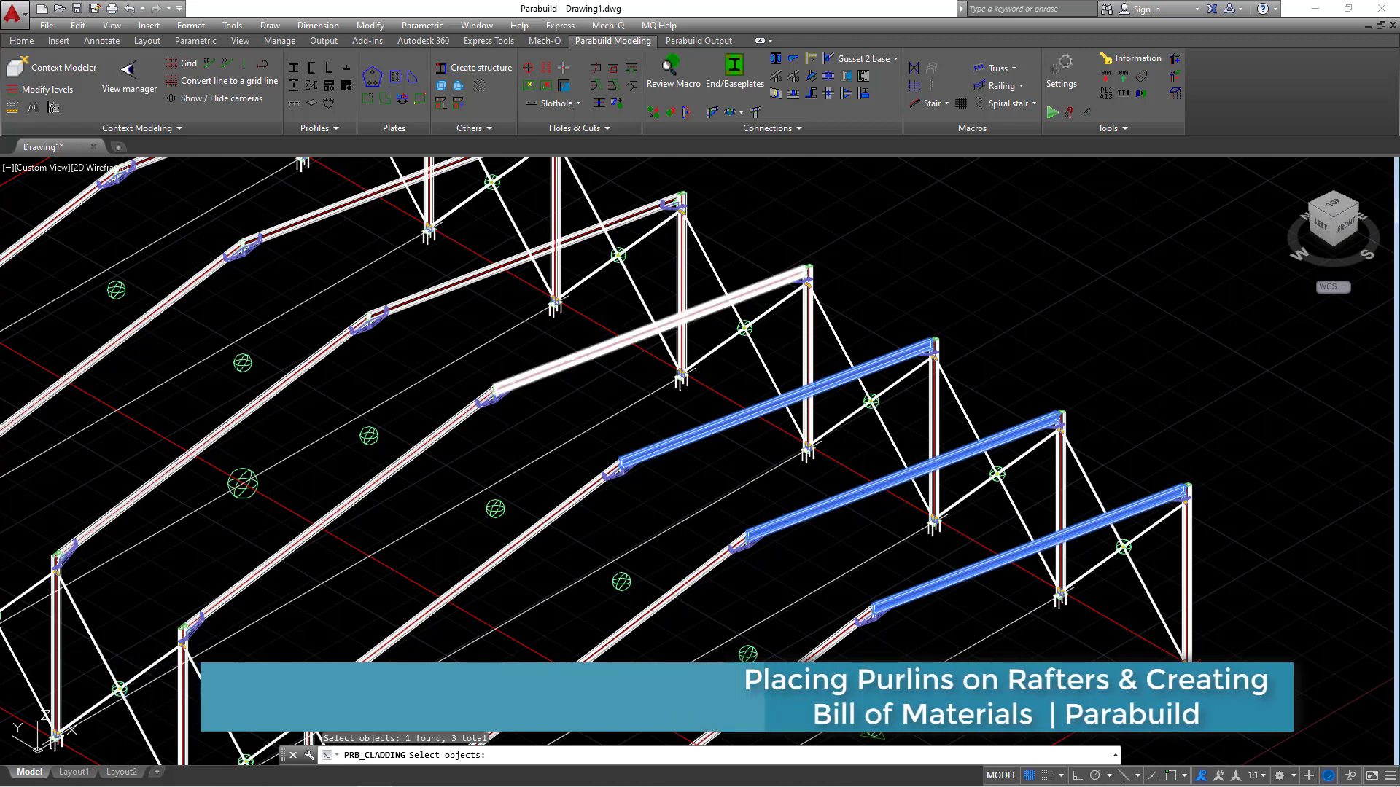
click(450, 294)
click(451, 295)
scroll(451, 295, down, 3)
scroll(529, 368, up, 5)
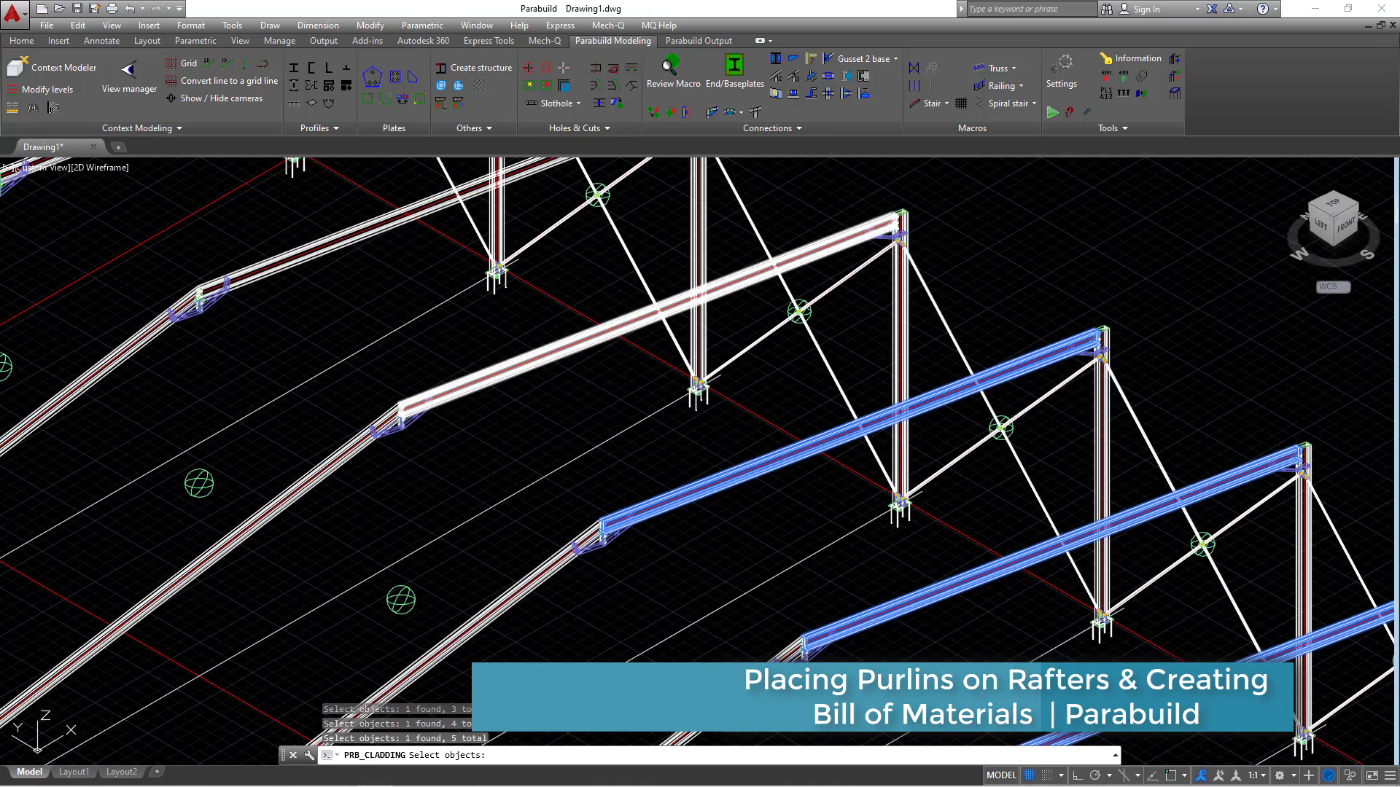
click(528, 368)
scroll(529, 368, down, 4)
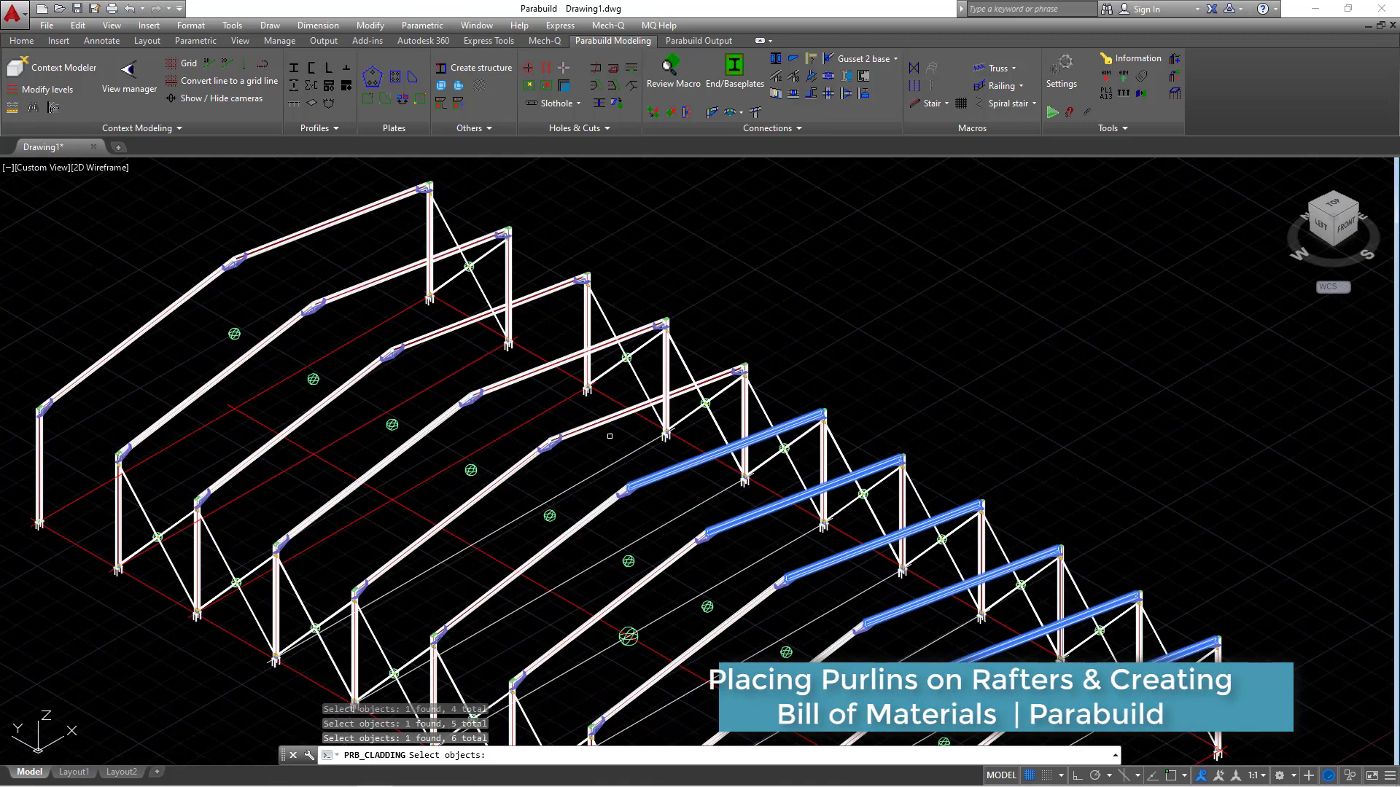
click(645, 406)
click(561, 360)
click(470, 322)
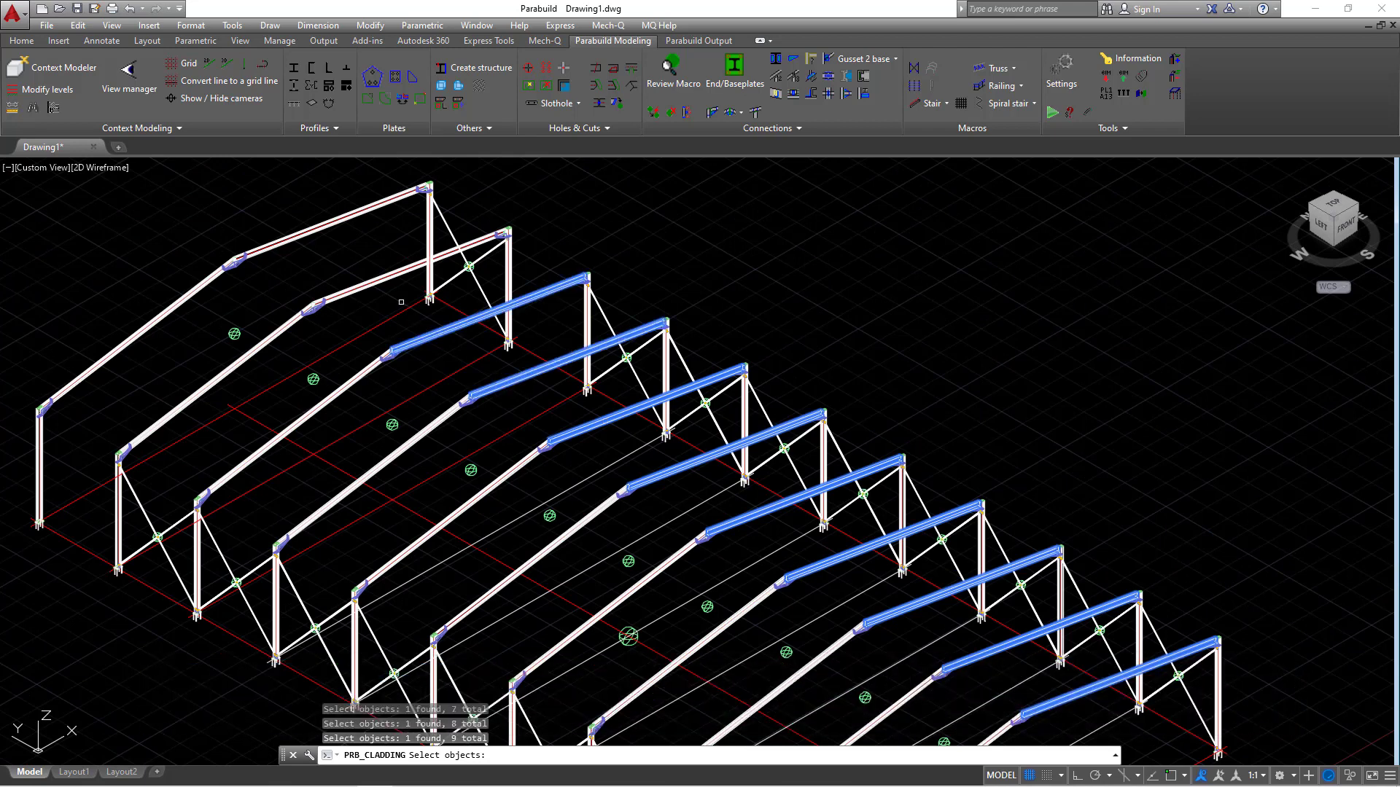
click(378, 277)
click(350, 226)
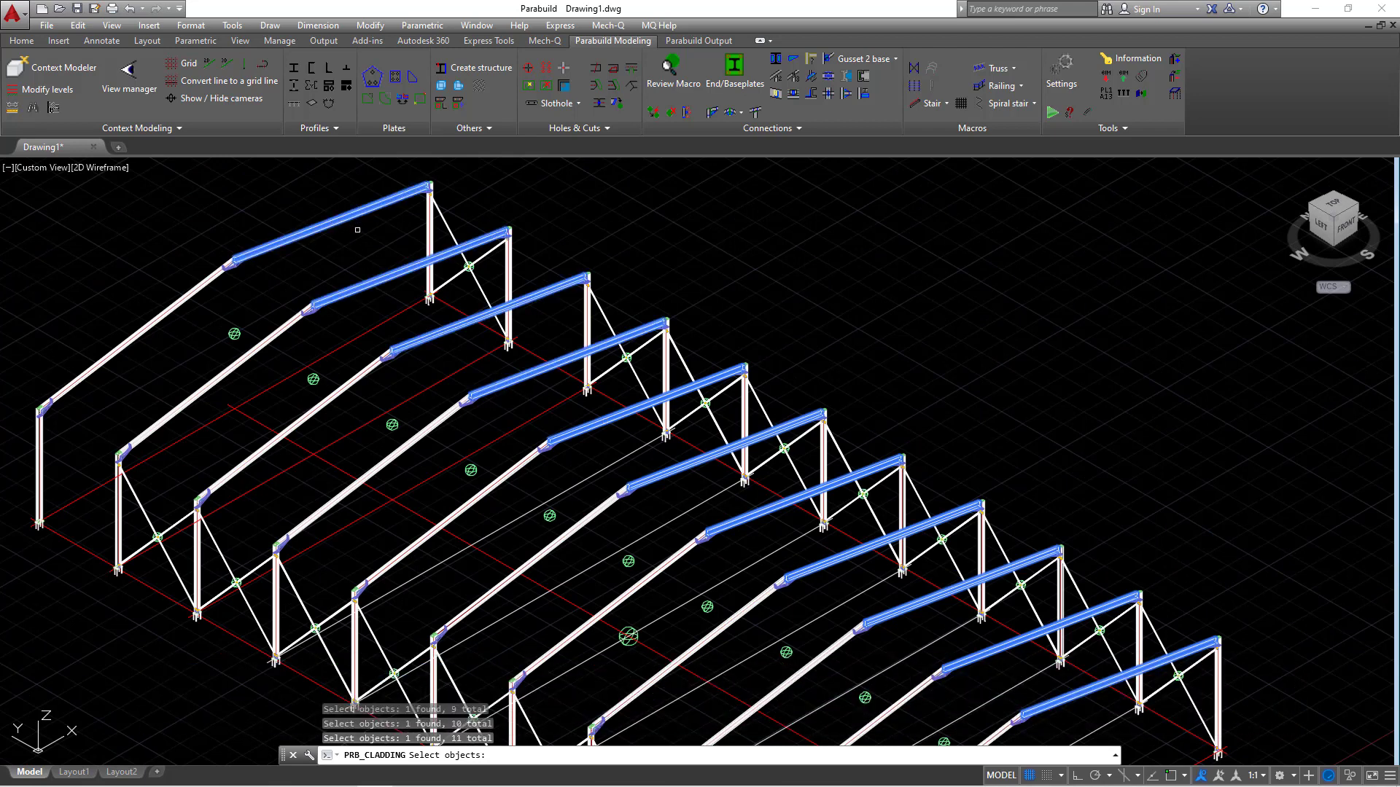
key(Return)
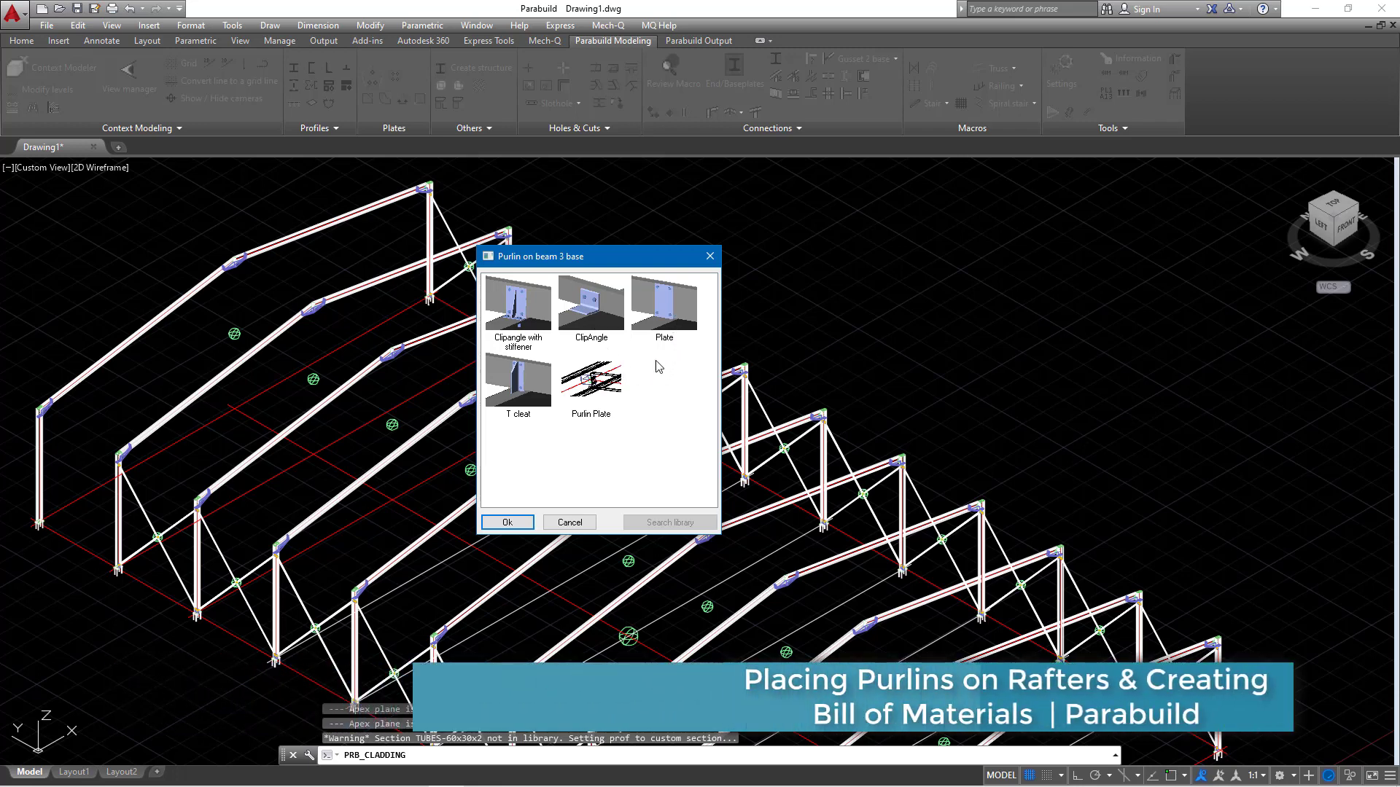
Choose the Plate type for the purlin-on-beam connection and generate the purlins
click(663, 310)
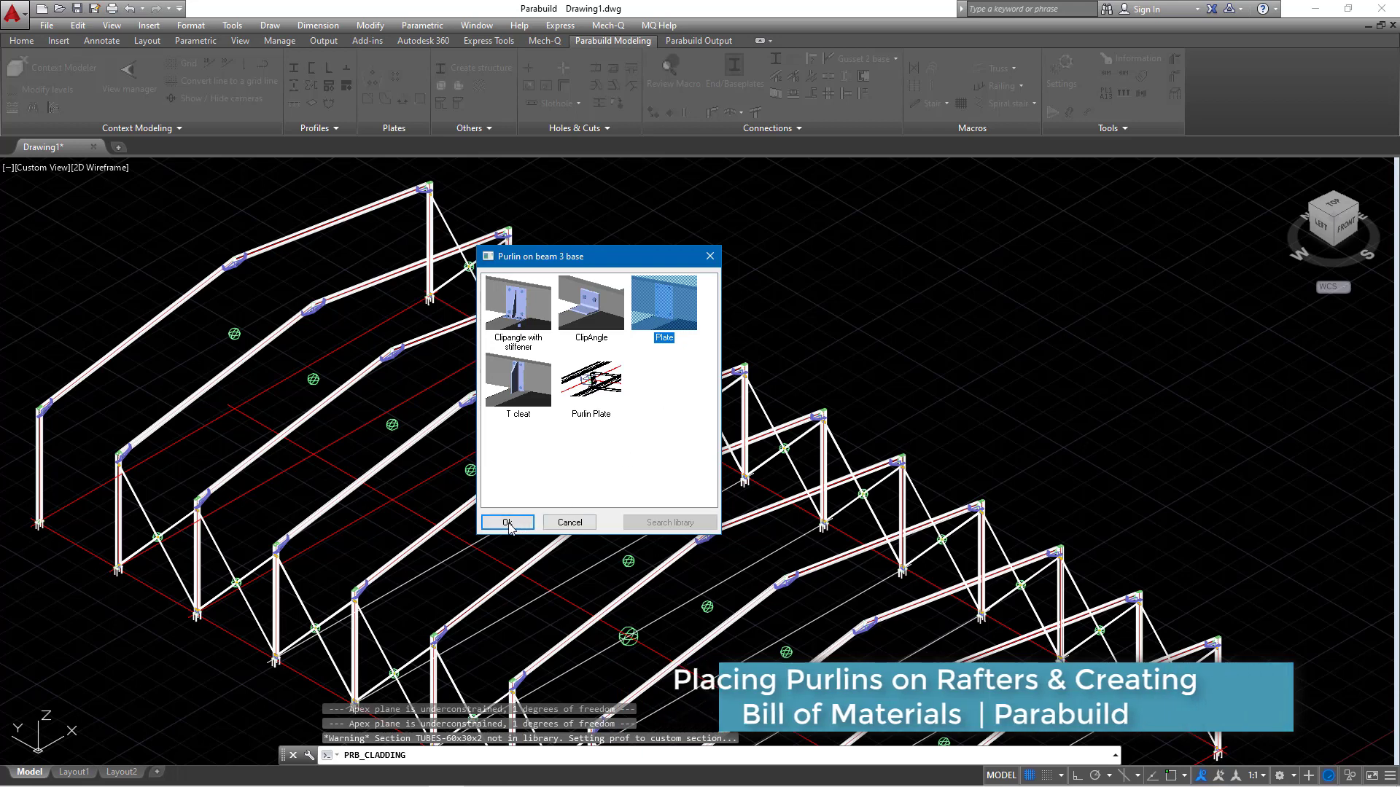
key(Return)
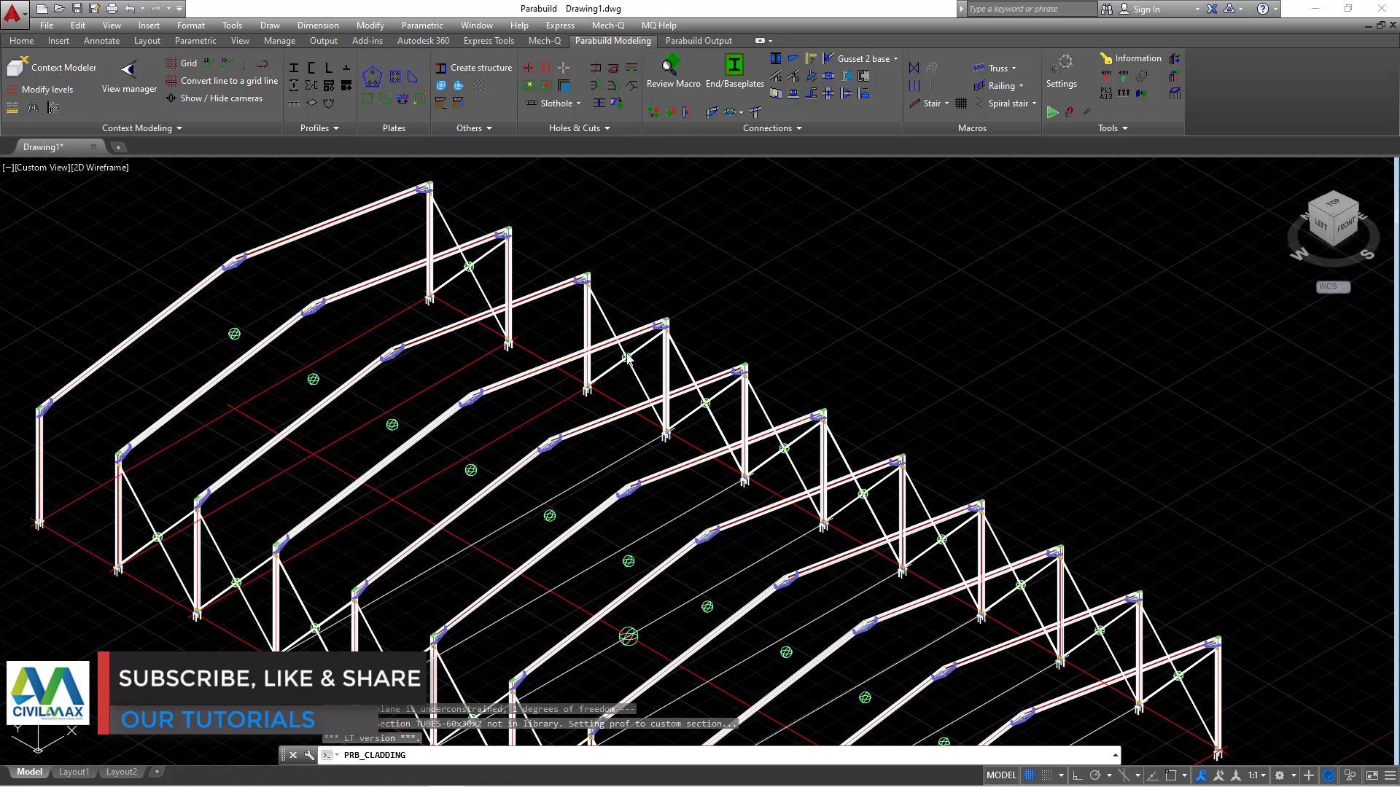
key(Return)
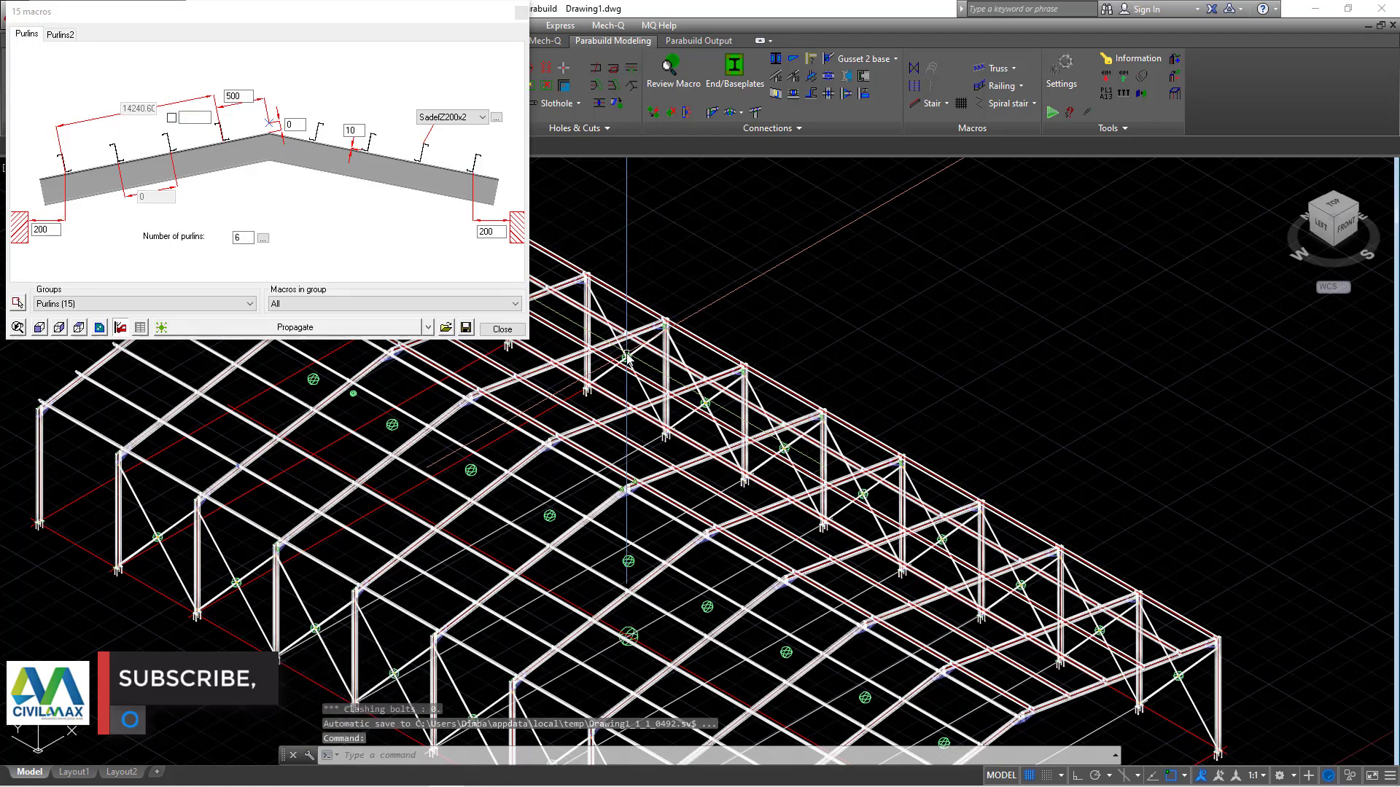
Examine the purlins and their plate connections along the end rafter near the eave
scroll(882, 576, down, 5)
scroll(883, 576, up, 4)
scroll(882, 576, up, 8)
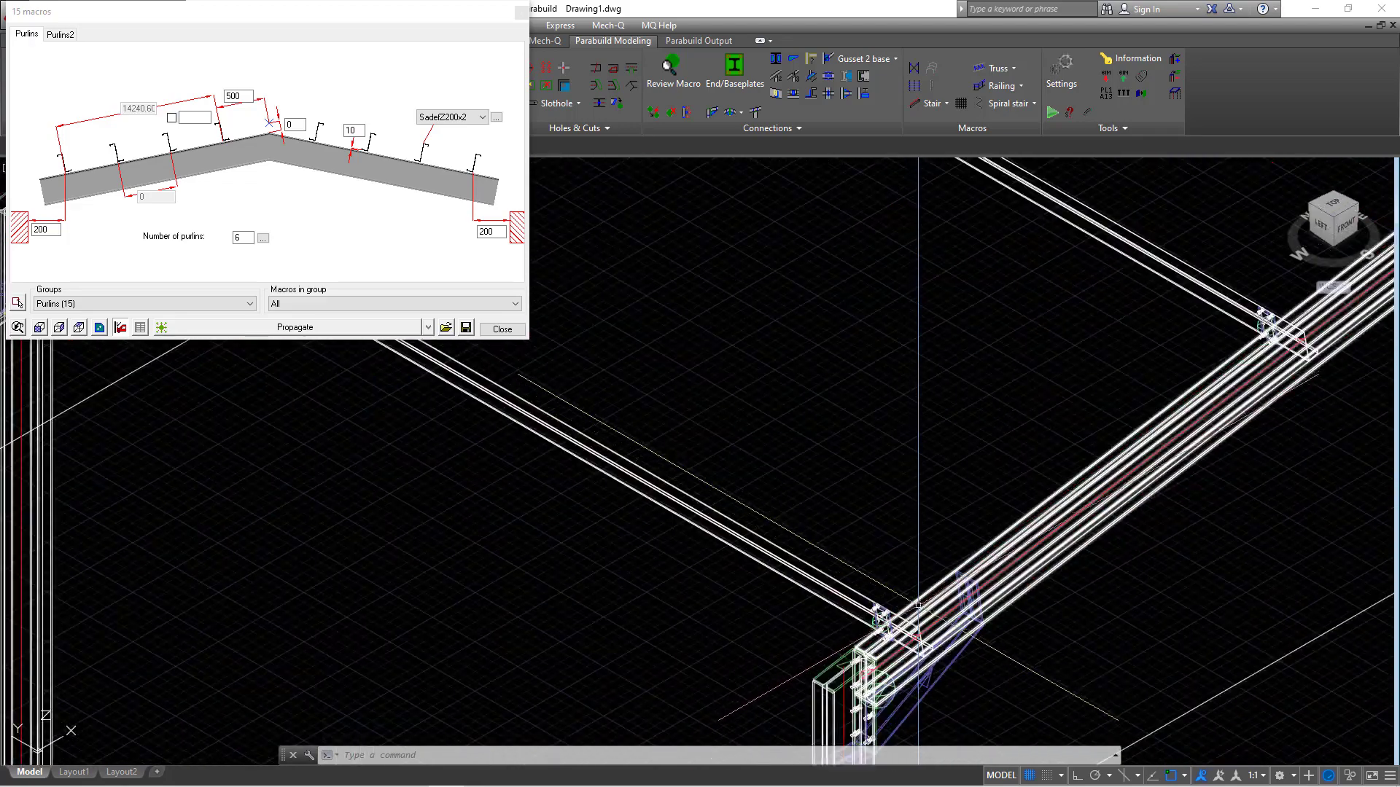
scroll(914, 611, down, 4)
scroll(914, 611, up, 4)
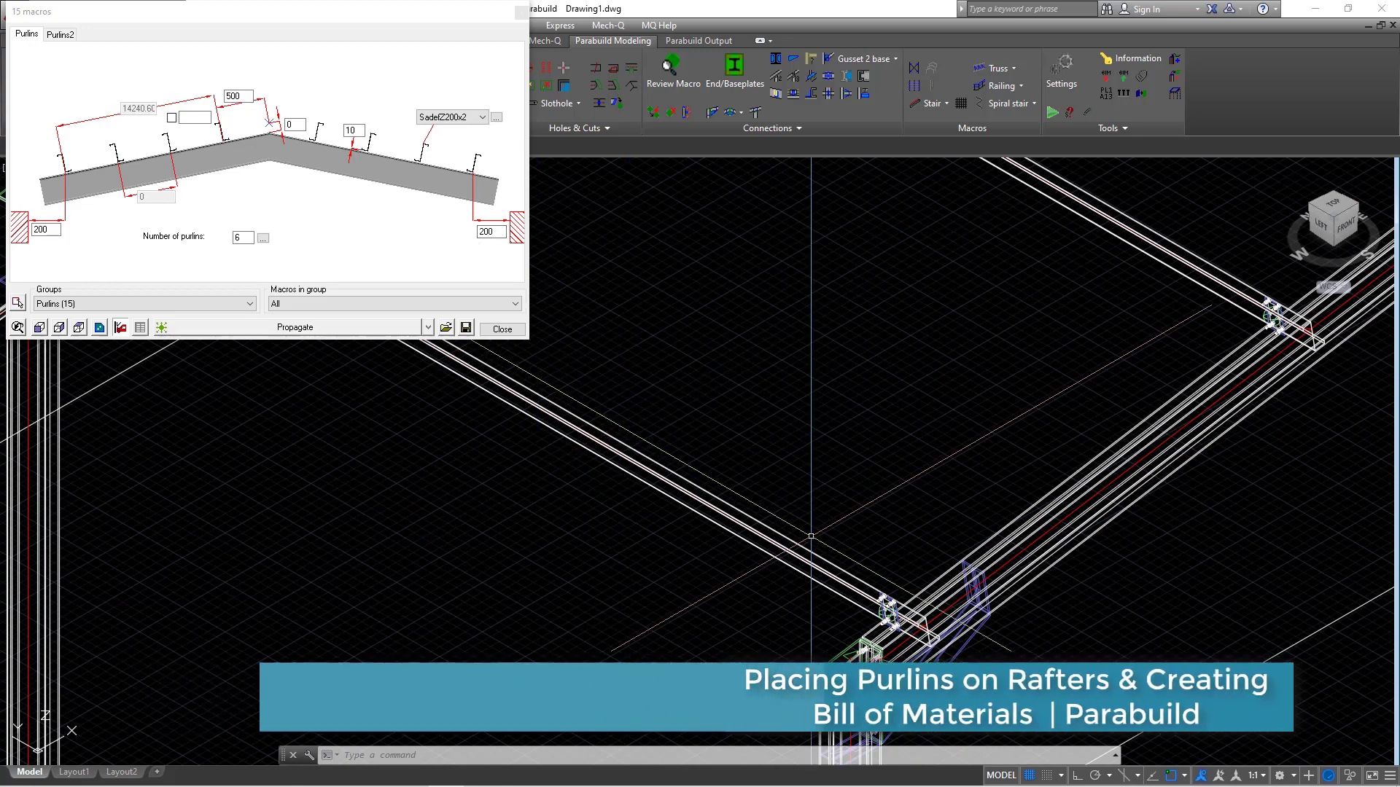
scroll(870, 577, down, 3)
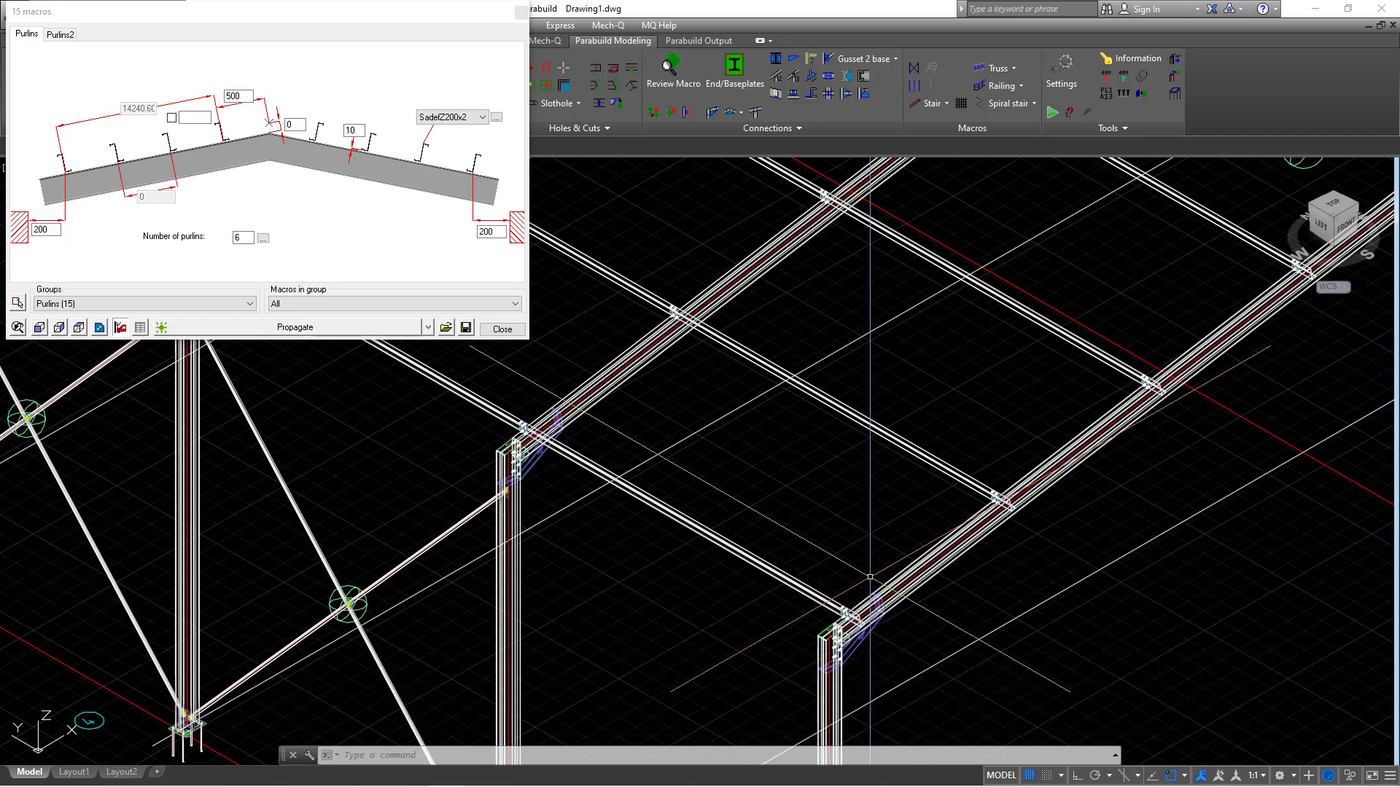
Set the eave offset of the outermost purlins to 500 on both roof slopes
click(51, 231)
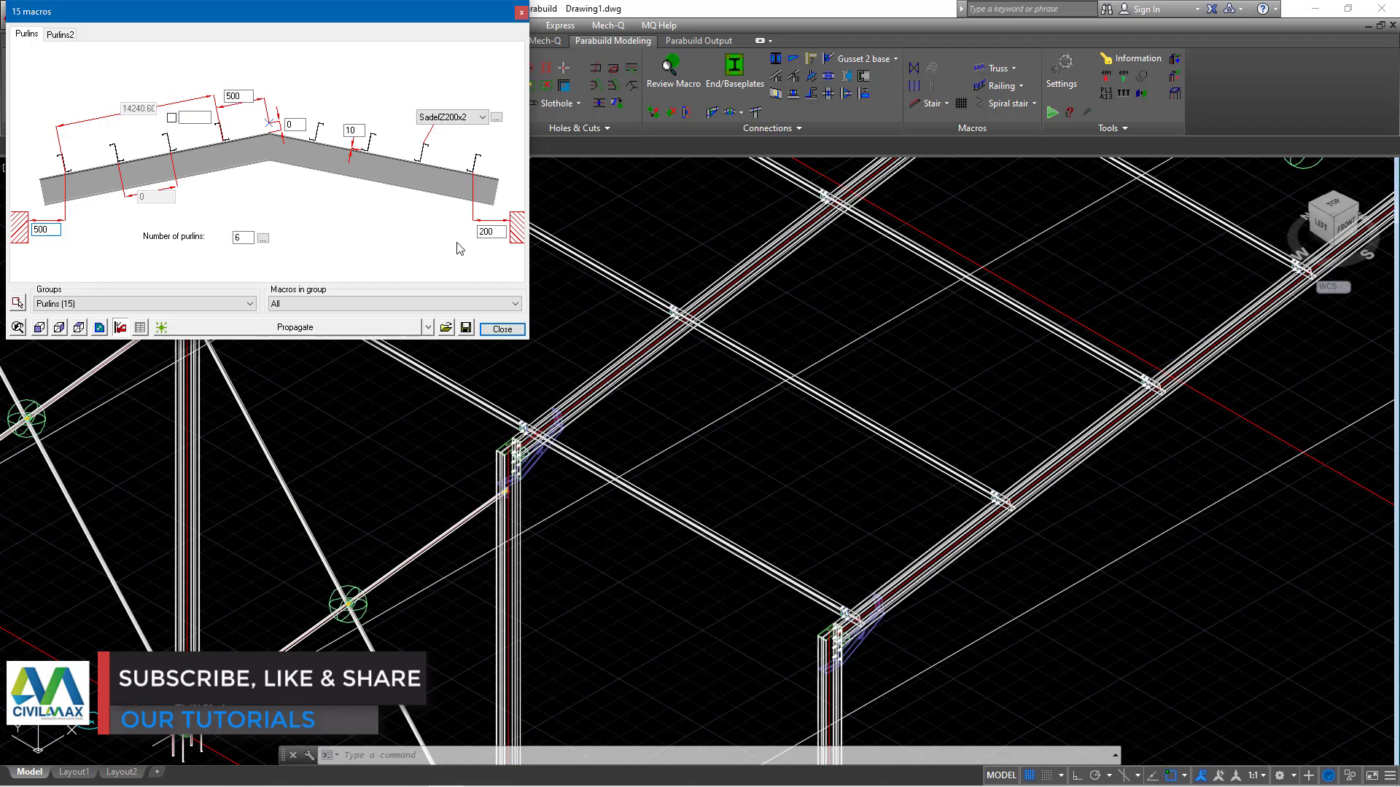
click(498, 232)
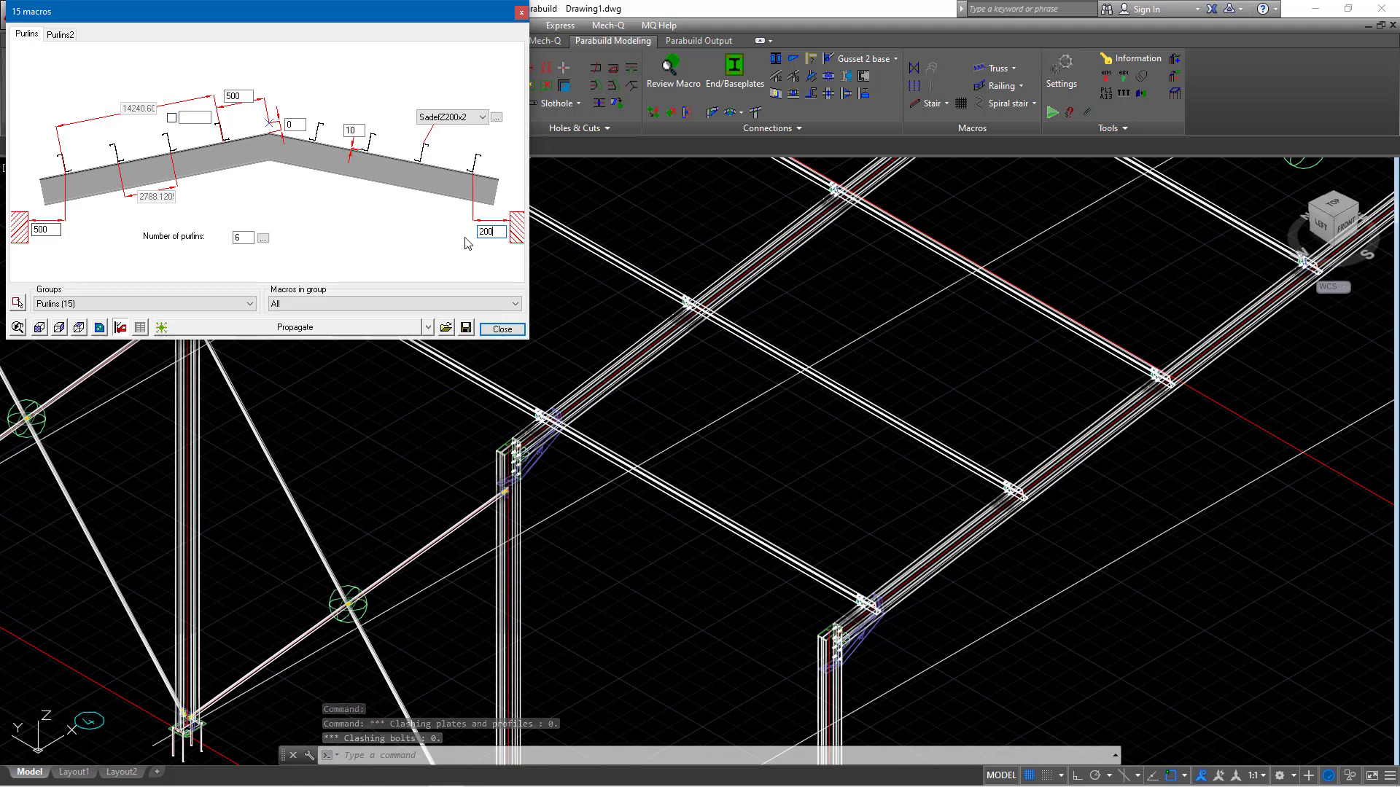
scroll(585, 549, down, 5)
scroll(664, 489, up, 5)
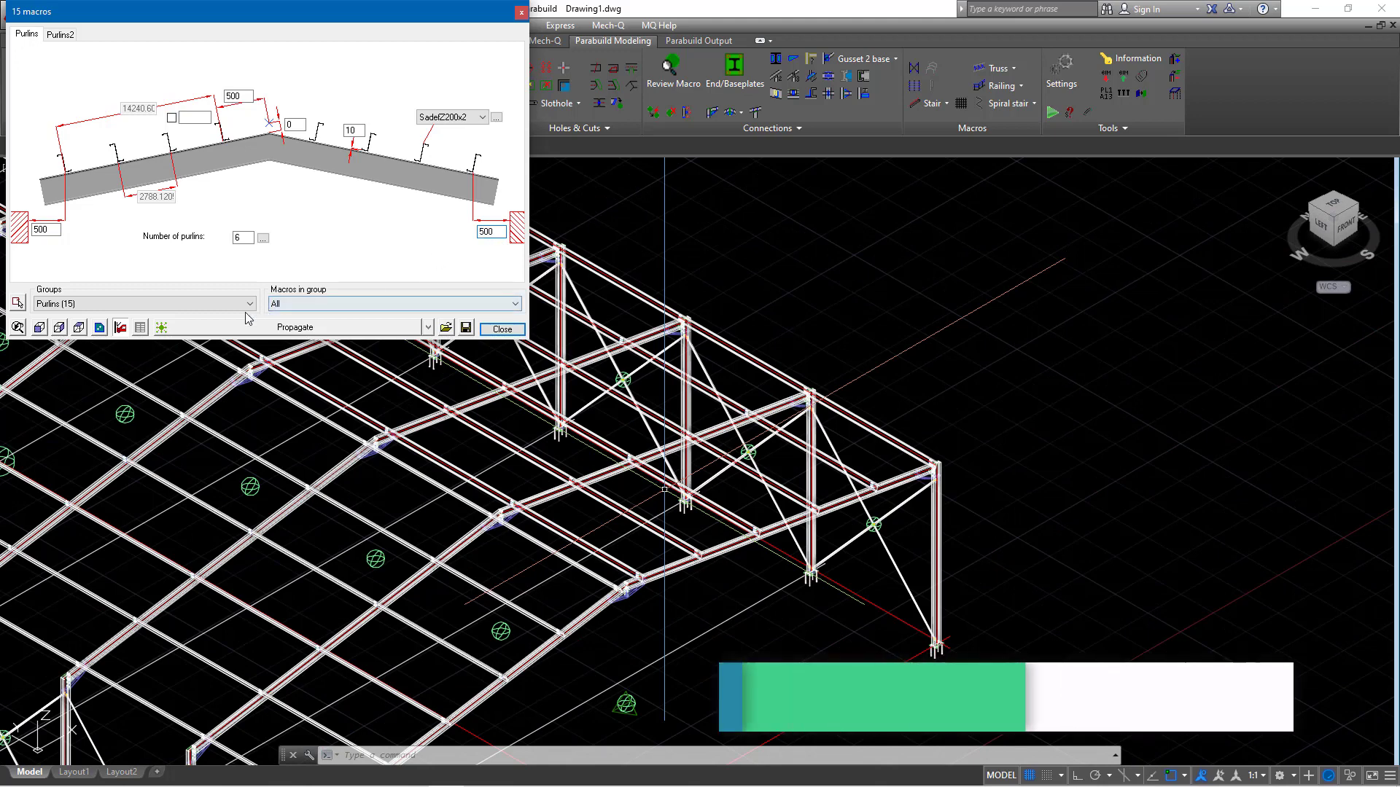
key(Tab)
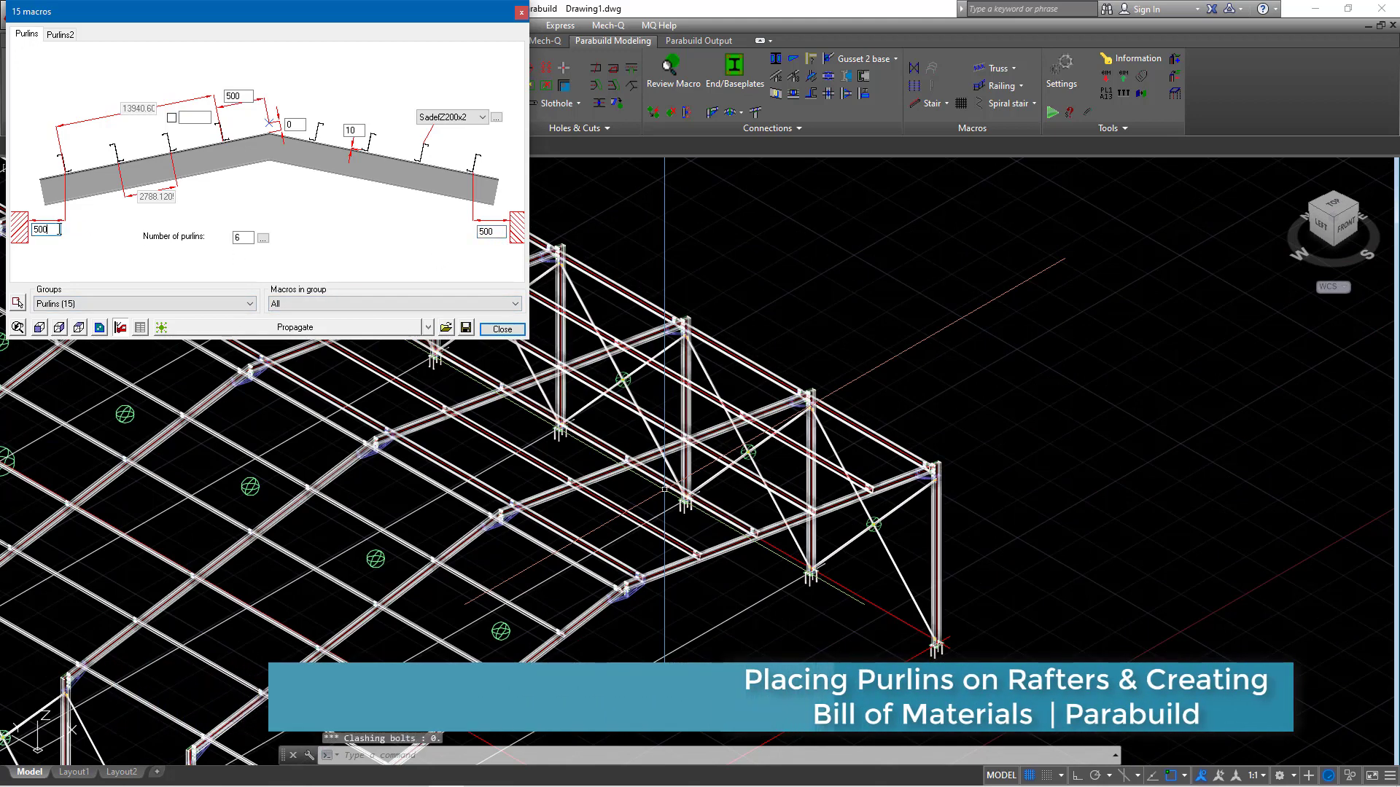
Set both eave offsets of the outermost purlins back to 200
text(200)
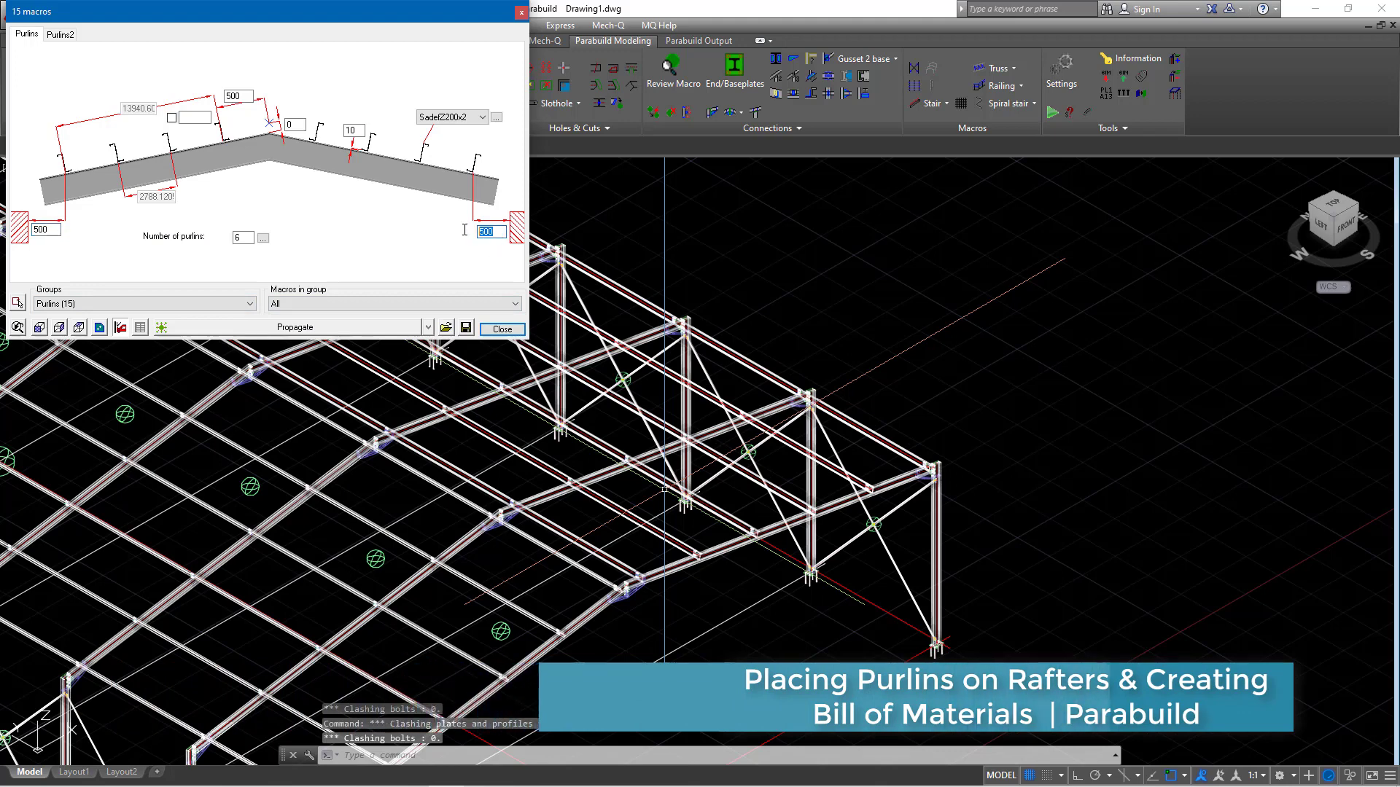
double_click(42, 231)
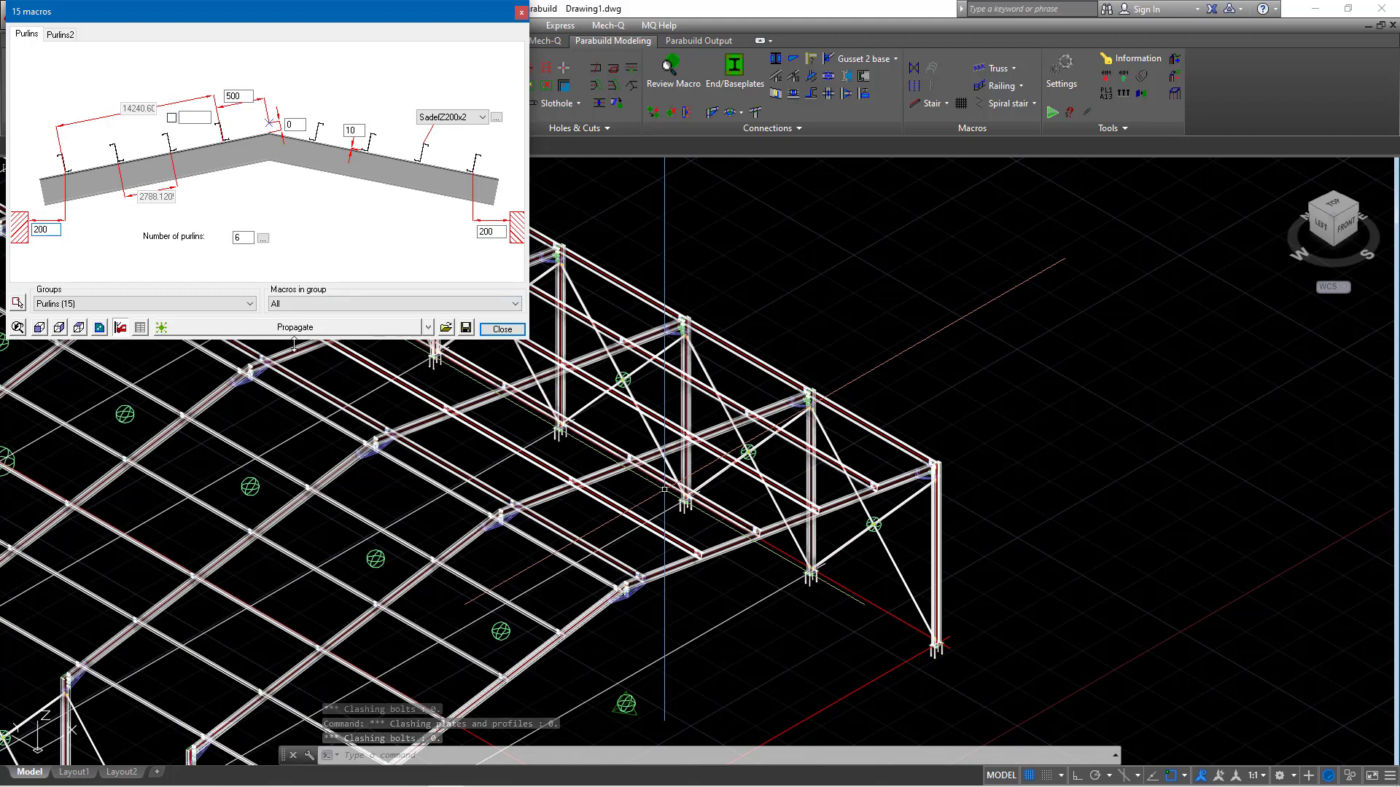
Examine the purlin spacing along the rafter and the bolted purlin plate in the front view
click(39, 327)
scroll(662, 462, up, 10)
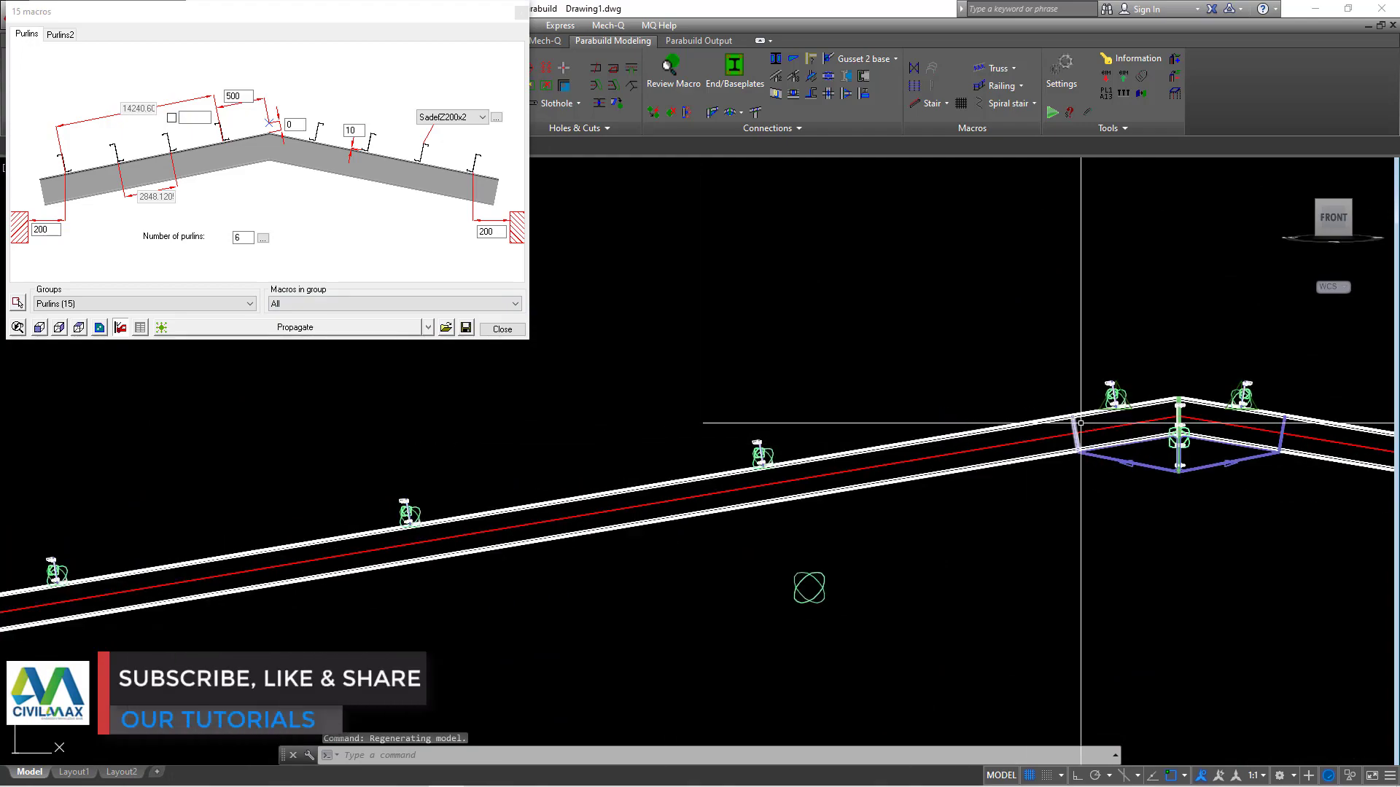
scroll(1050, 416, down, 3)
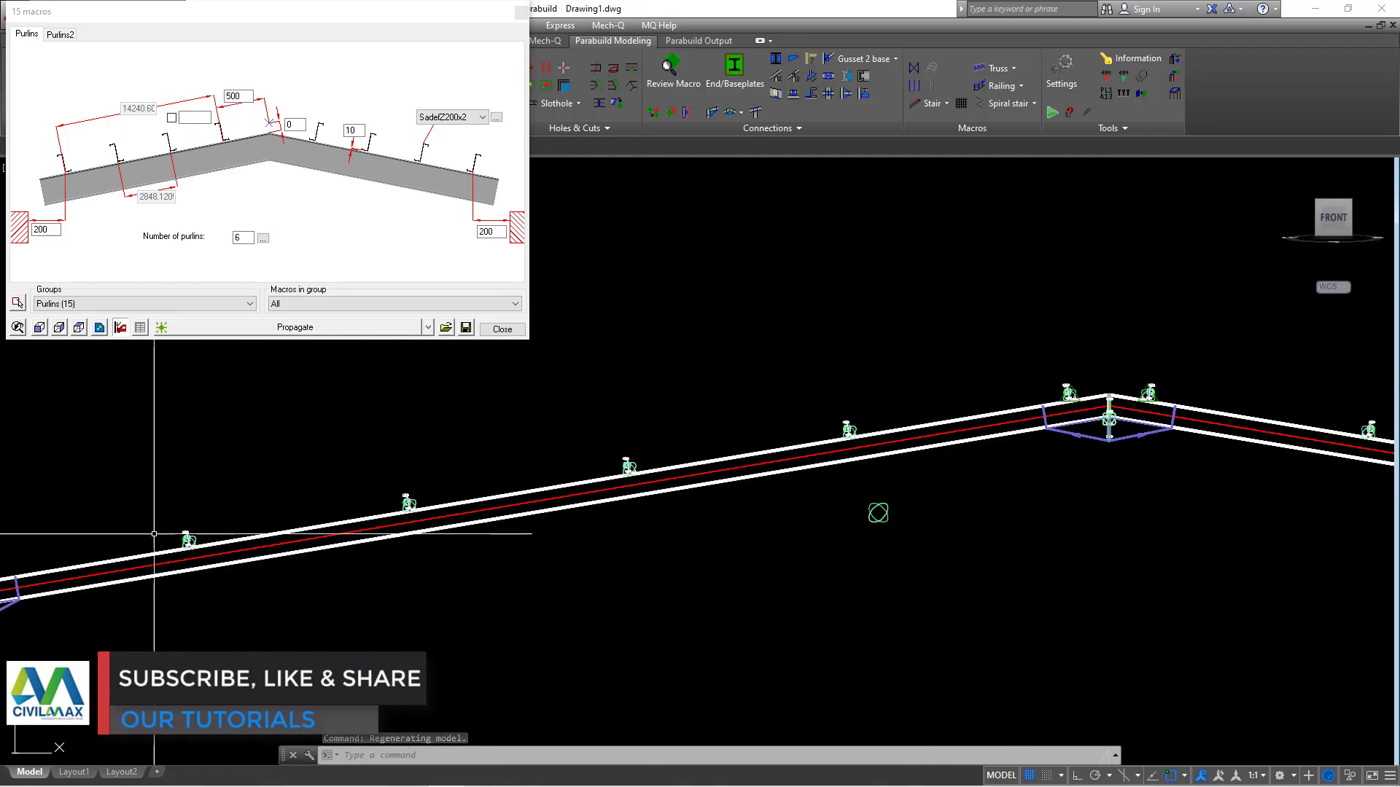
scroll(250, 563, up, 8)
scroll(474, 620, up, 3)
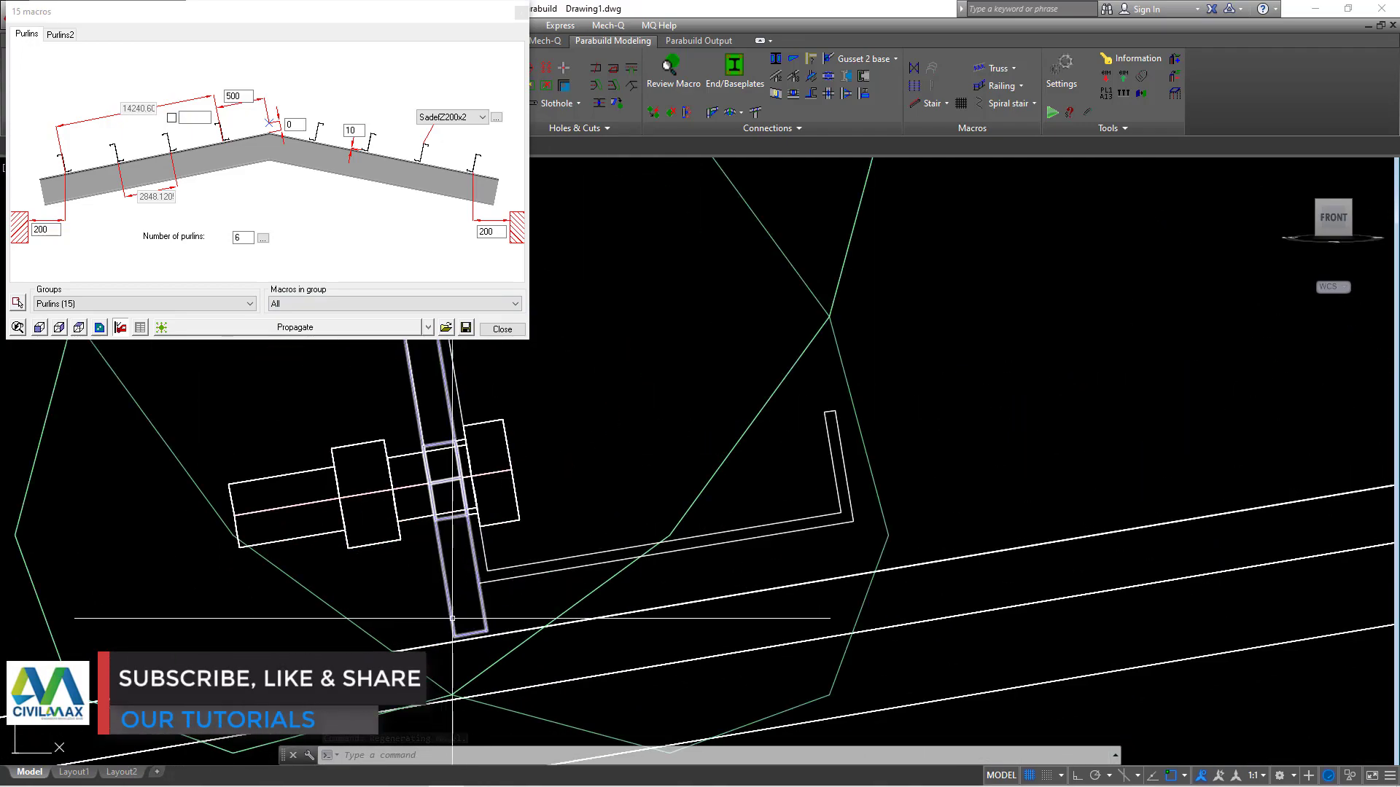
Examine the Z purlin's clearance above the rafter and the purlin positions from the eave to the ridge in the front view
scroll(851, 616, down, 3)
scroll(785, 630, up, 2)
scroll(785, 629, up, 2)
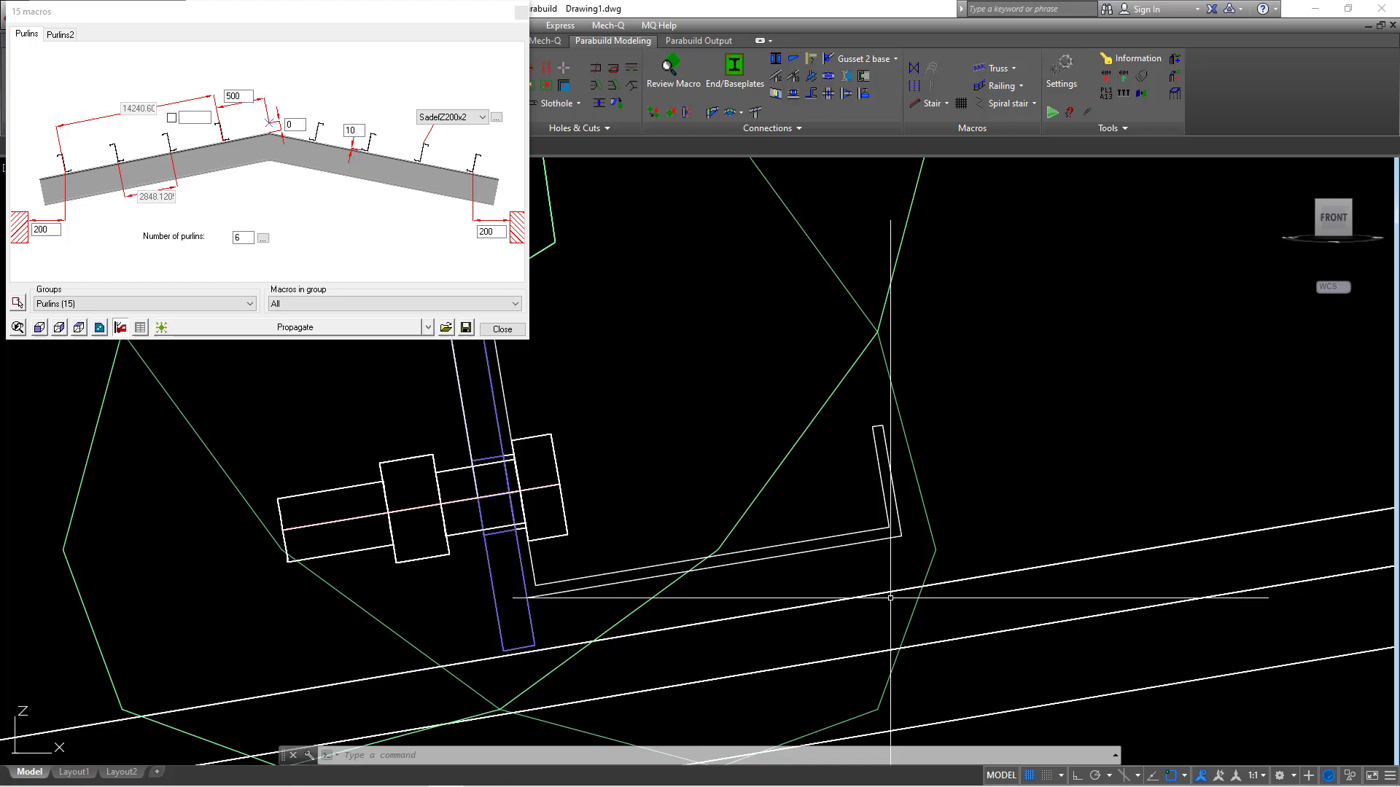
scroll(995, 525, down, 5)
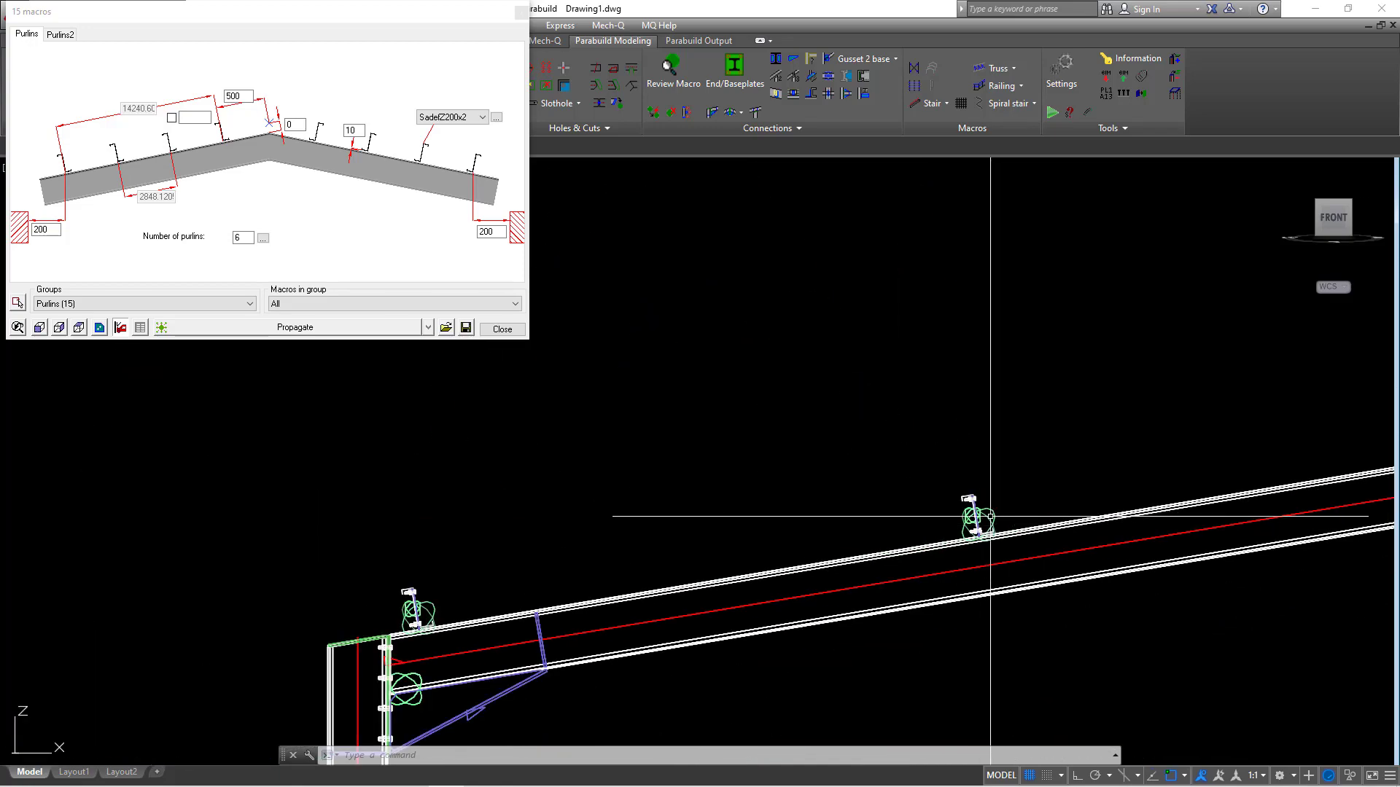
scroll(990, 516, down, 2)
scroll(469, 516, up, 6)
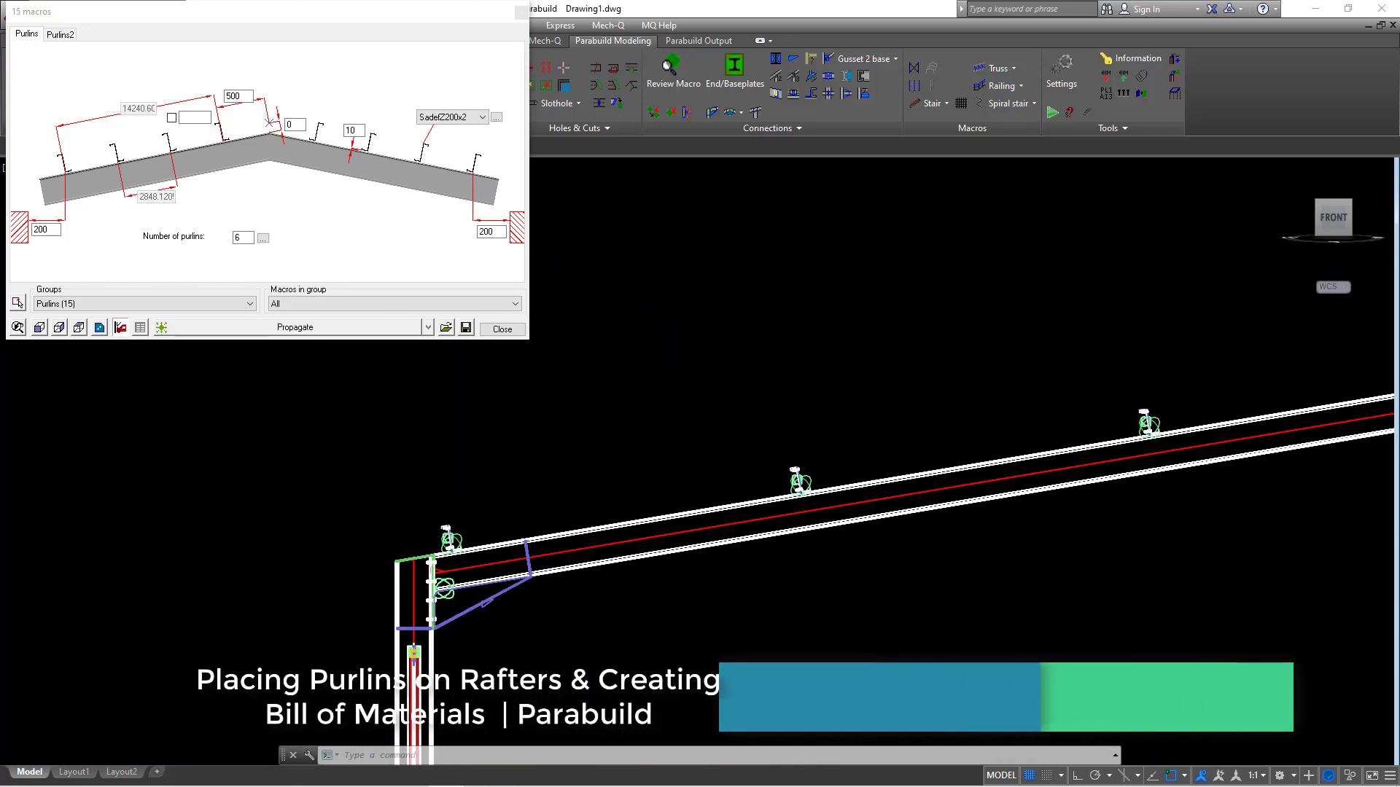
scroll(729, 474, down, 5)
scroll(720, 485, up, 8)
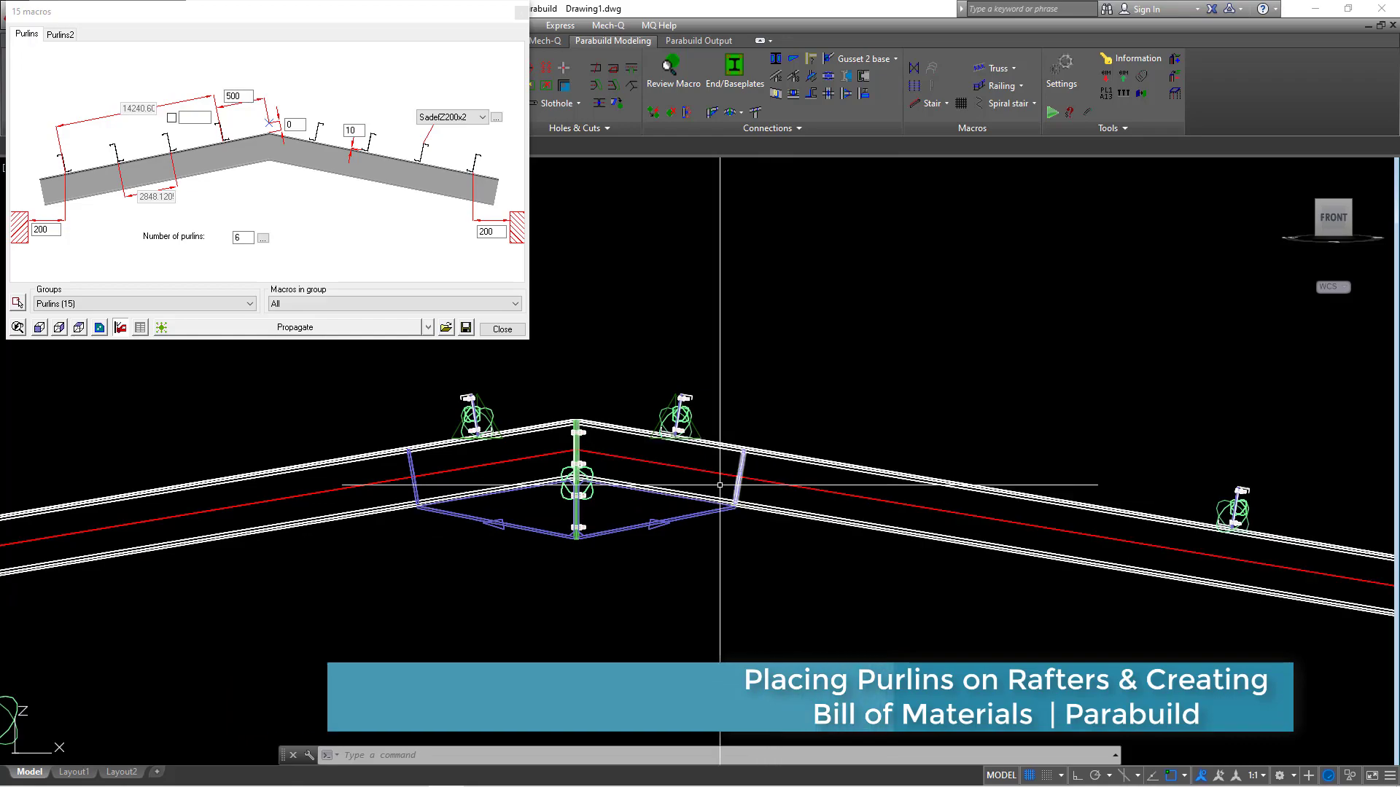
scroll(583, 438, up, 8)
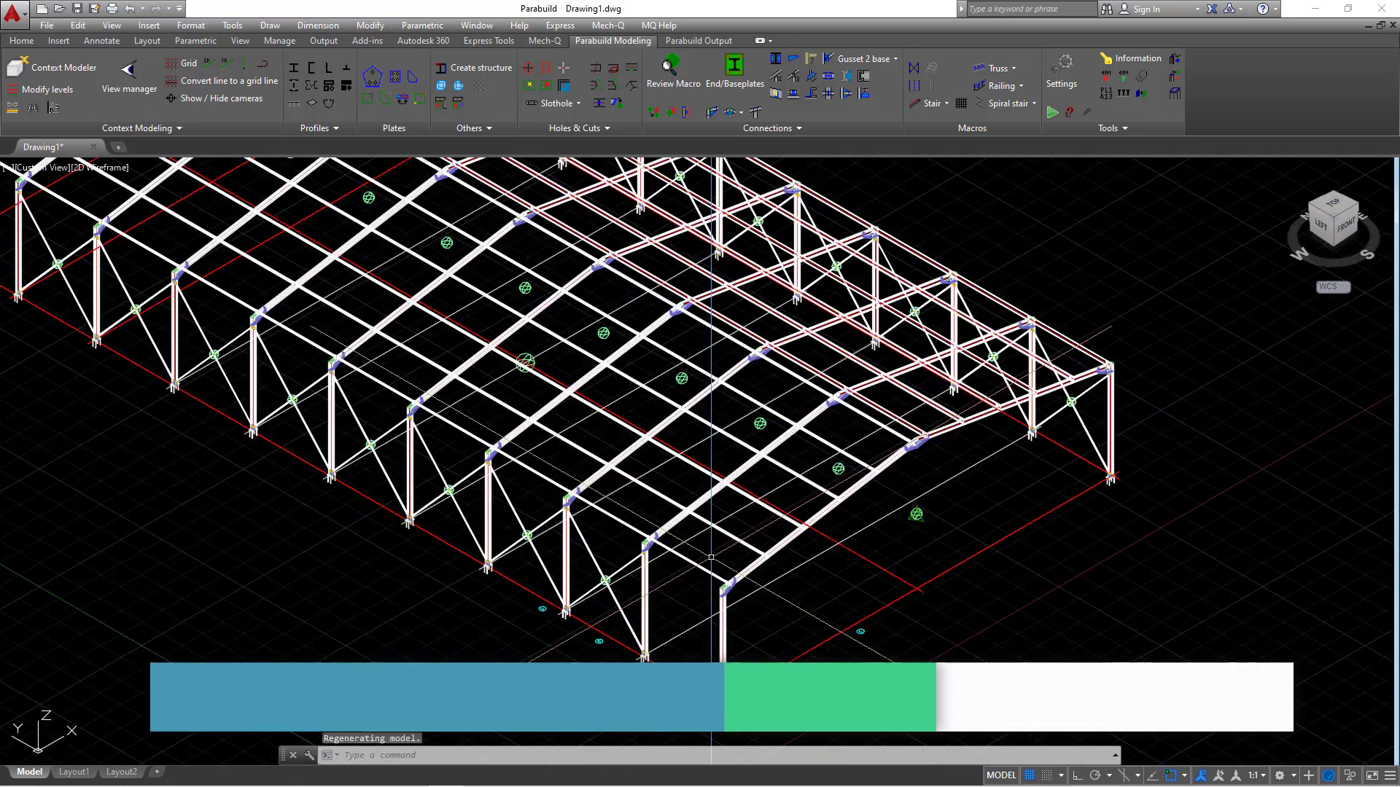
Set the model's visual style to Realistic
scroll(711, 556, up, 2)
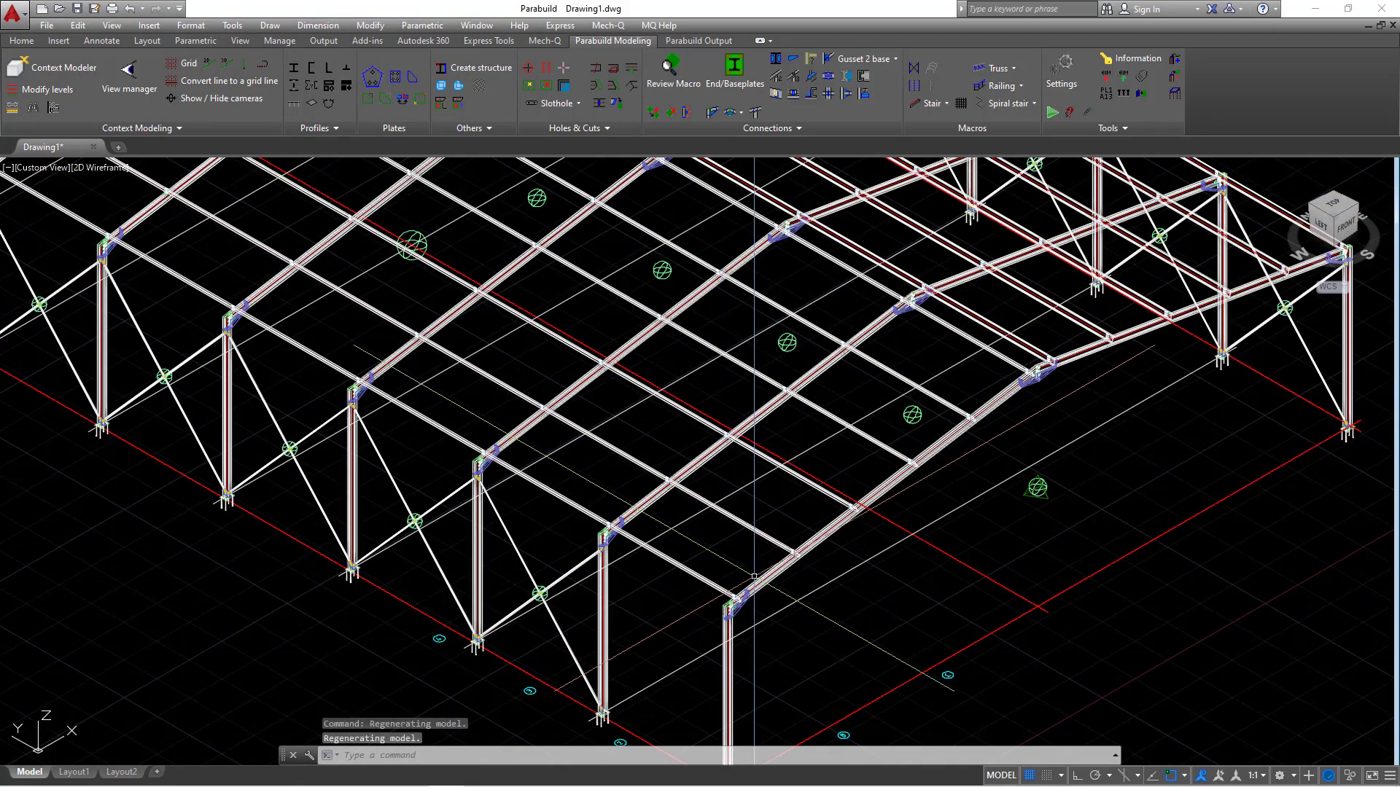
click(248, 45)
click(405, 58)
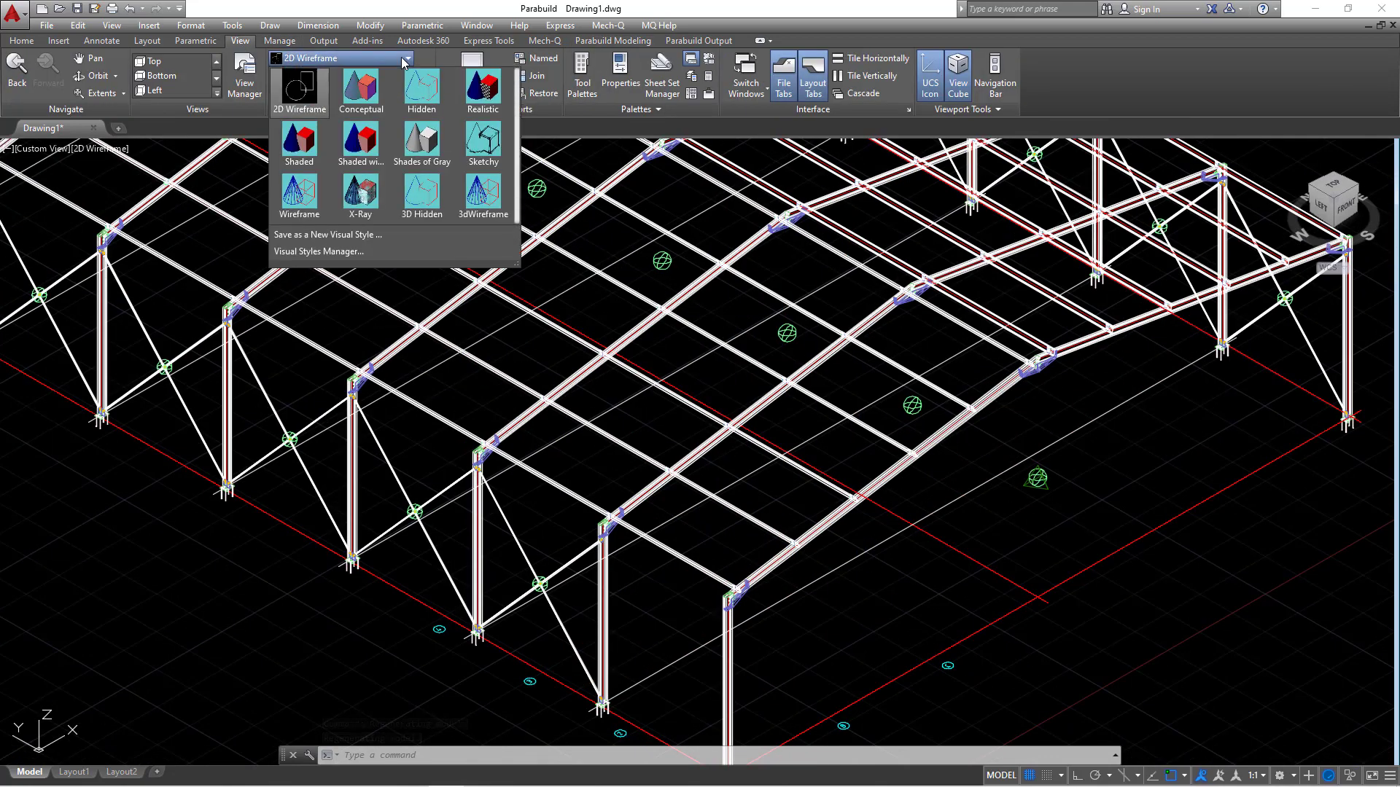
click(485, 102)
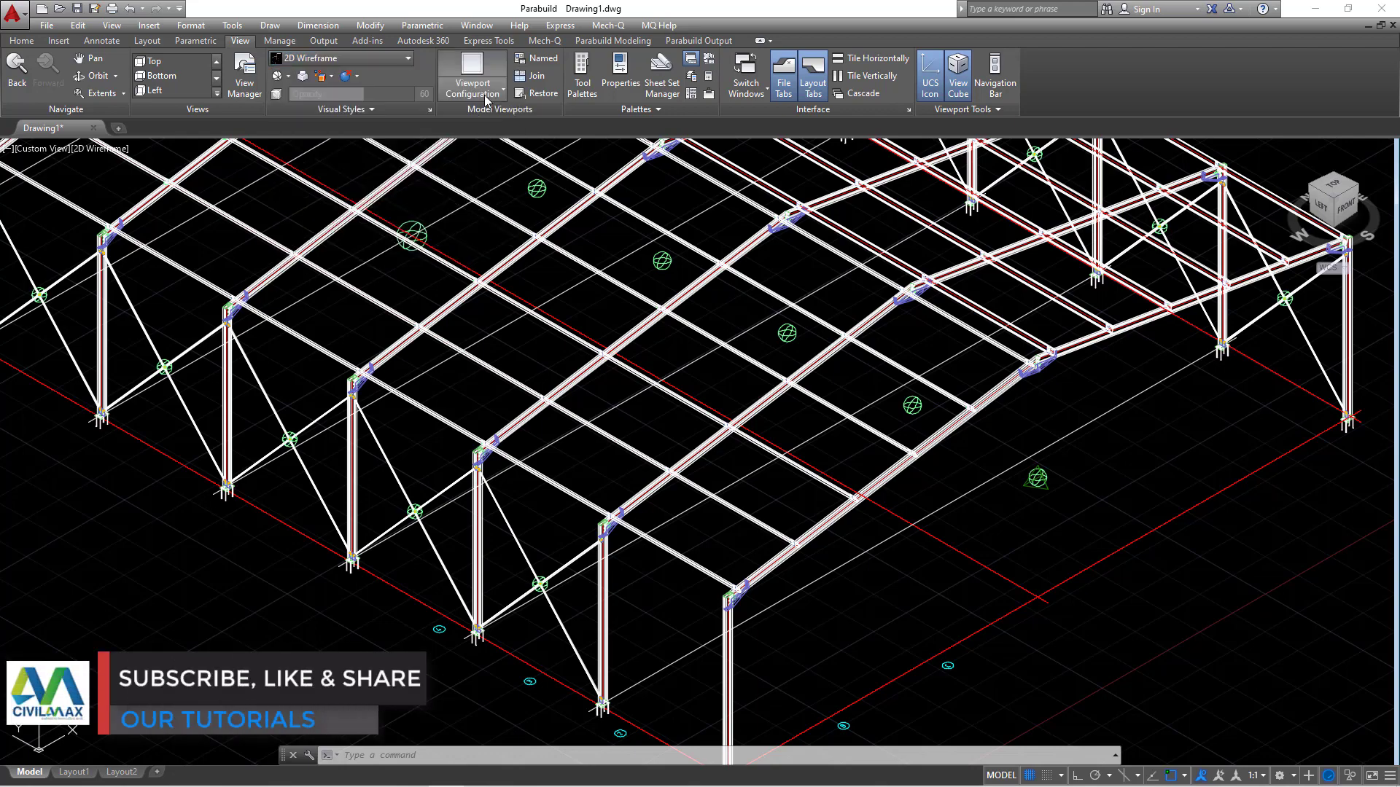
Examine the end frame's ridge connection and adjacent purlins in 3D using Constrained Orbit
scroll(965, 400, up, 10)
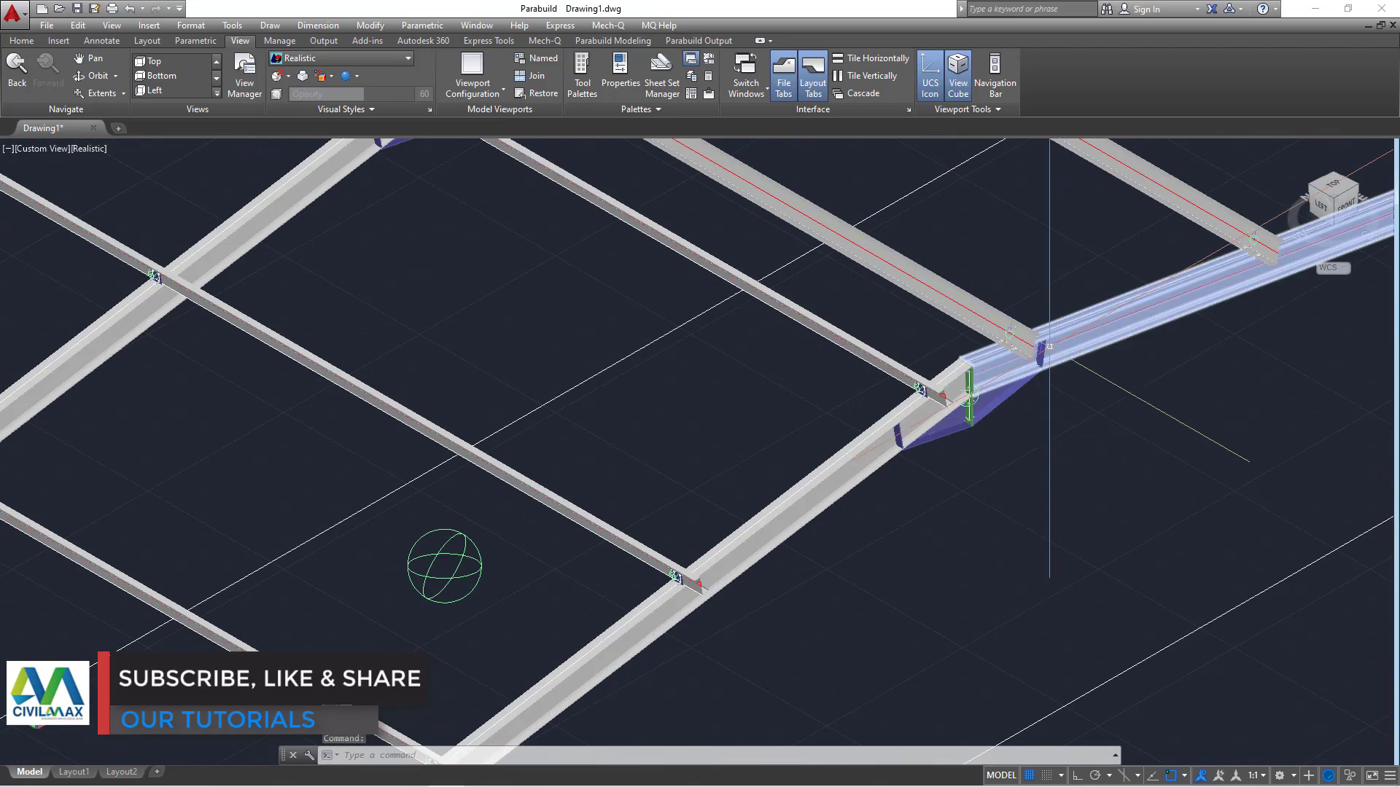
scroll(948, 397, up, 3)
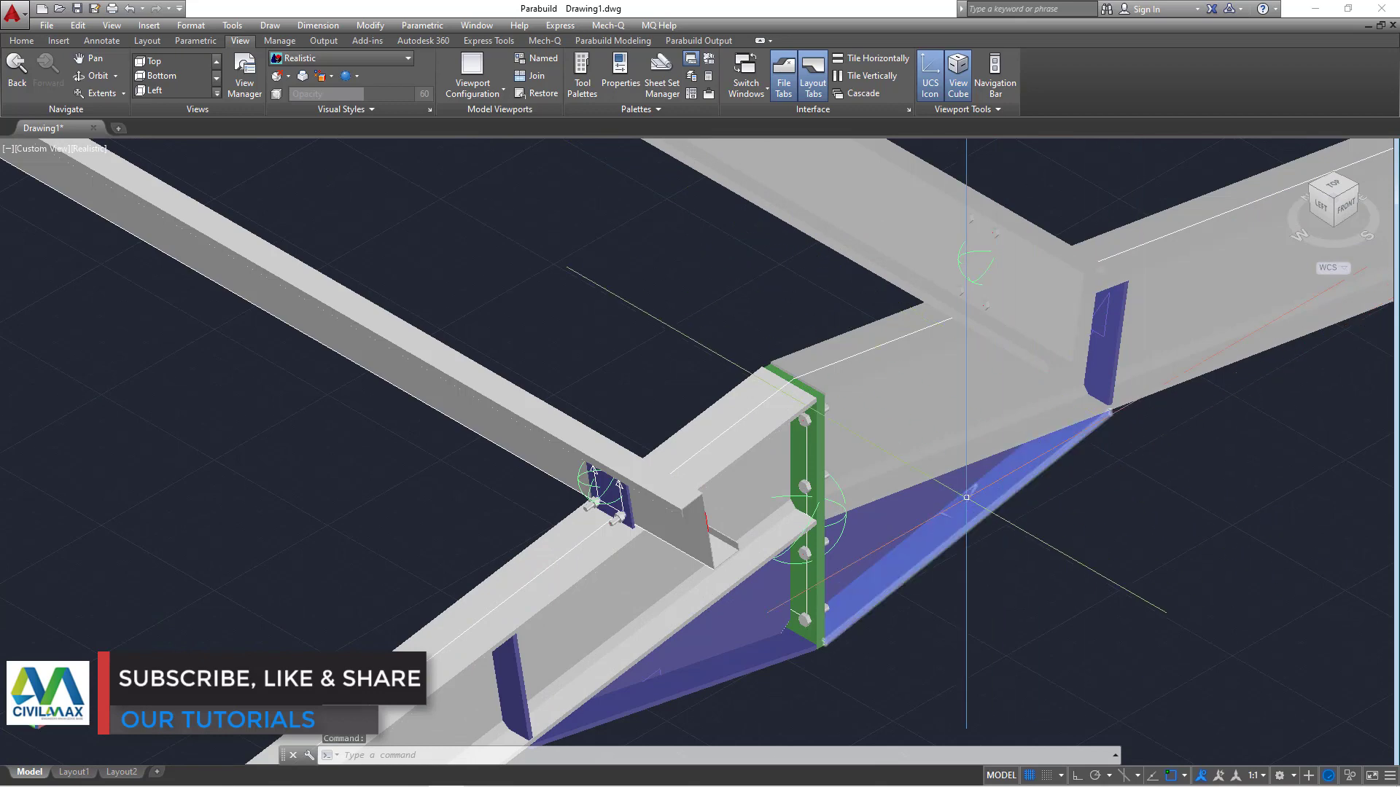
right_click(625, 309)
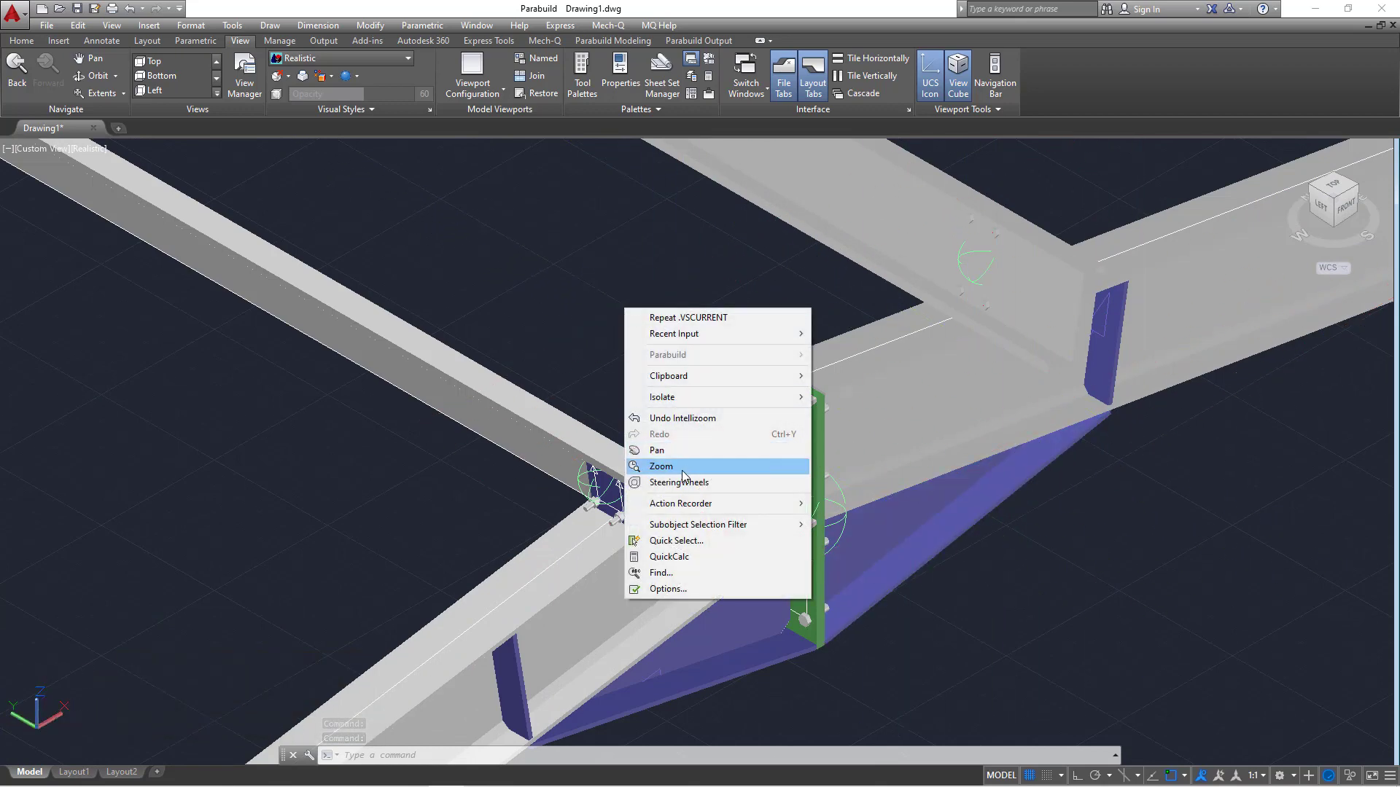
click(672, 466)
right_click(649, 297)
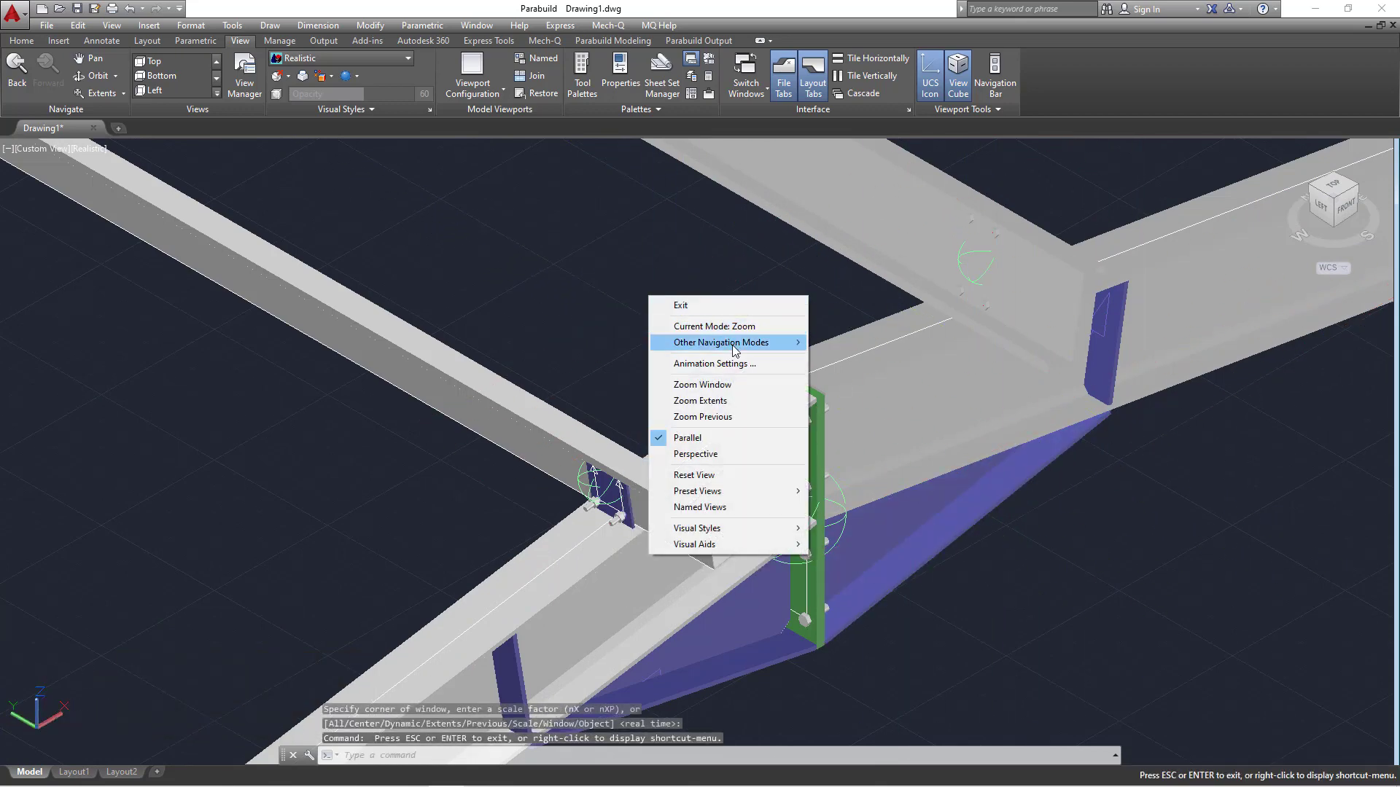
mouse_move(734, 349)
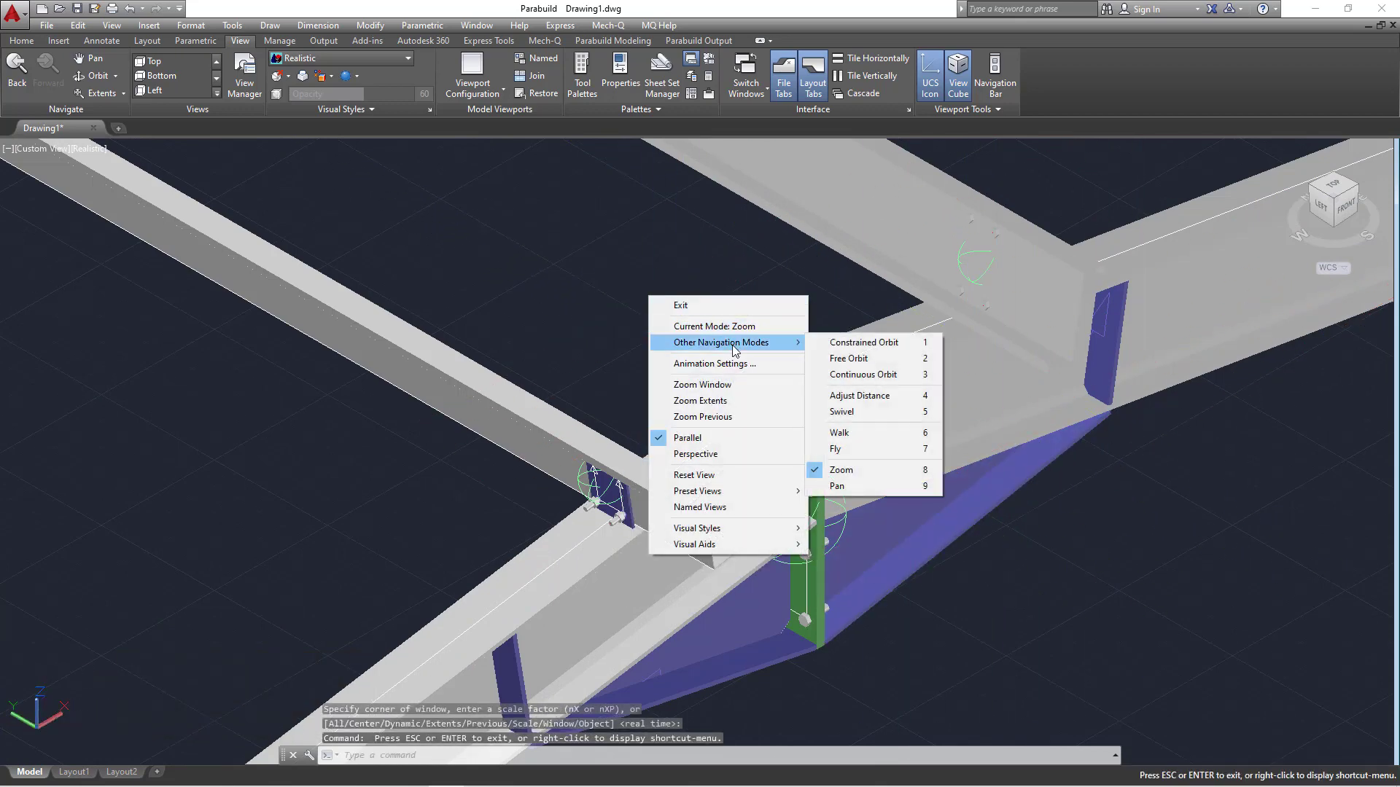
click(866, 343)
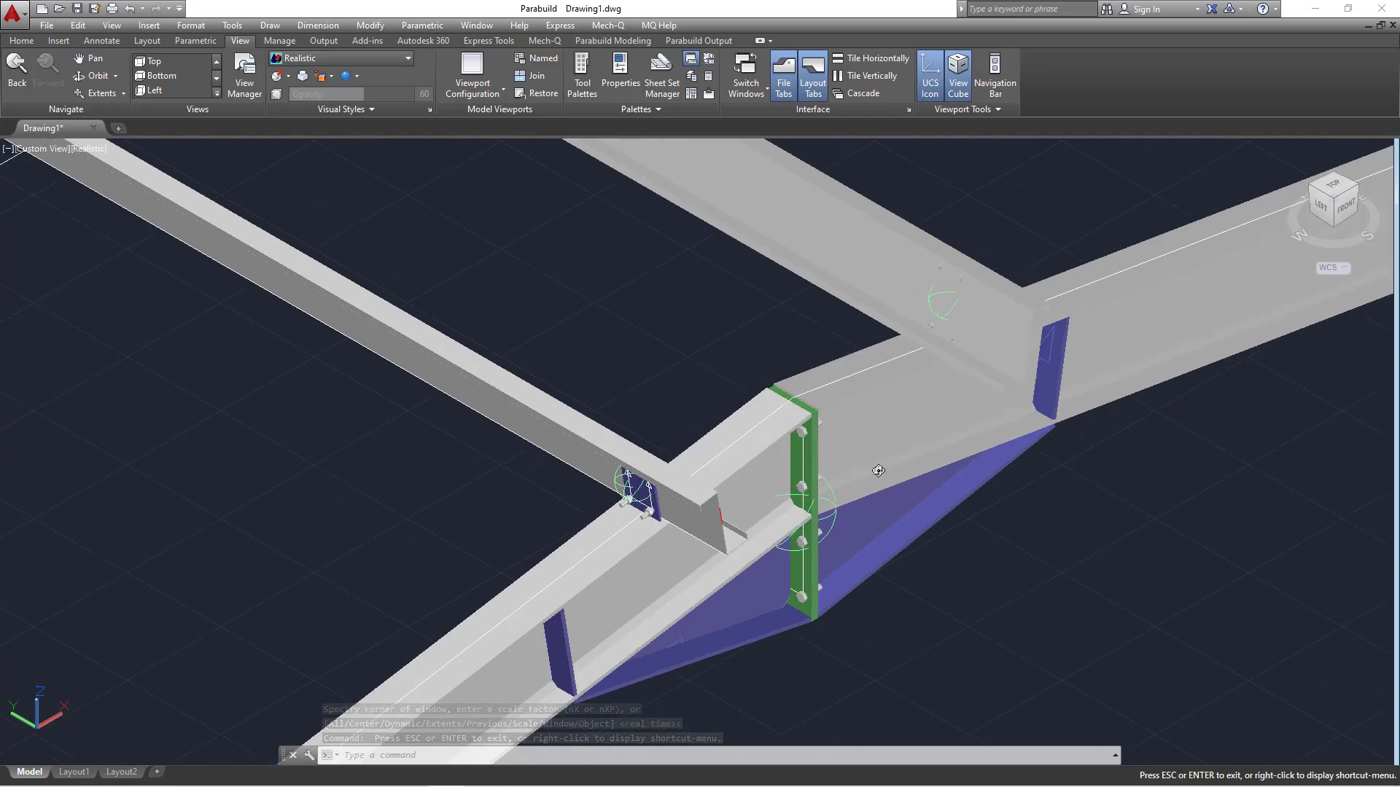
drag(788, 489, 985, 458)
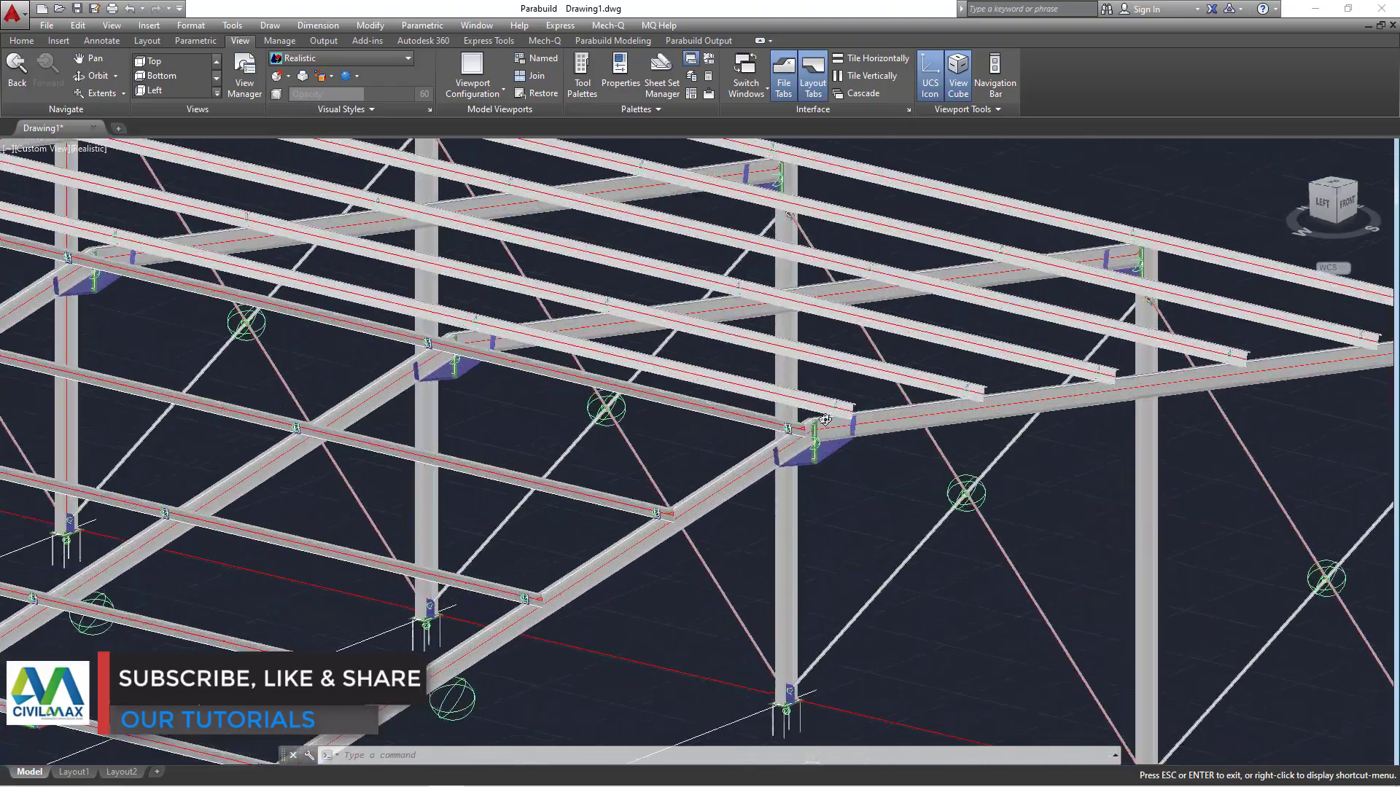
drag(825, 420, 582, 440)
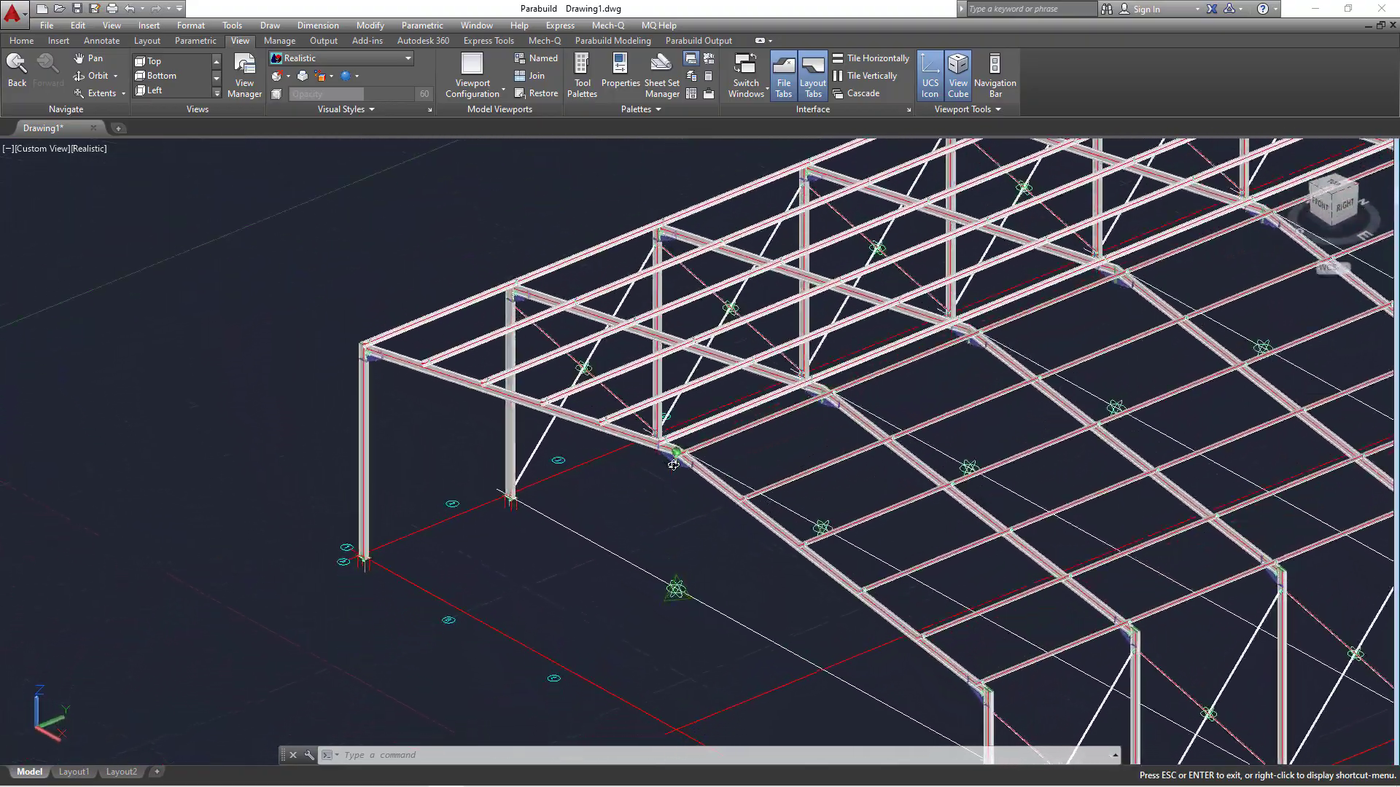
Inspect the bolted ridge joint and the purlin plates on both roof slopes from several angles, then leave orbit mode
scroll(671, 443, up, 10)
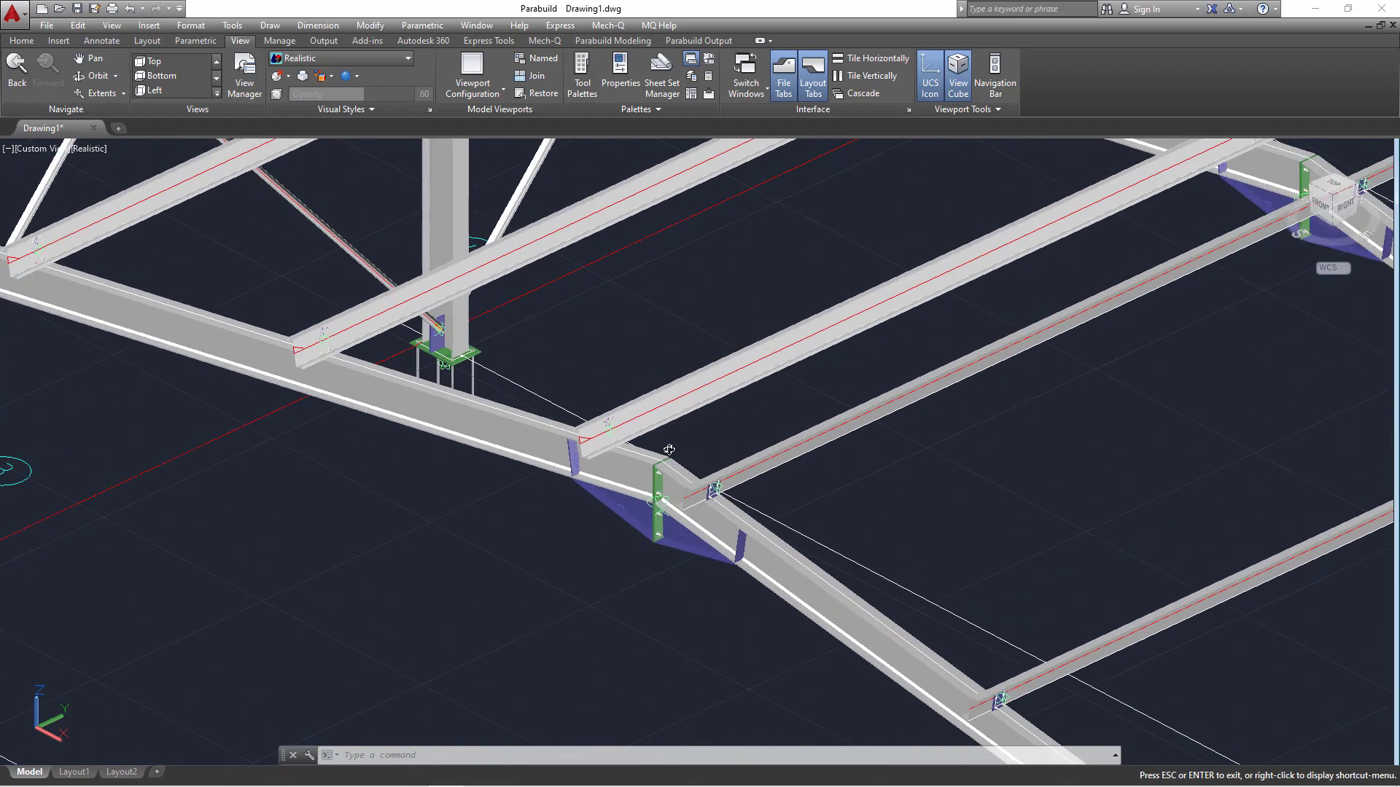
scroll(662, 450, down, 8)
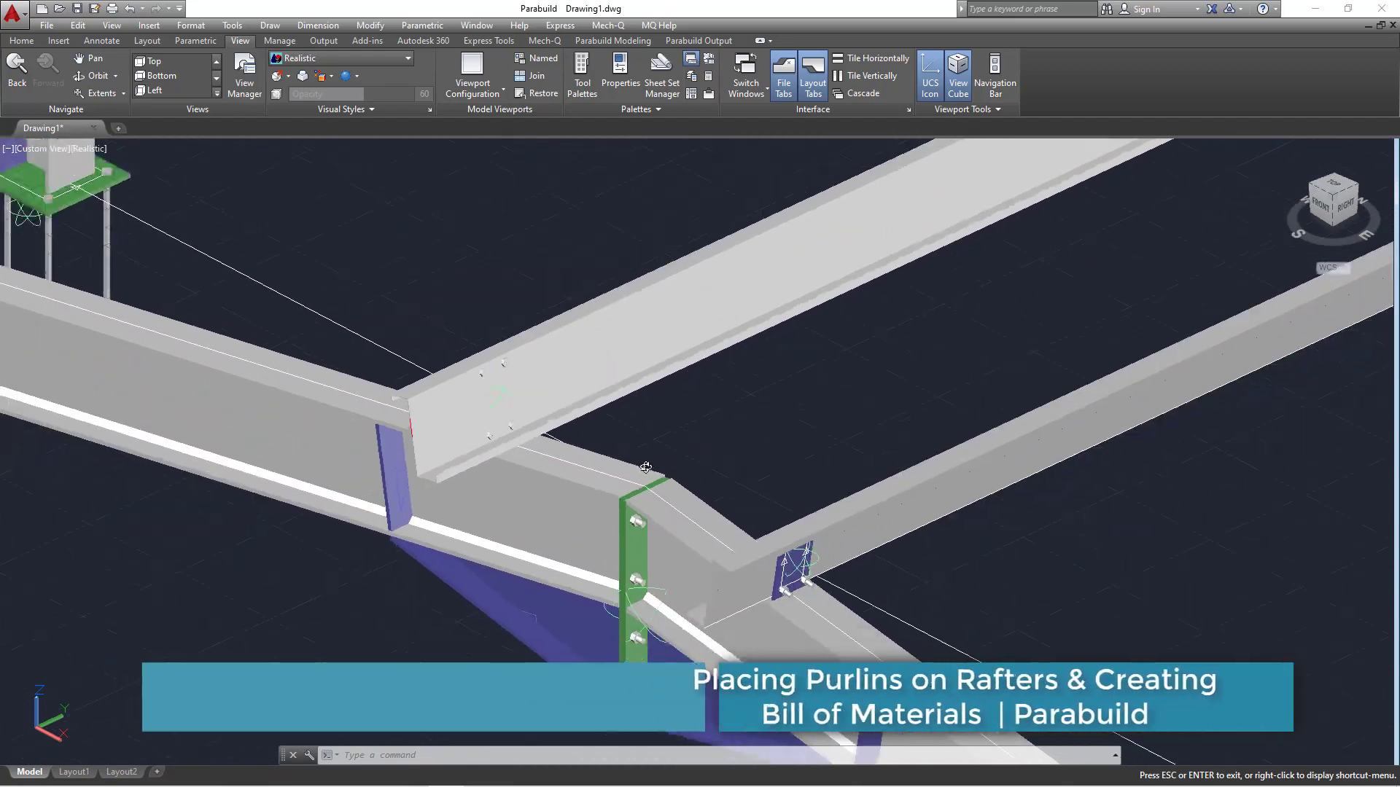
shift+middle_drag(664, 479, 704, 403)
scroll(875, 527, up, 10)
scroll(776, 531, up, 10)
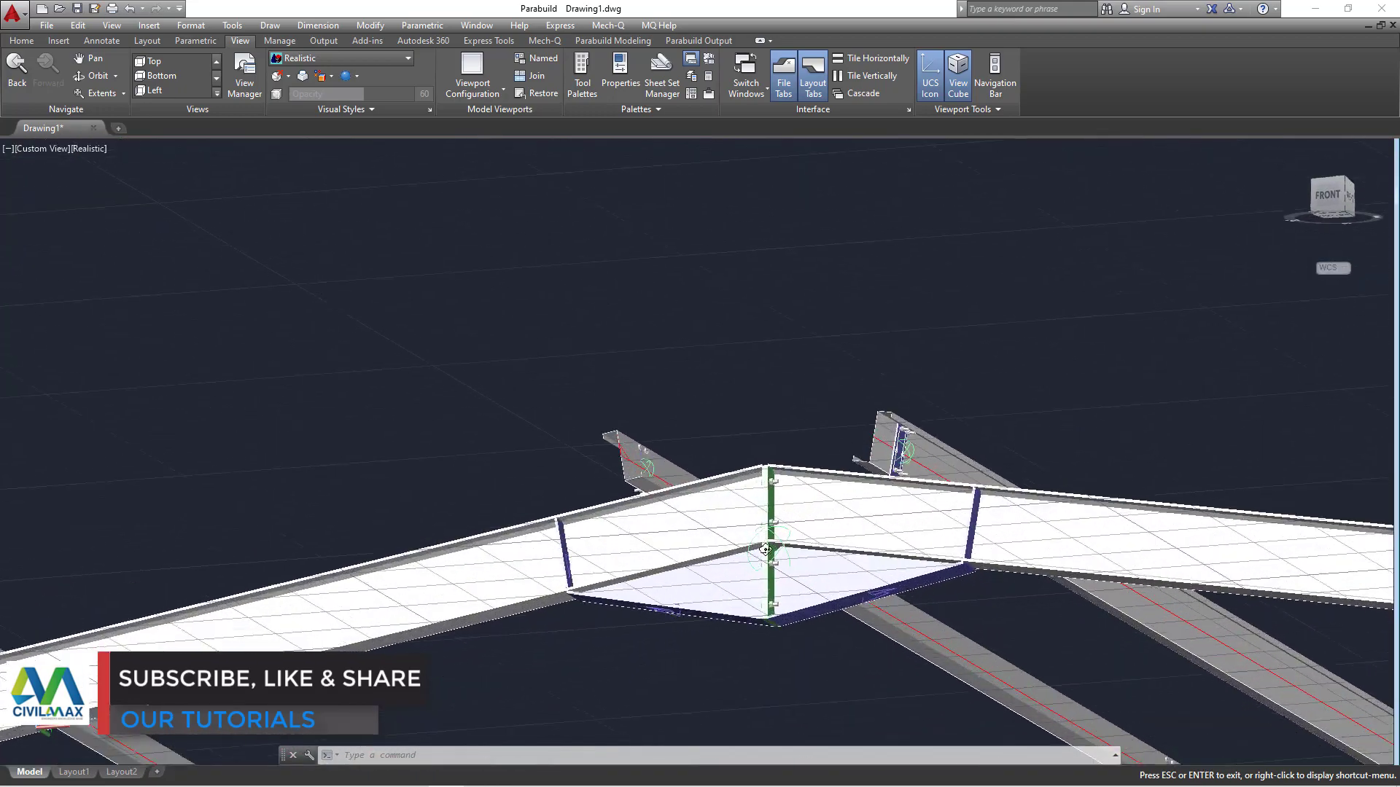
scroll(775, 531, down, 6)
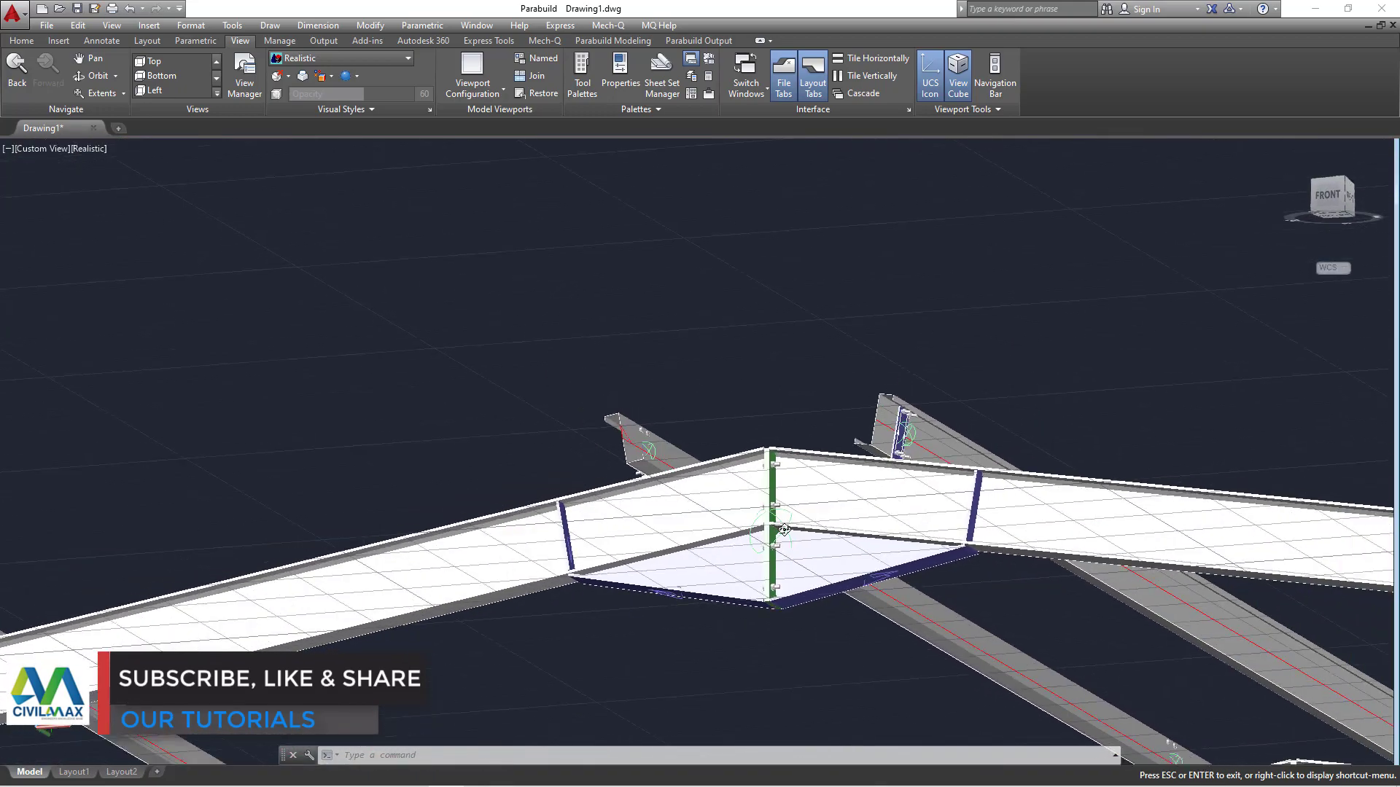
shift+middle_drag(776, 532, 934, 639)
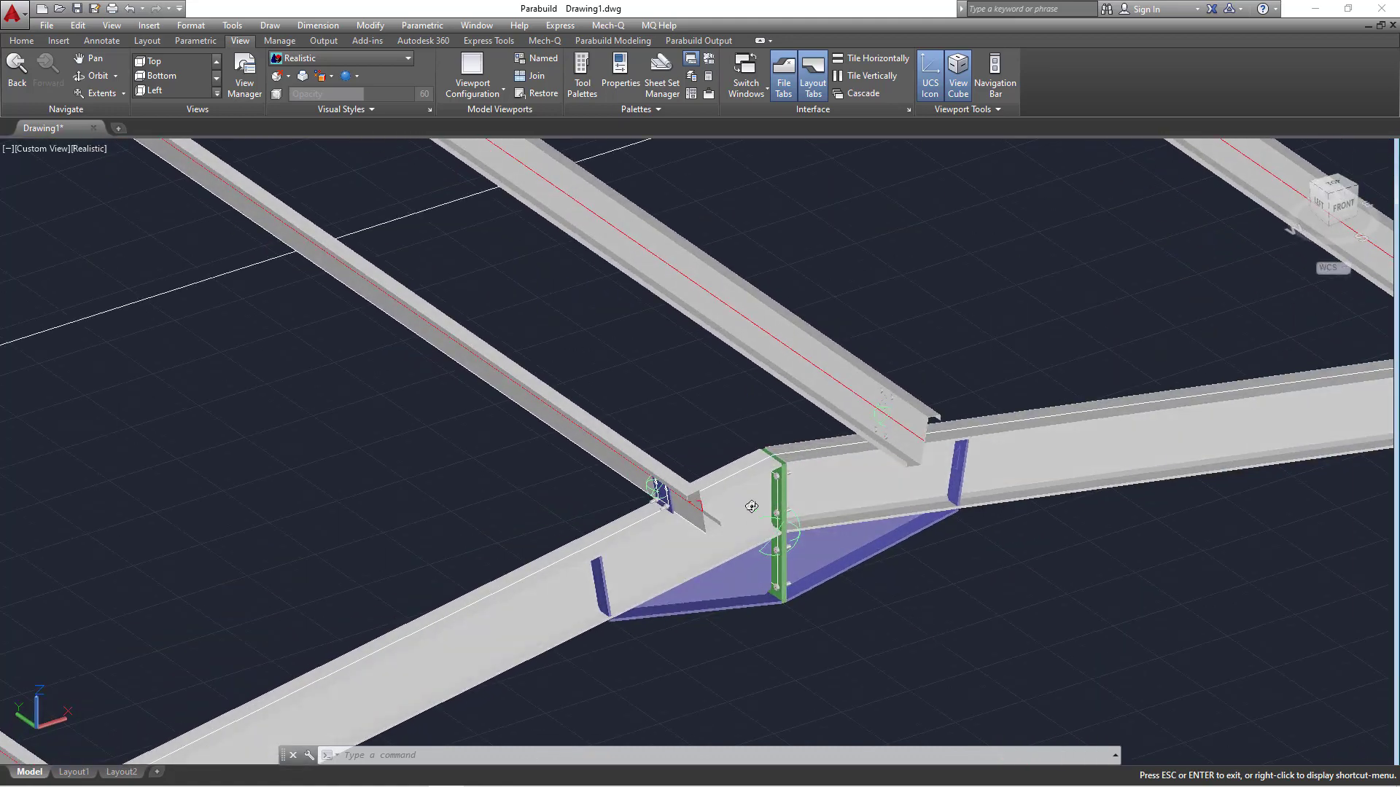
scroll(752, 506, down, 2)
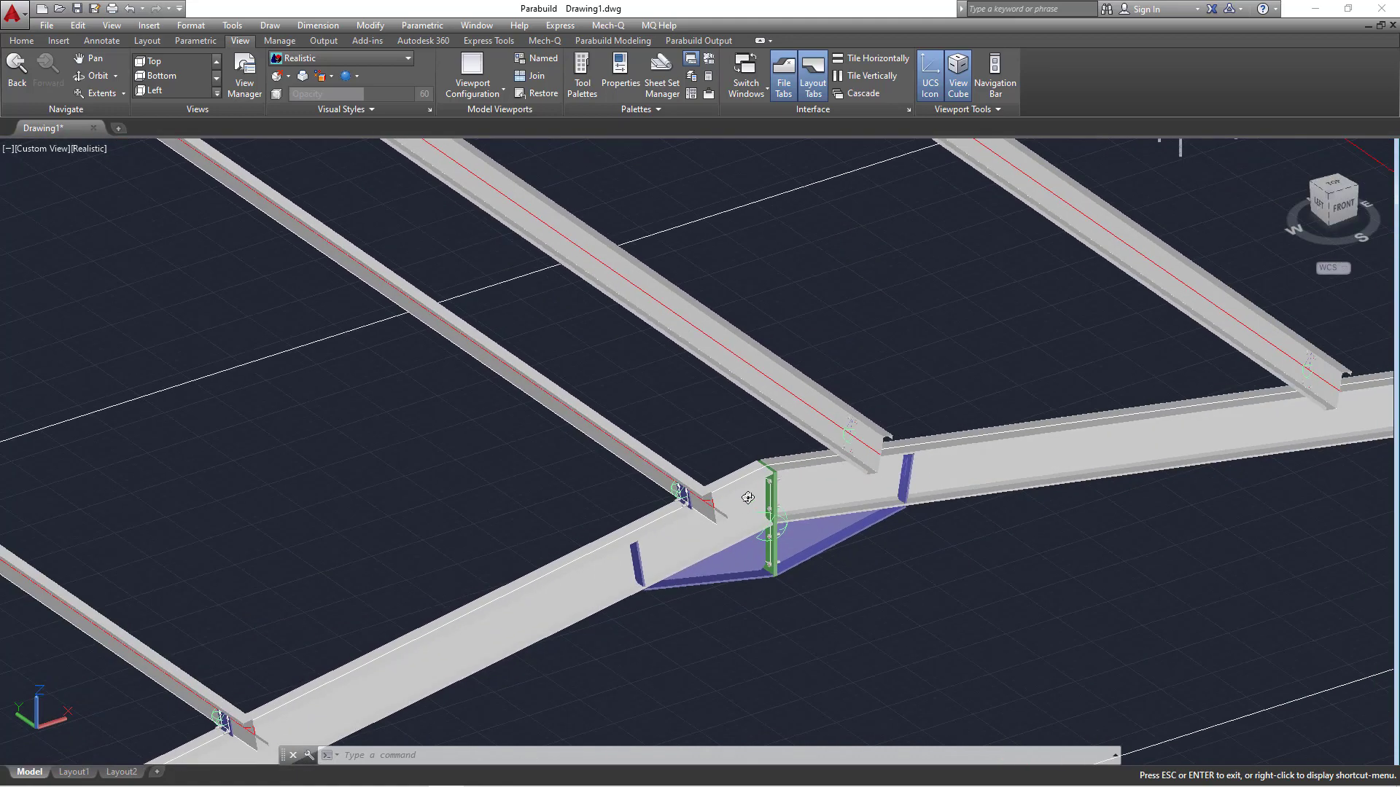
right_click(860, 249)
click(907, 375)
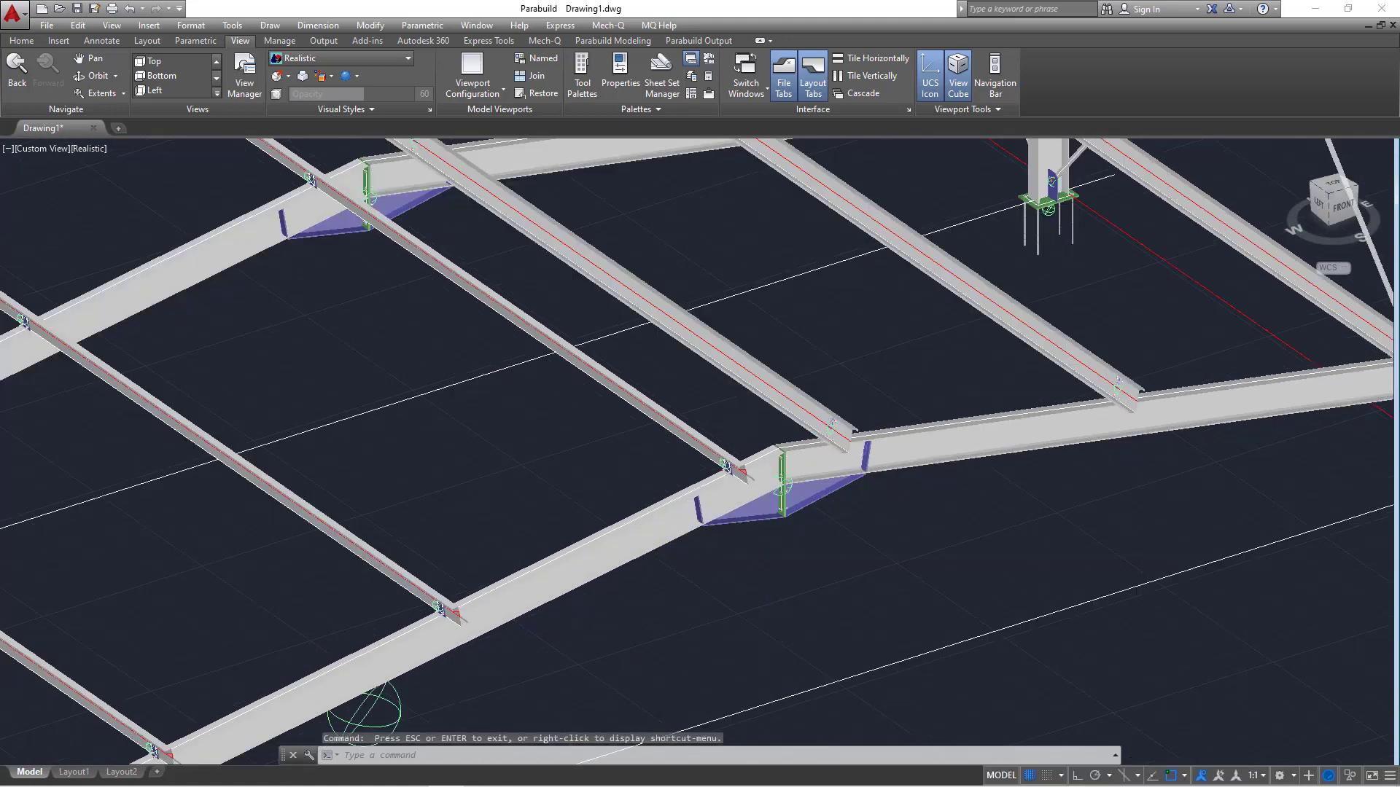
Review the complete portal-frame building with its purlins and the end frame's ridge area
scroll(776, 438, up, 2)
scroll(776, 437, up, 3)
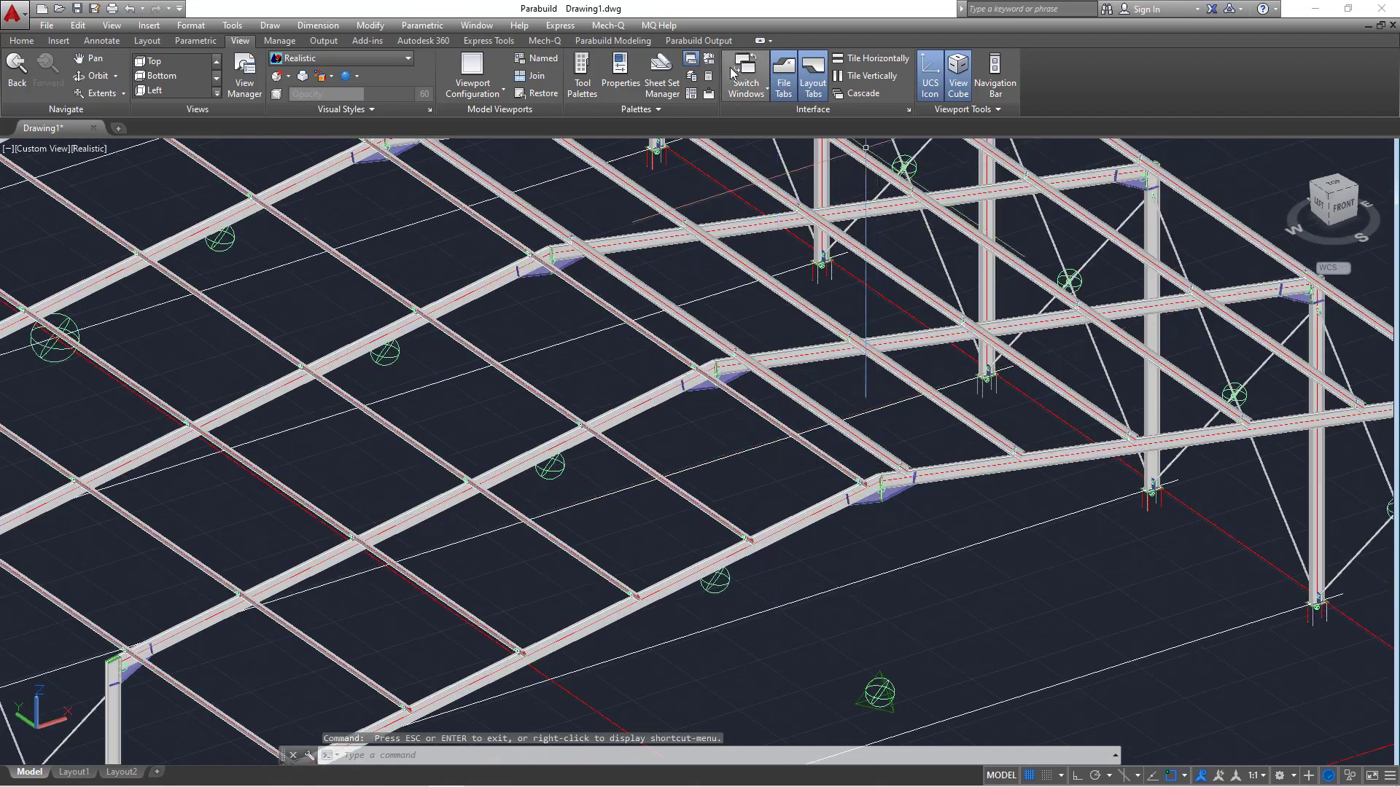
click(613, 40)
scroll(813, 514, down, 5)
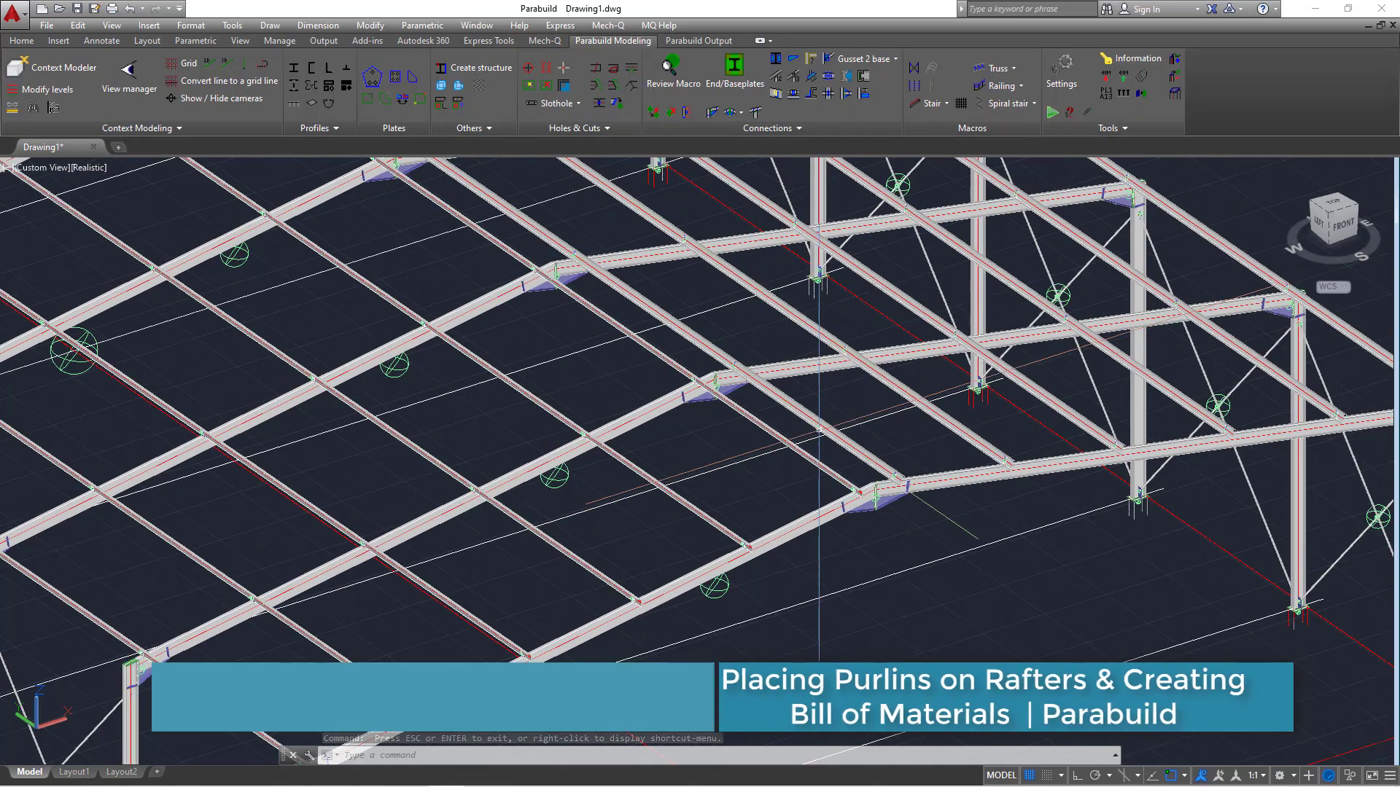
scroll(813, 514, up, 3)
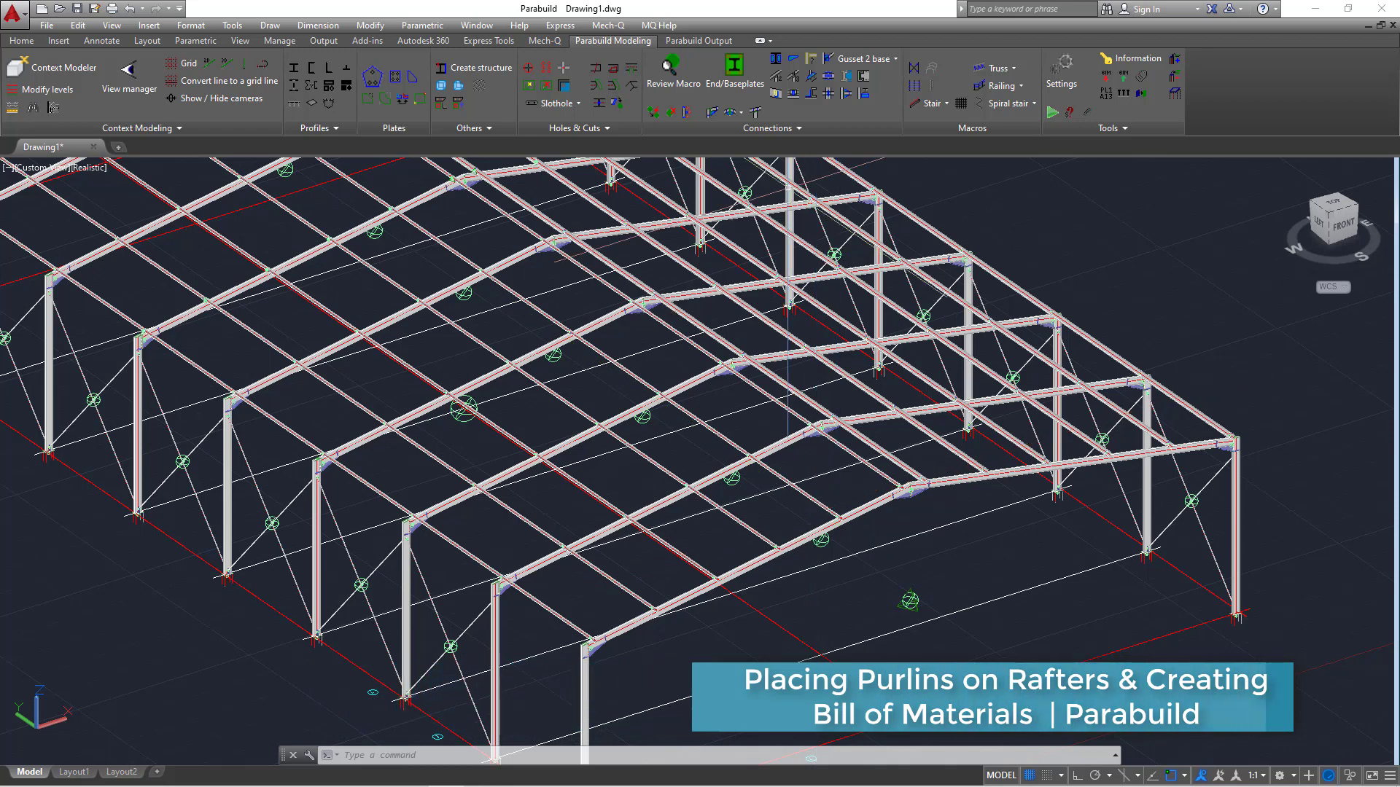
click(697, 42)
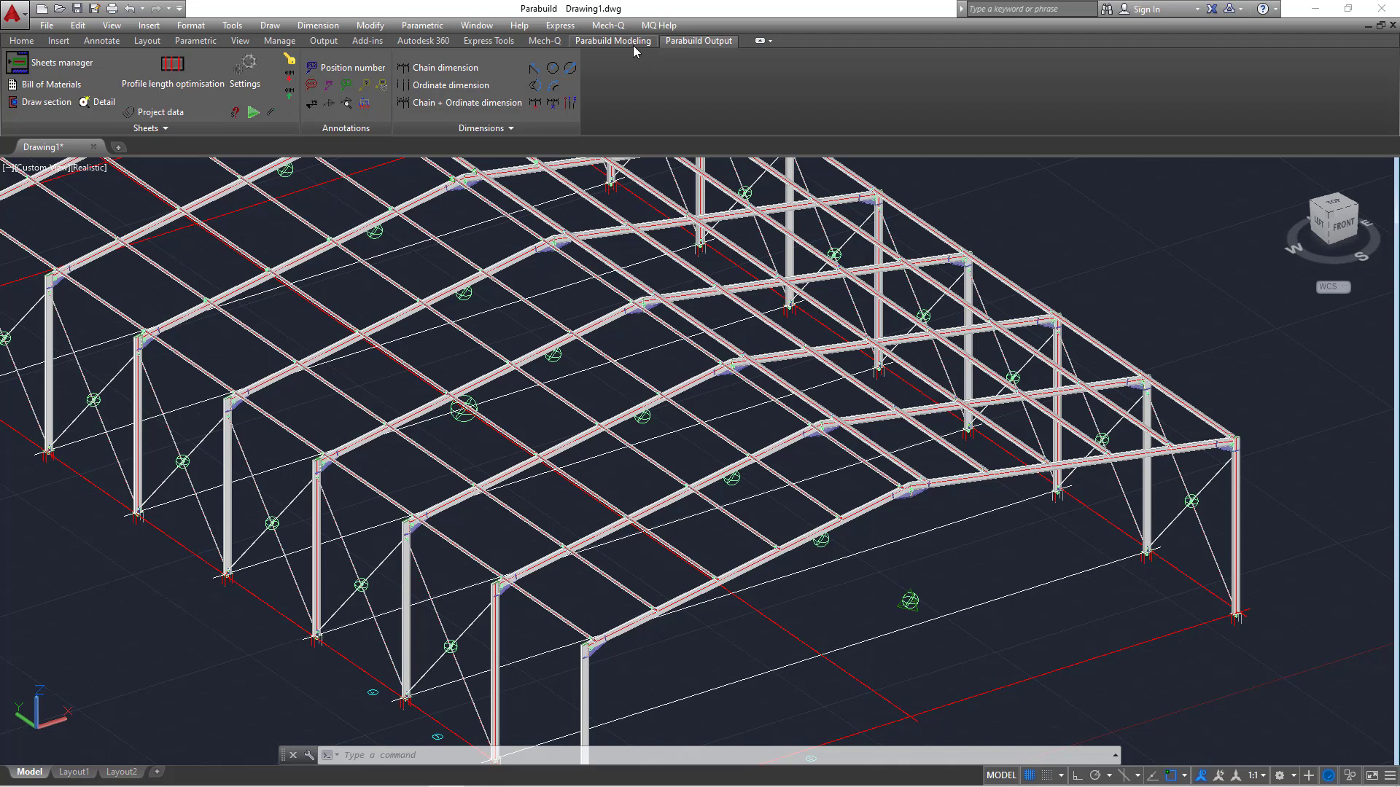
click(612, 42)
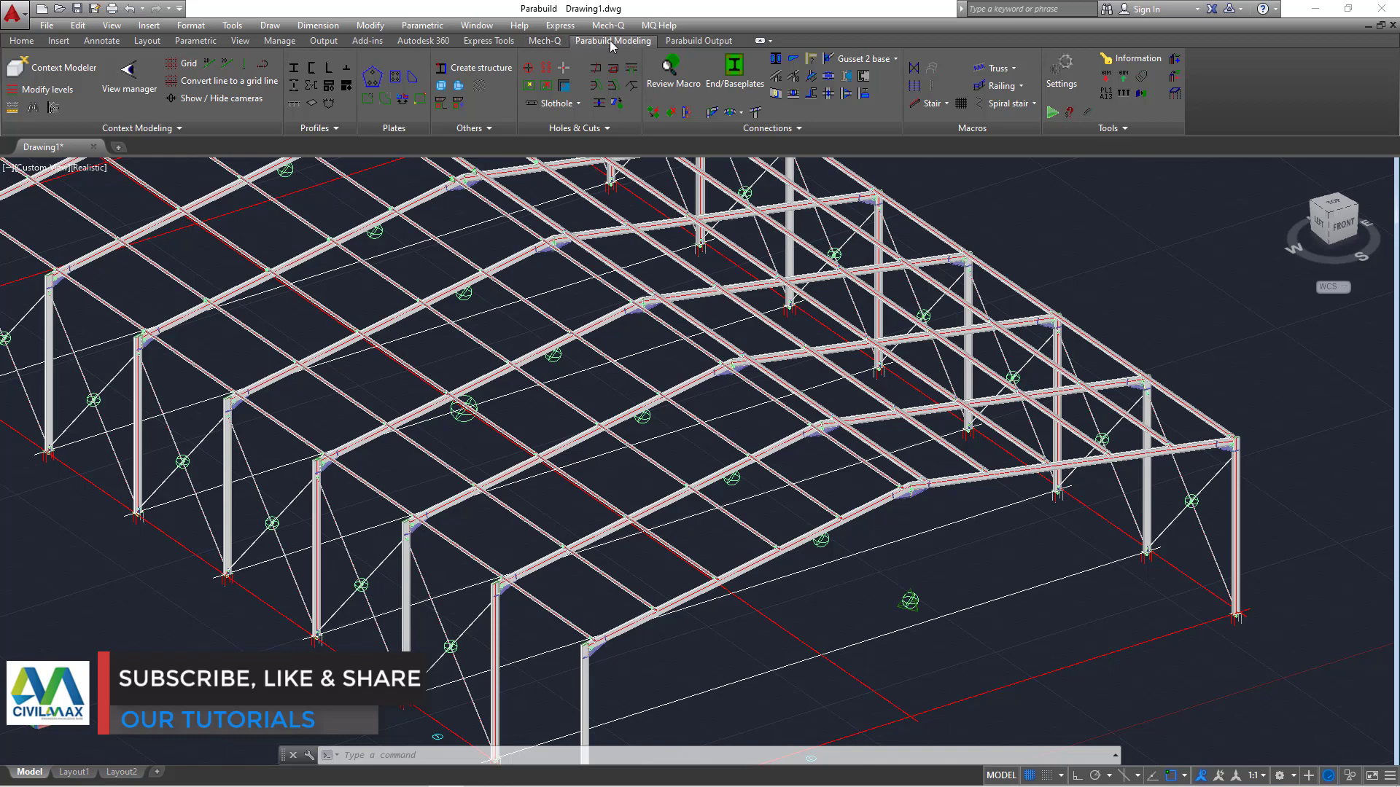
scroll(874, 489, down, 5)
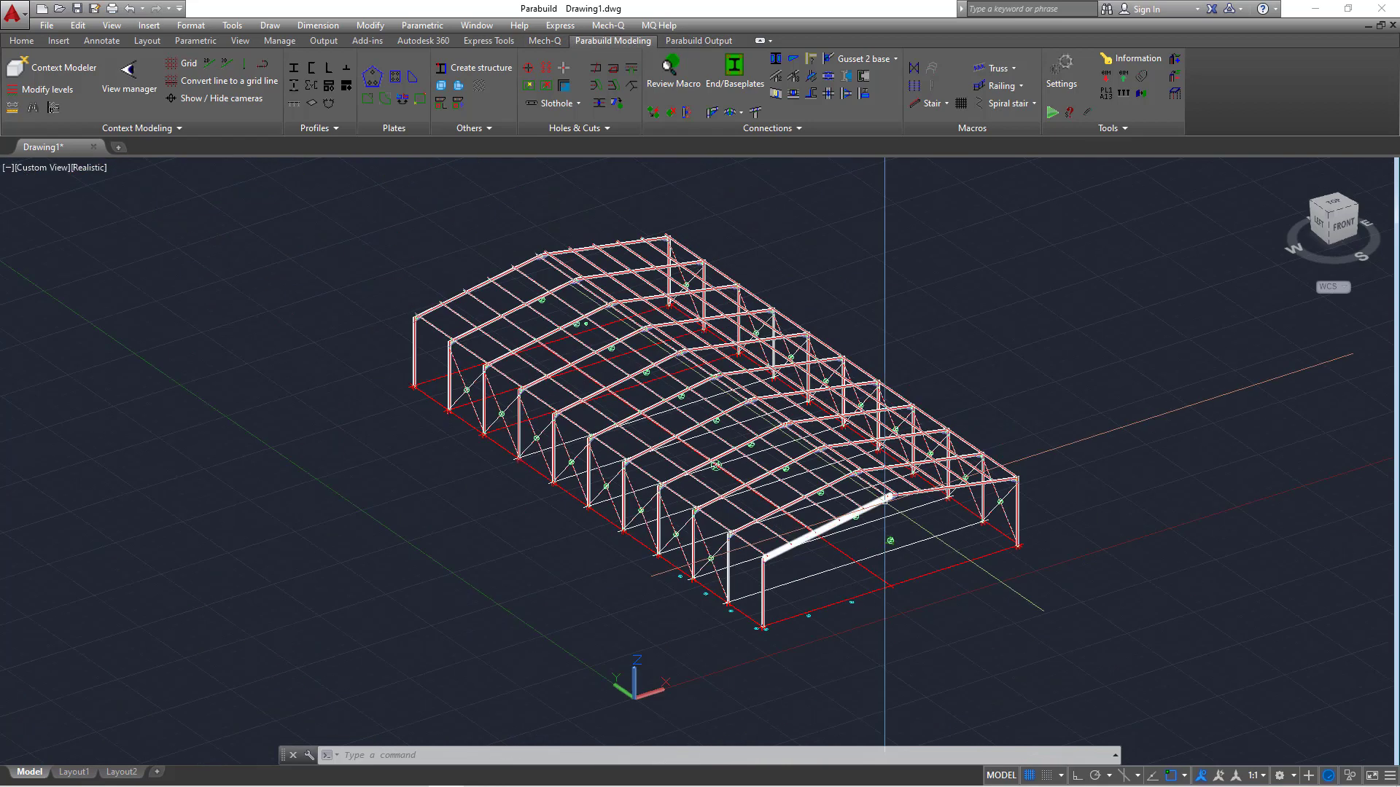
scroll(890, 532, up, 8)
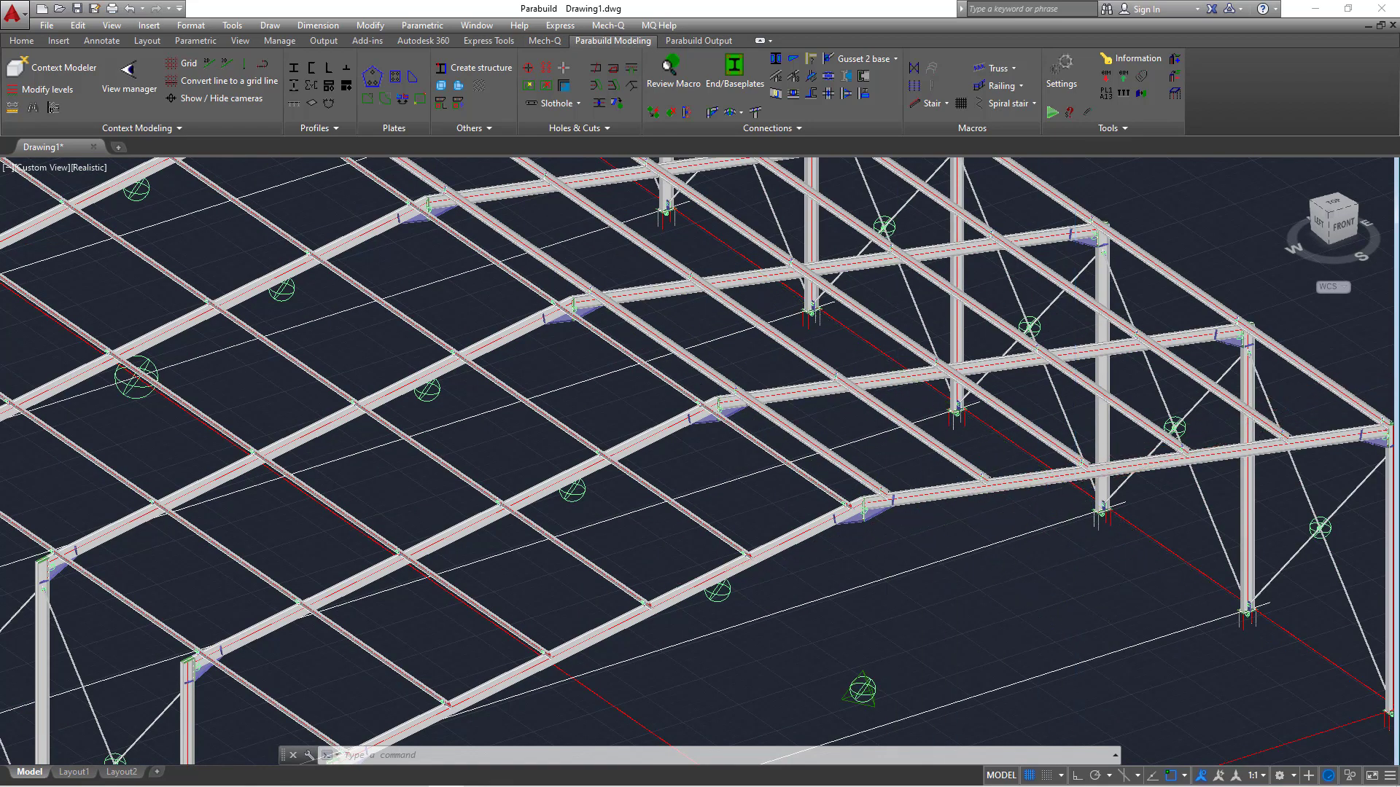
scroll(890, 474, up, 5)
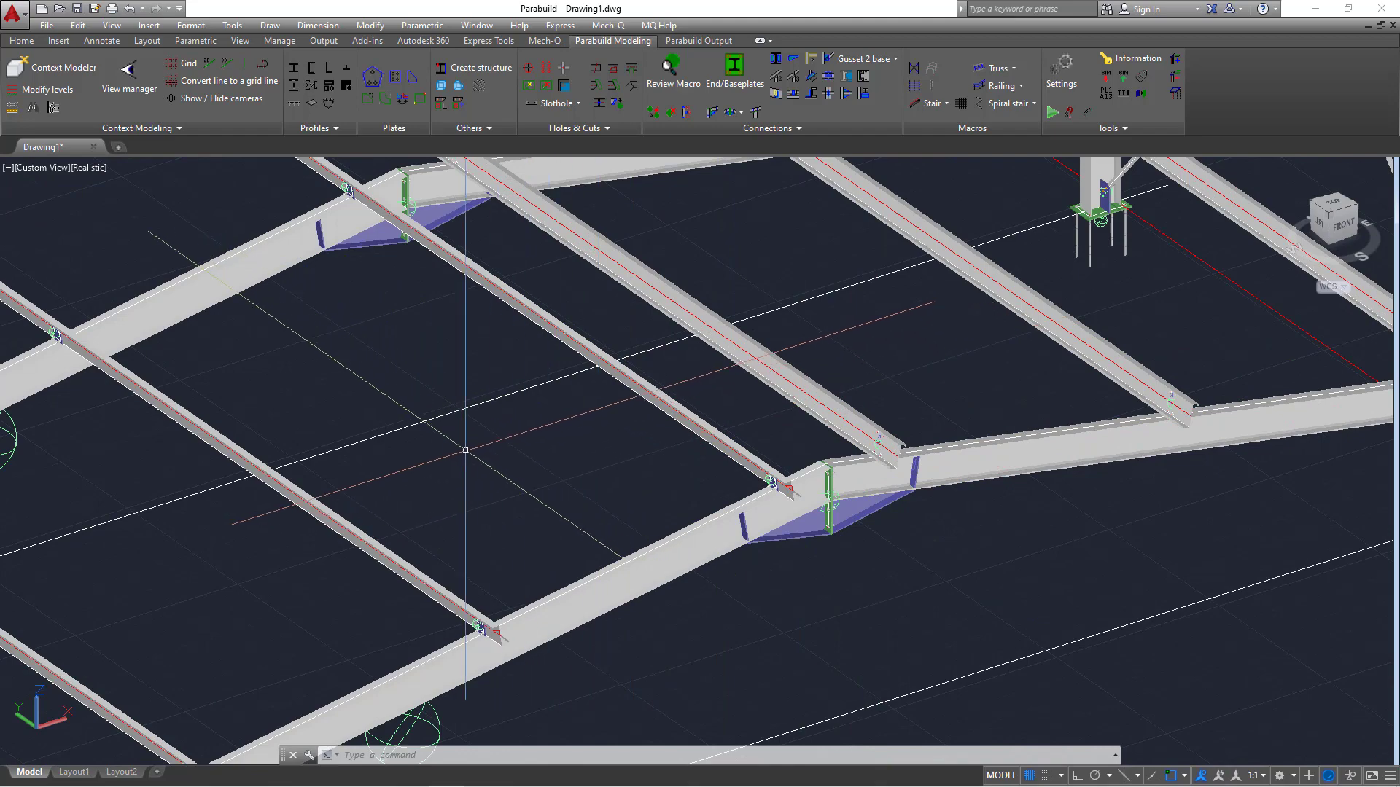
scroll(464, 448, down, 5)
scroll(612, 456, up, 5)
scroll(612, 456, up, 3)
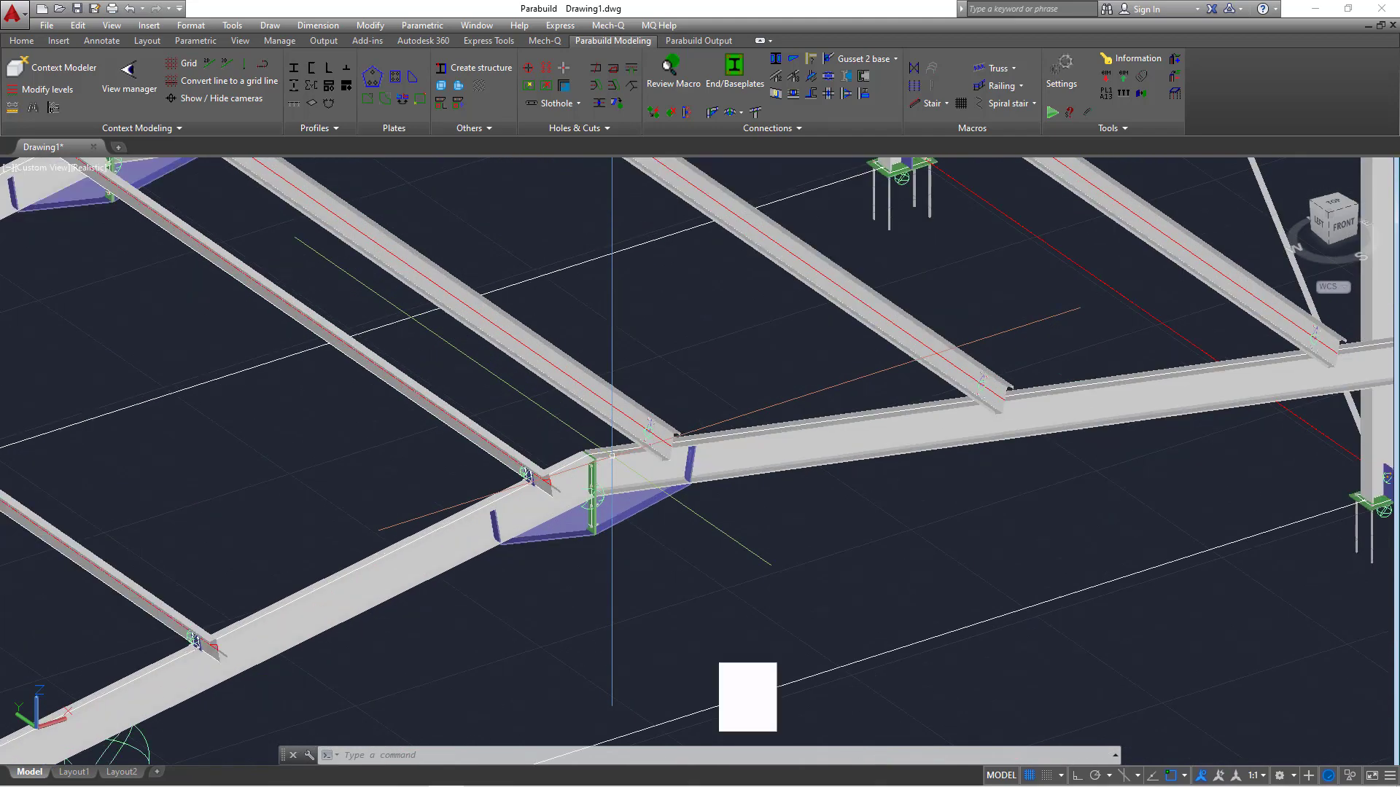
Start the Bill of Materials for the model, continuing without locking the revision
click(707, 42)
scroll(676, 484, down, 5)
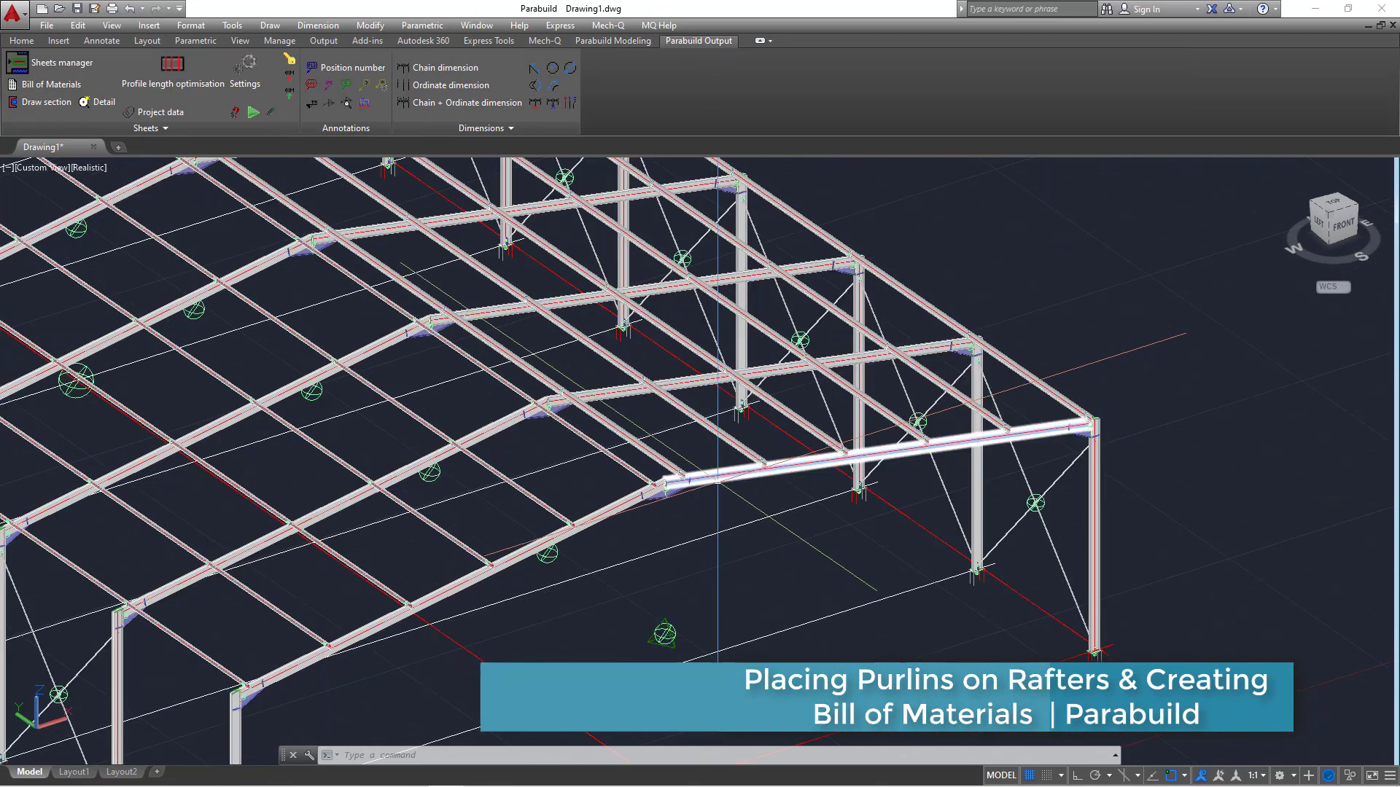
click(51, 86)
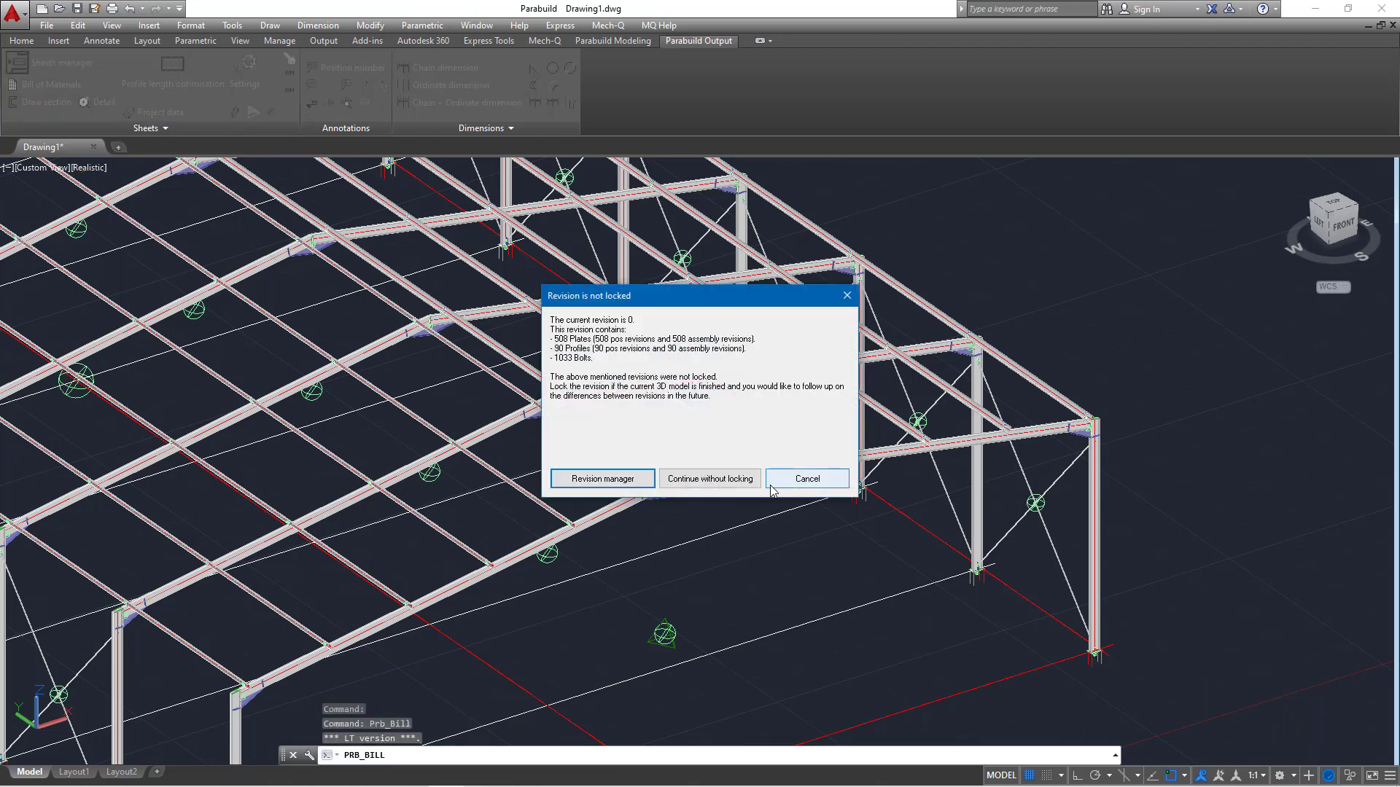
click(711, 479)
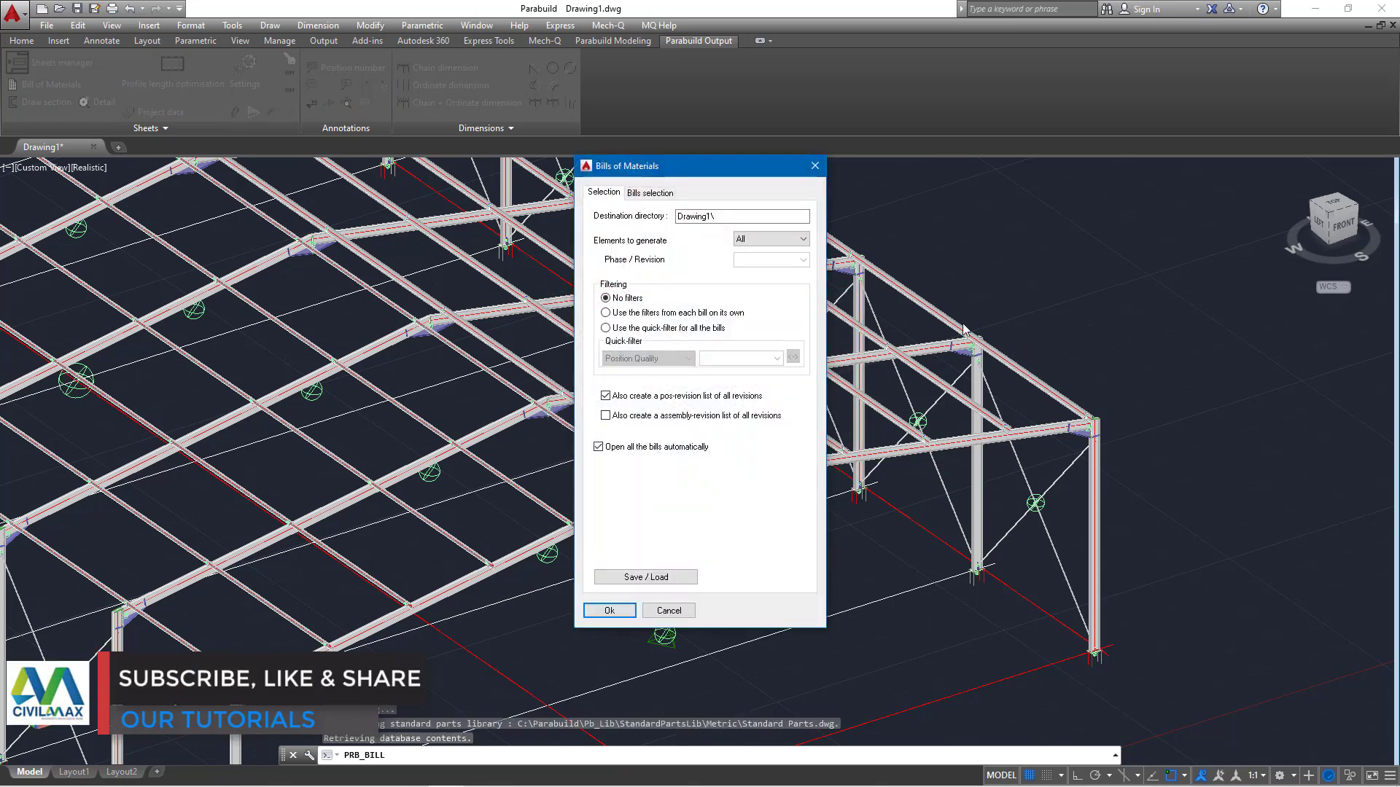
Generate the bills for all elements without filters into the Drawing1 directory, allowing existing files to be overwritten
click(606, 611)
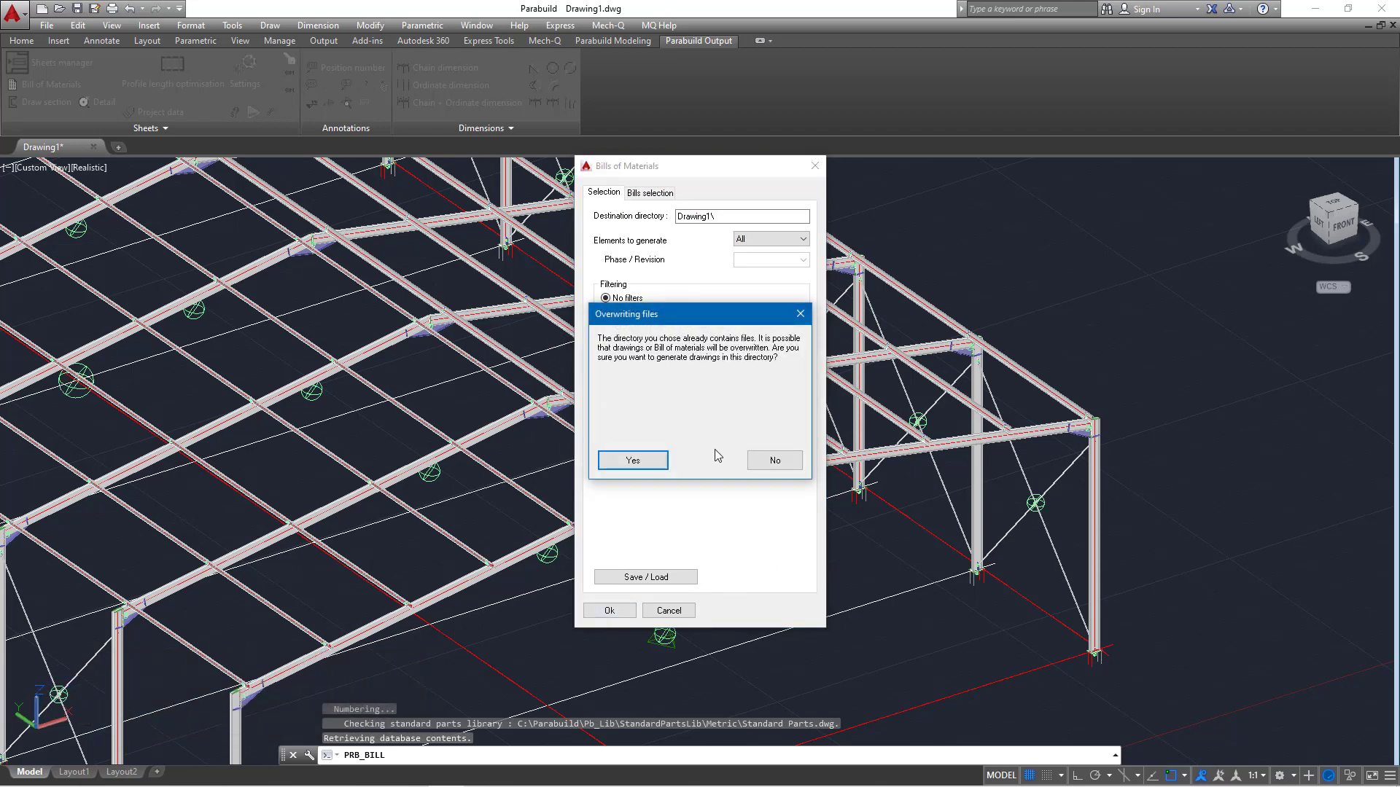
click(633, 461)
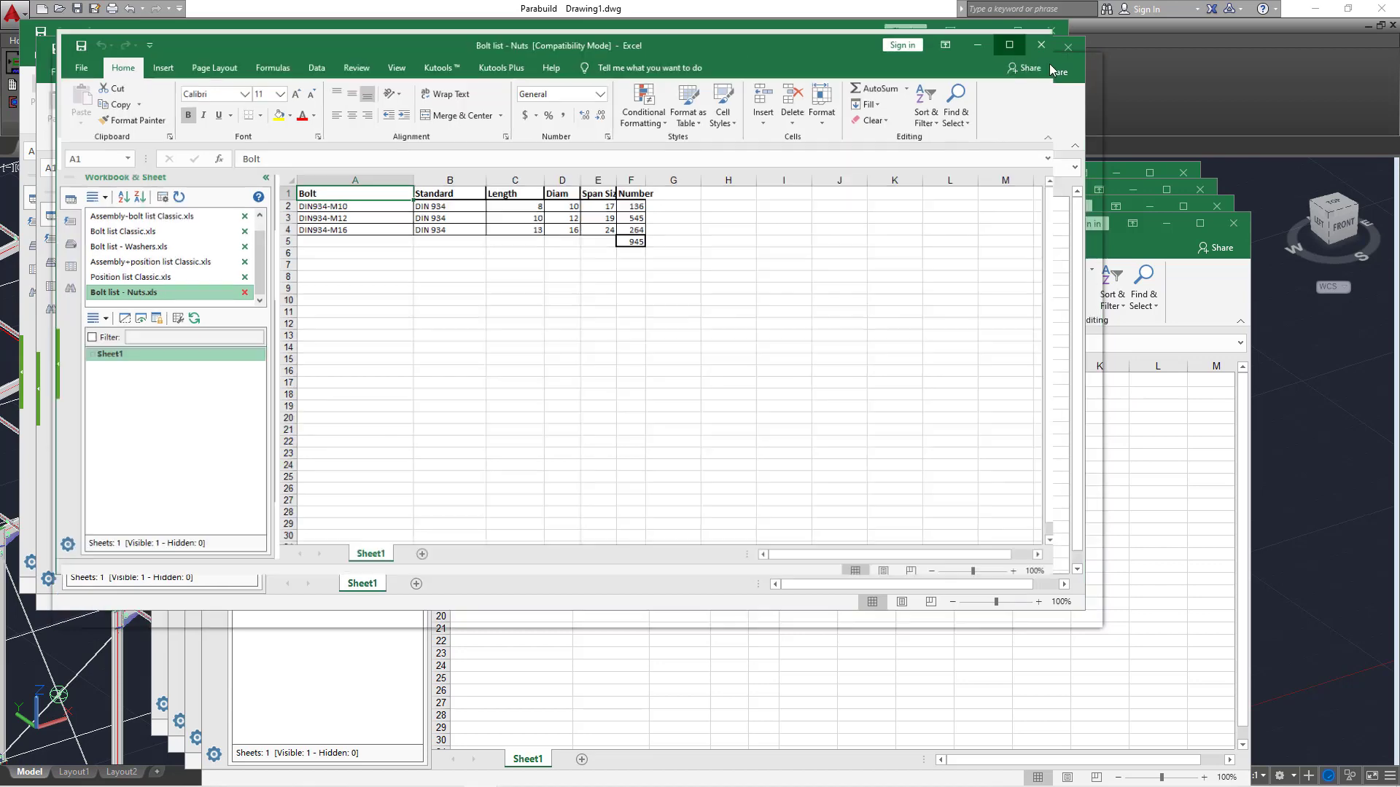
Review the generated Bolt list - Nuts, Position list Classic and Assembly+position list Classic workbooks in Excel, minimizing each one
click(1051, 64)
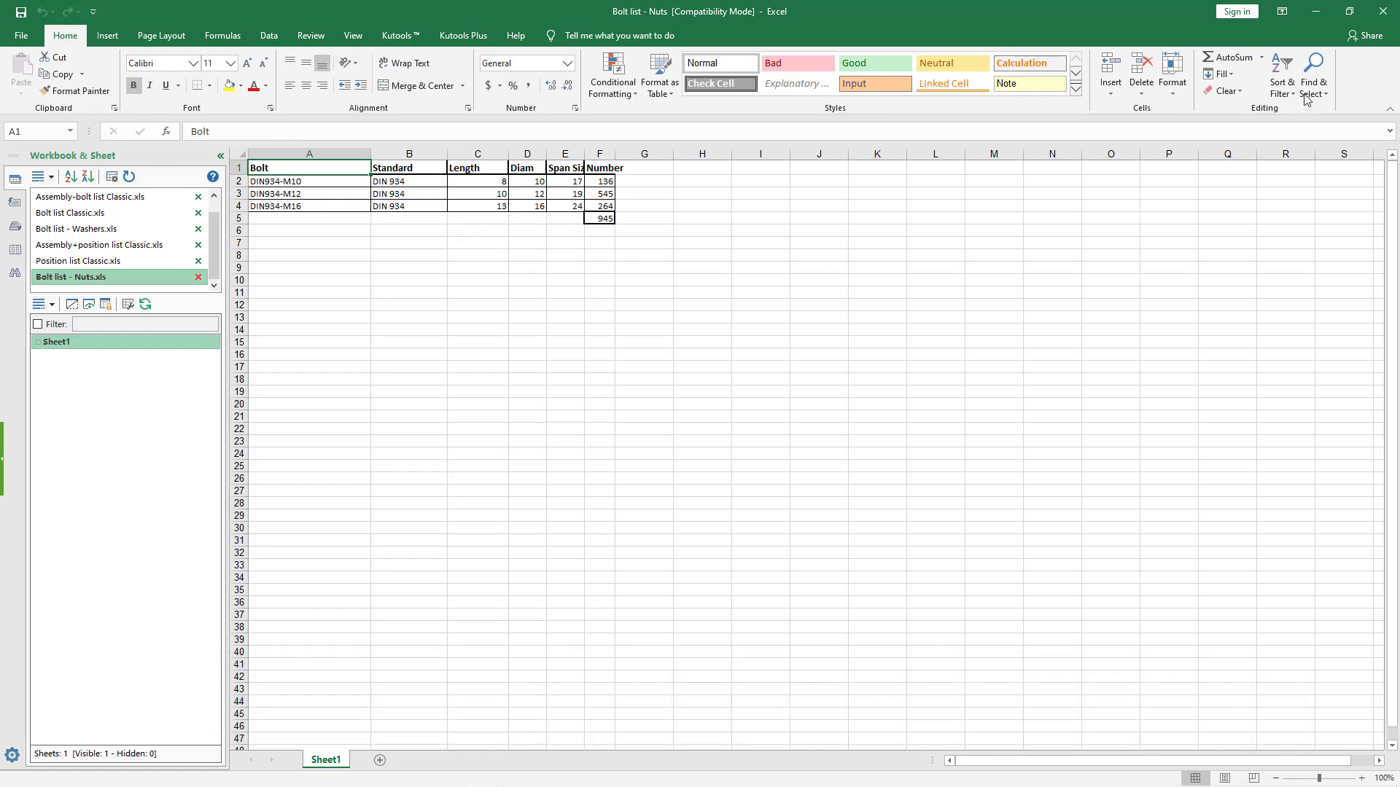
click(1317, 13)
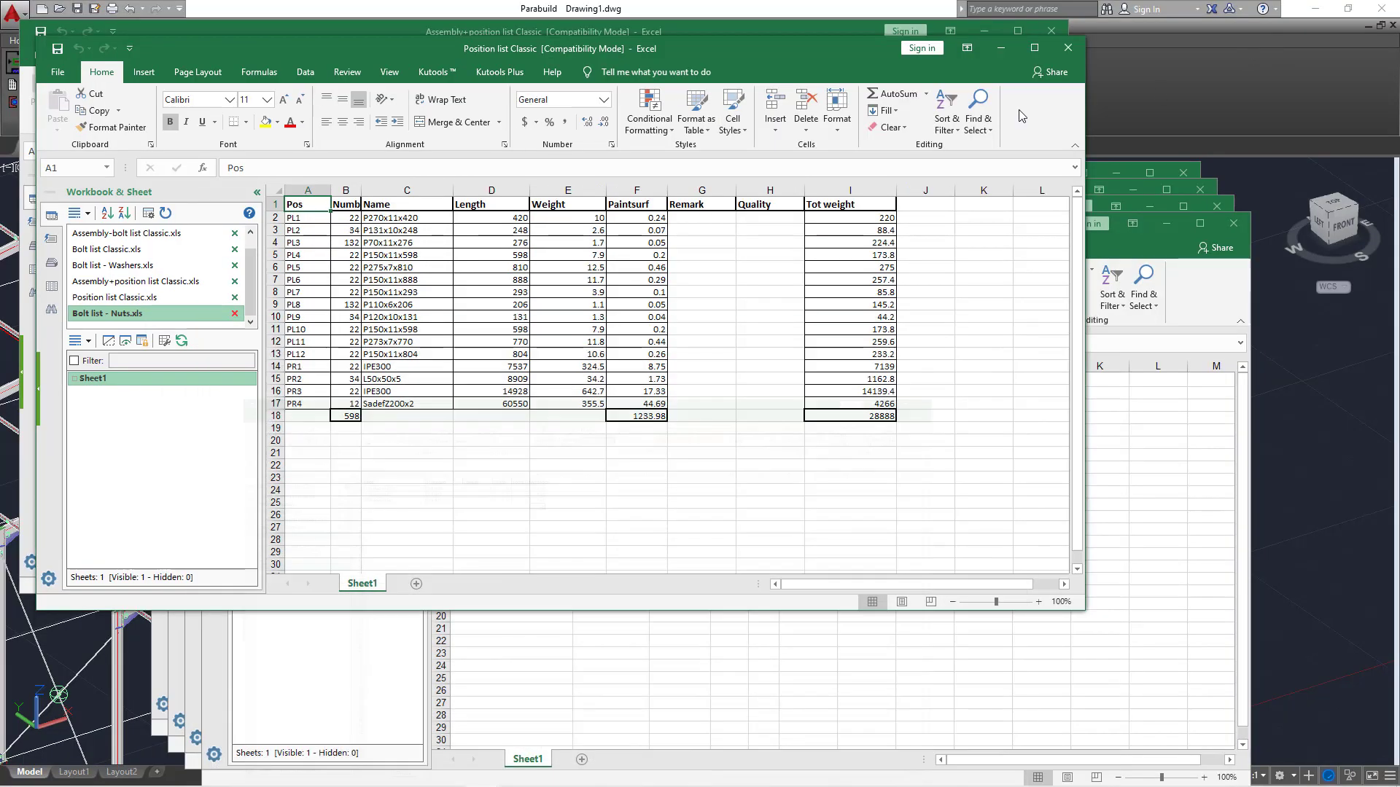
click(1033, 55)
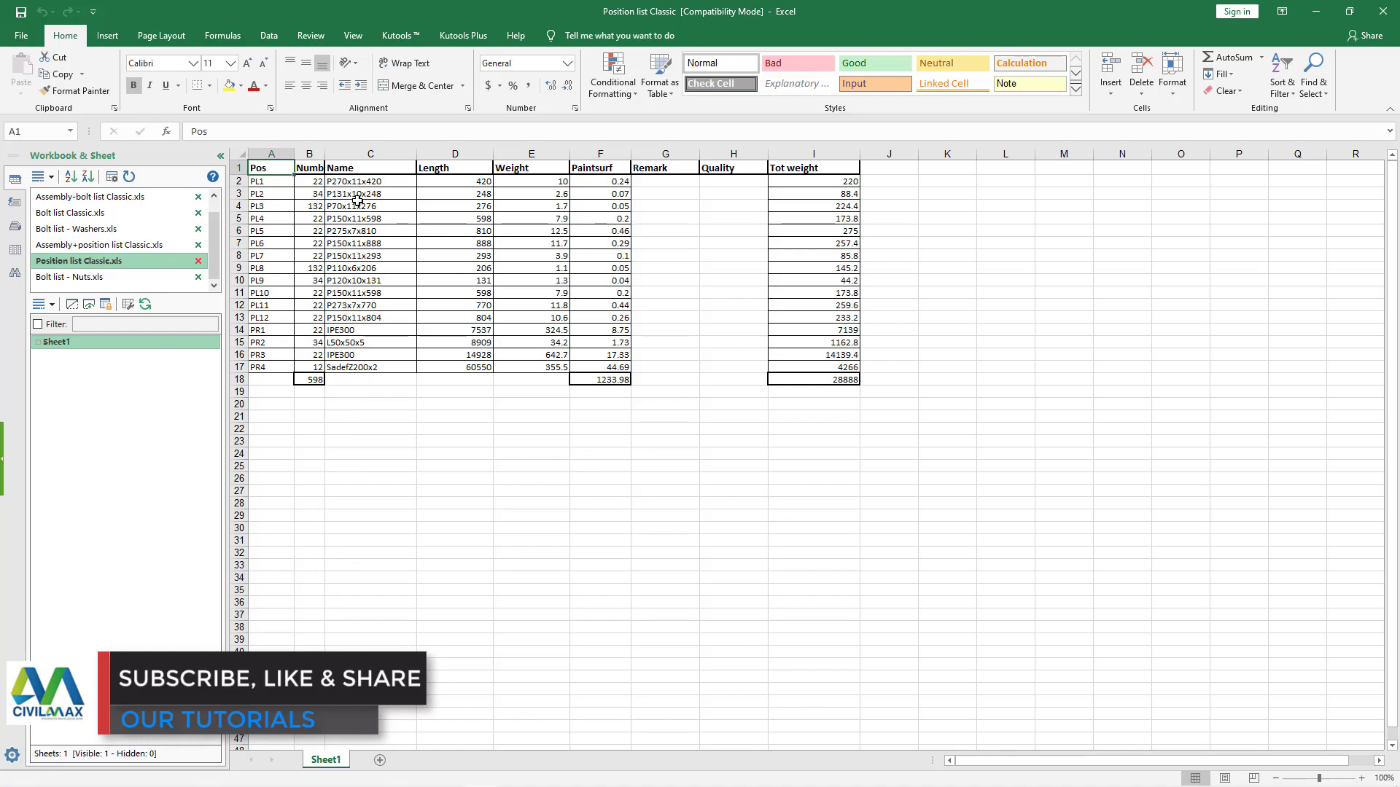
click(1316, 12)
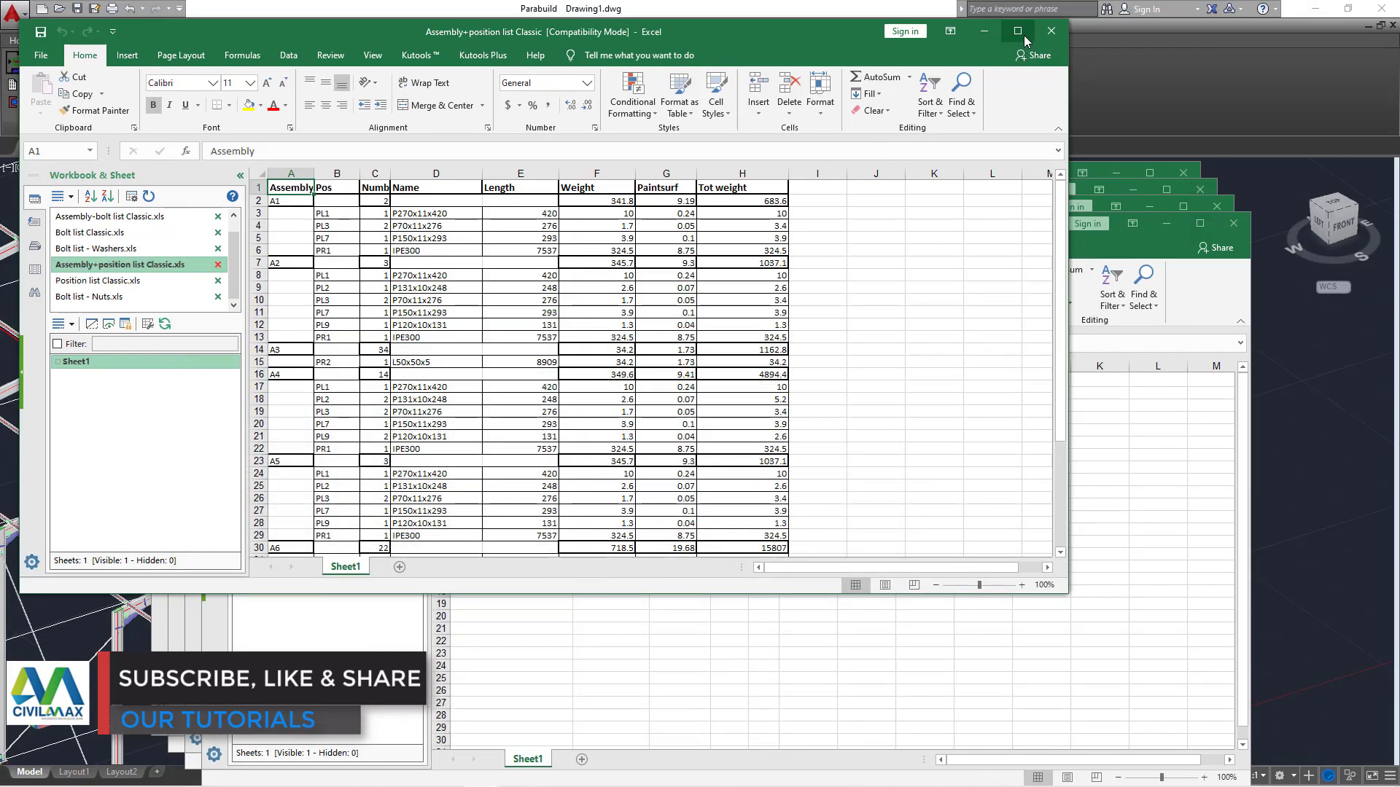
click(1021, 35)
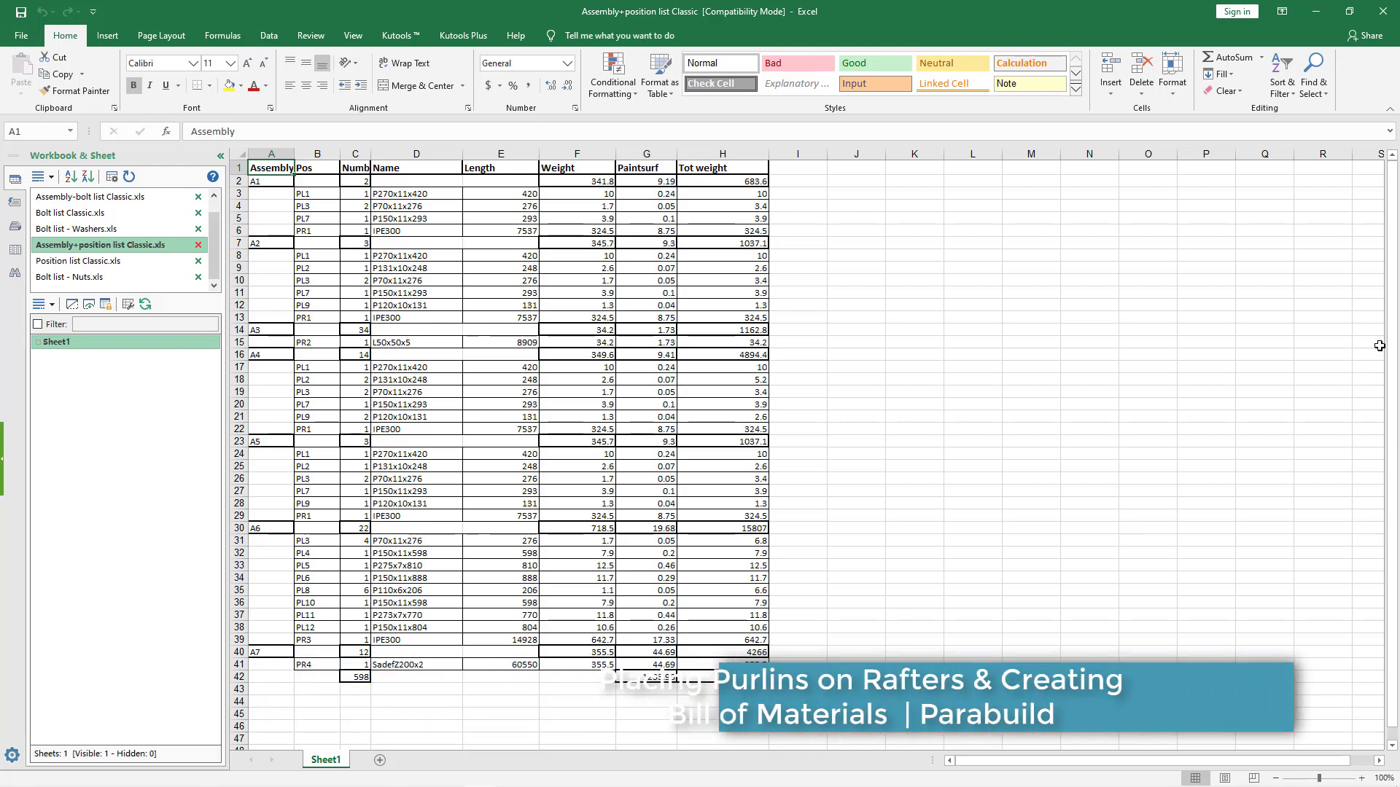
click(1316, 11)
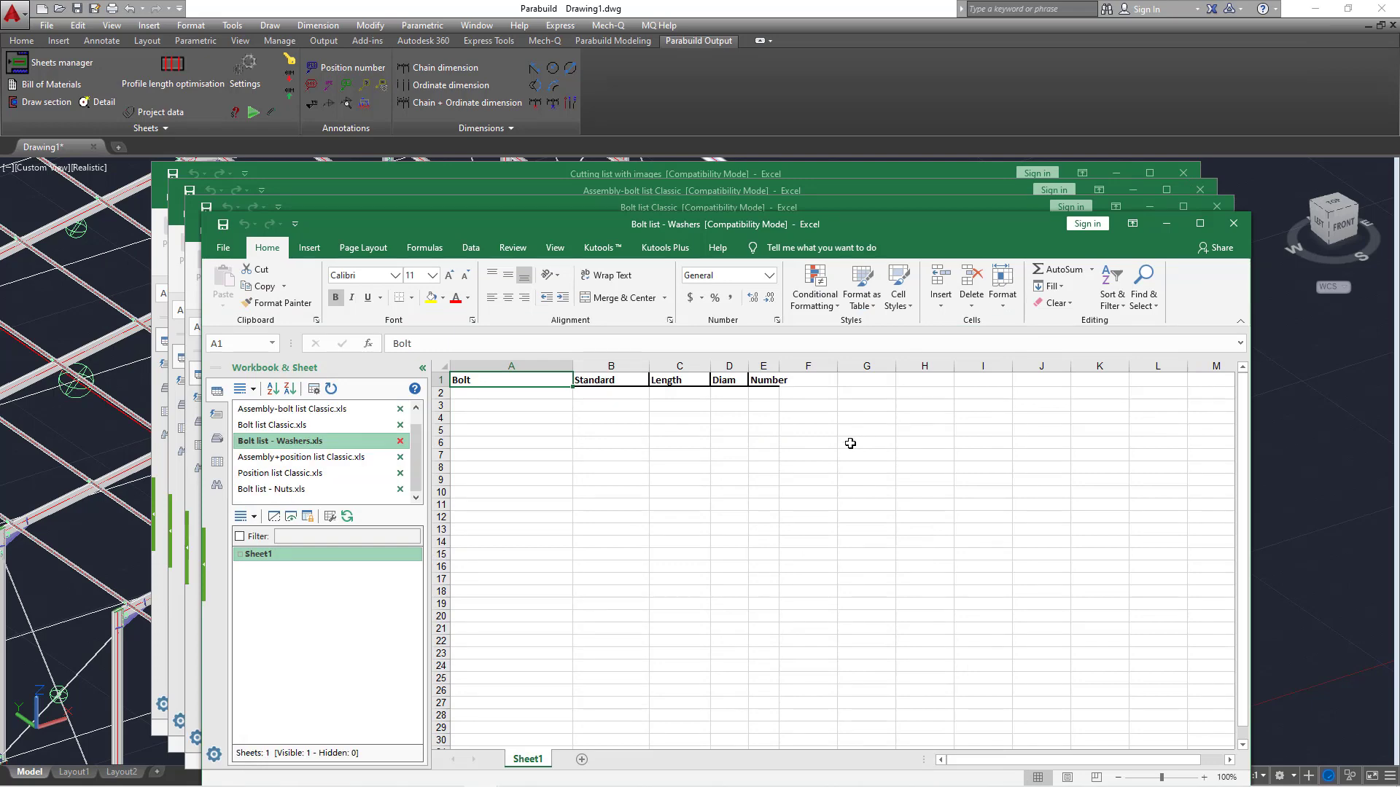
Go through the washer, bolt and assembly-bolt lists and the Cutting list with images, minimizing each to return to the model
click(1166, 226)
click(1150, 207)
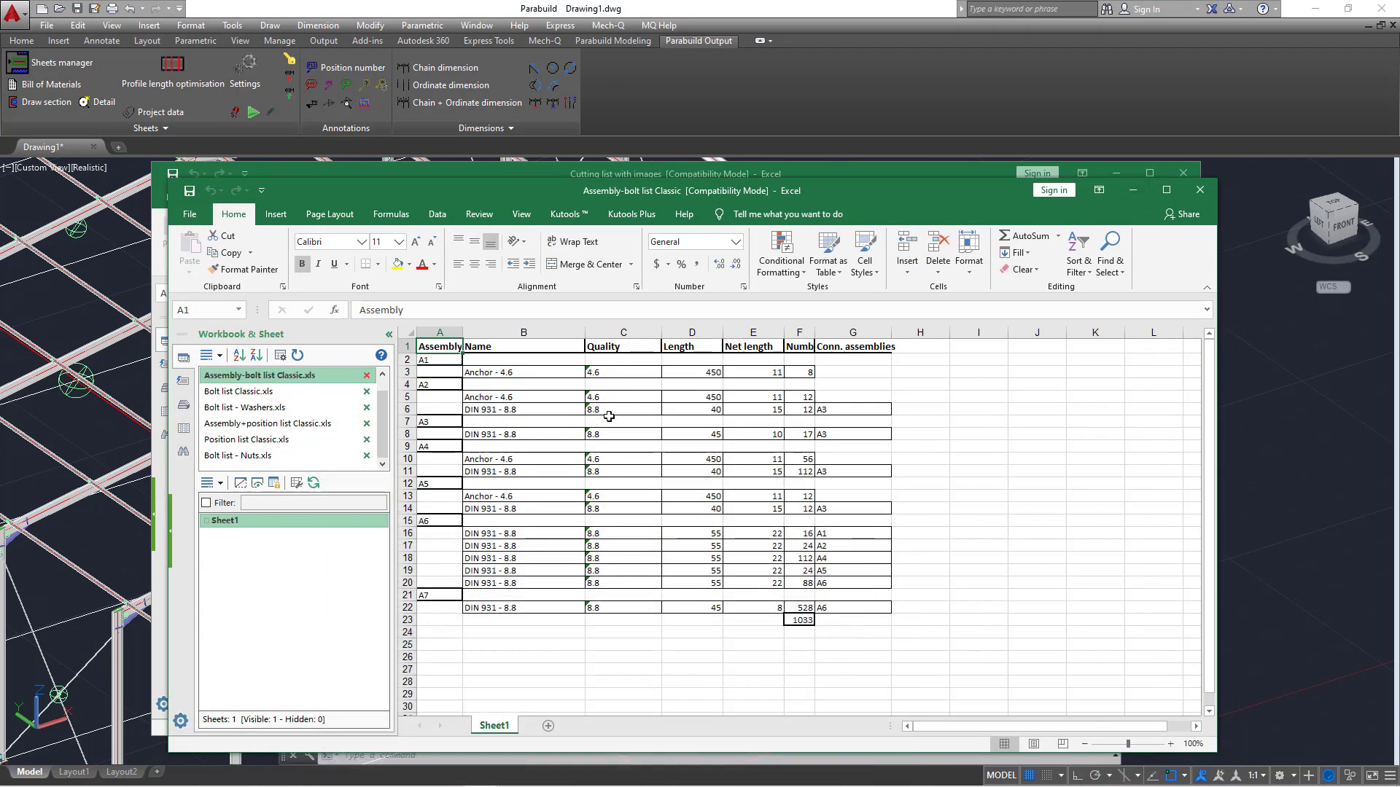
click(1133, 191)
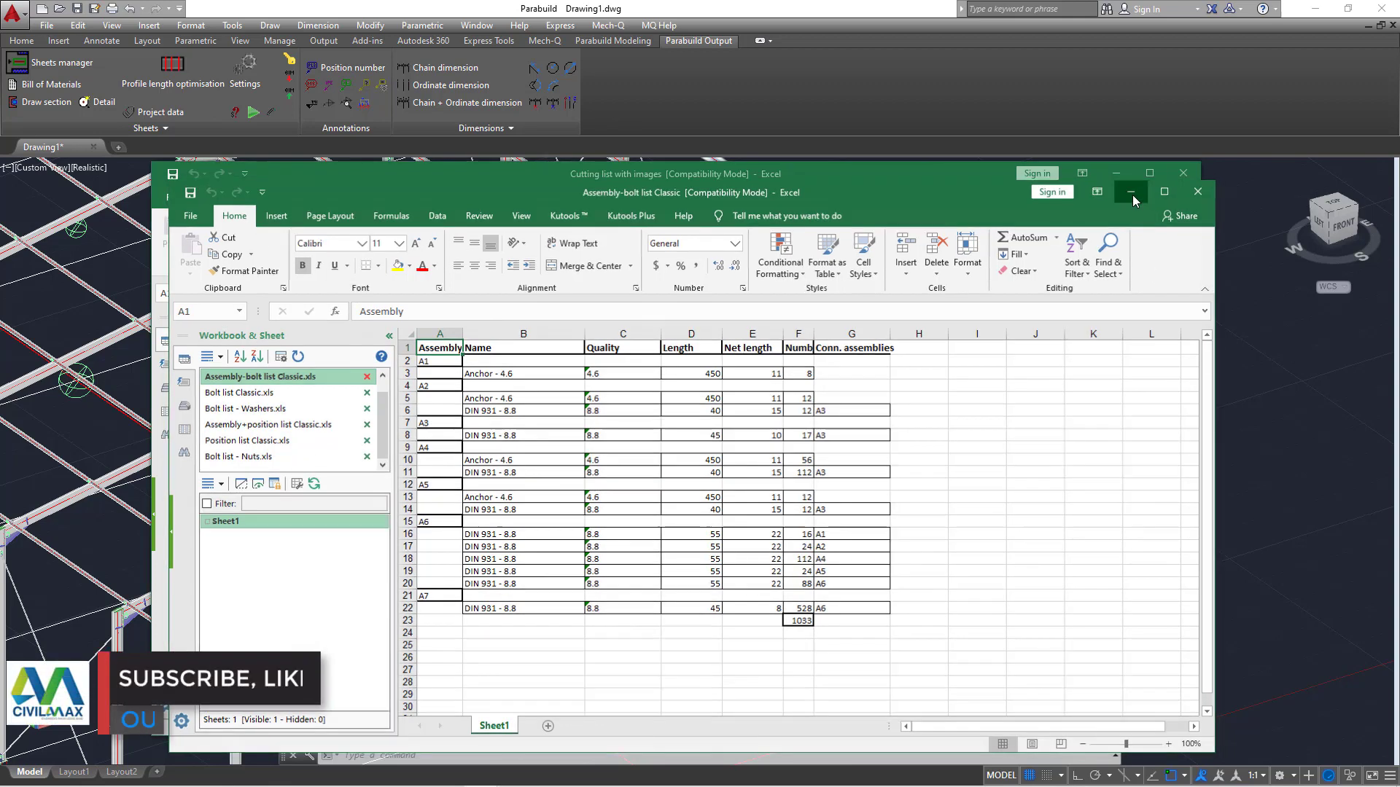
click(1150, 173)
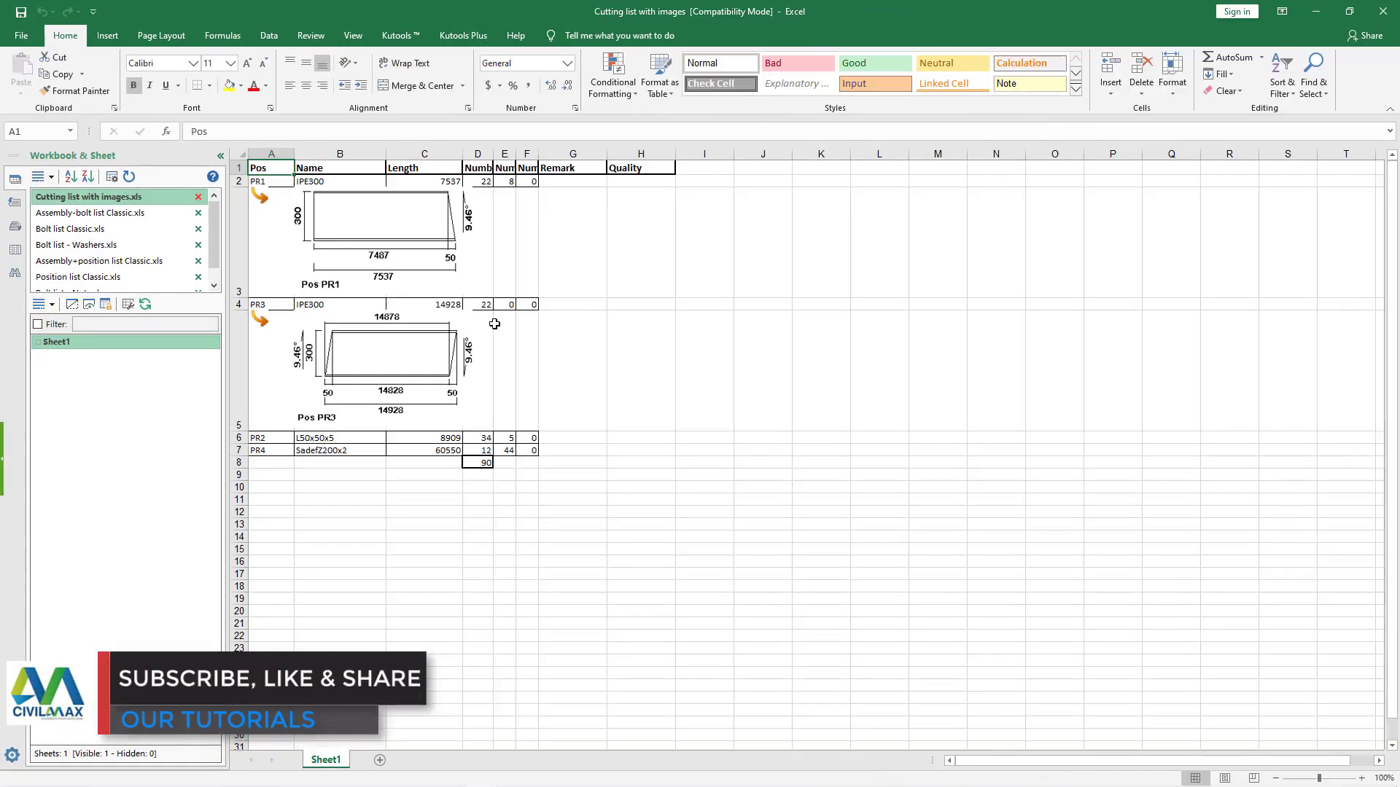
click(1326, 16)
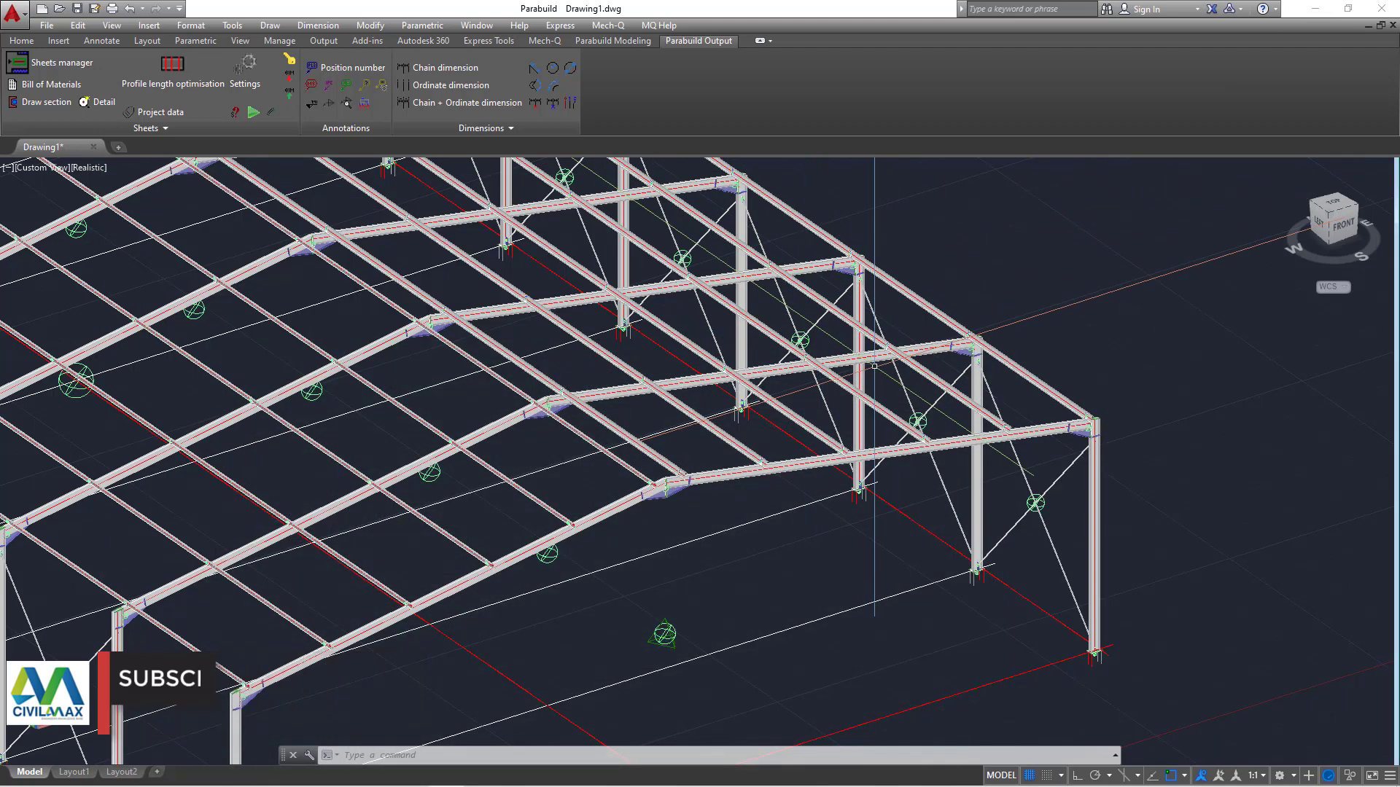
Bring back the Assembly+position list Classic workbook in Excel to review its assemblies, and return to the Parabuild drawing
mouse_move(364, 784)
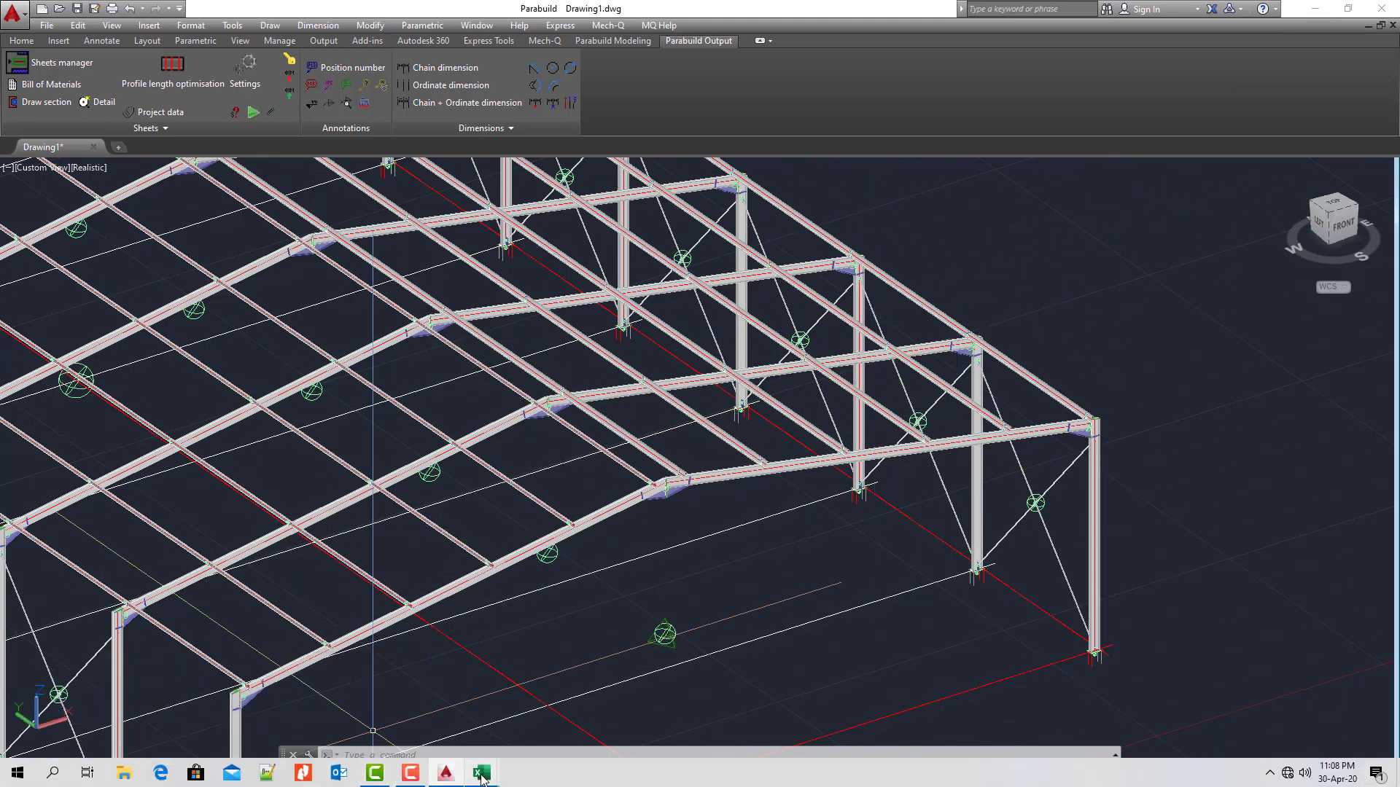
mouse_move(481, 777)
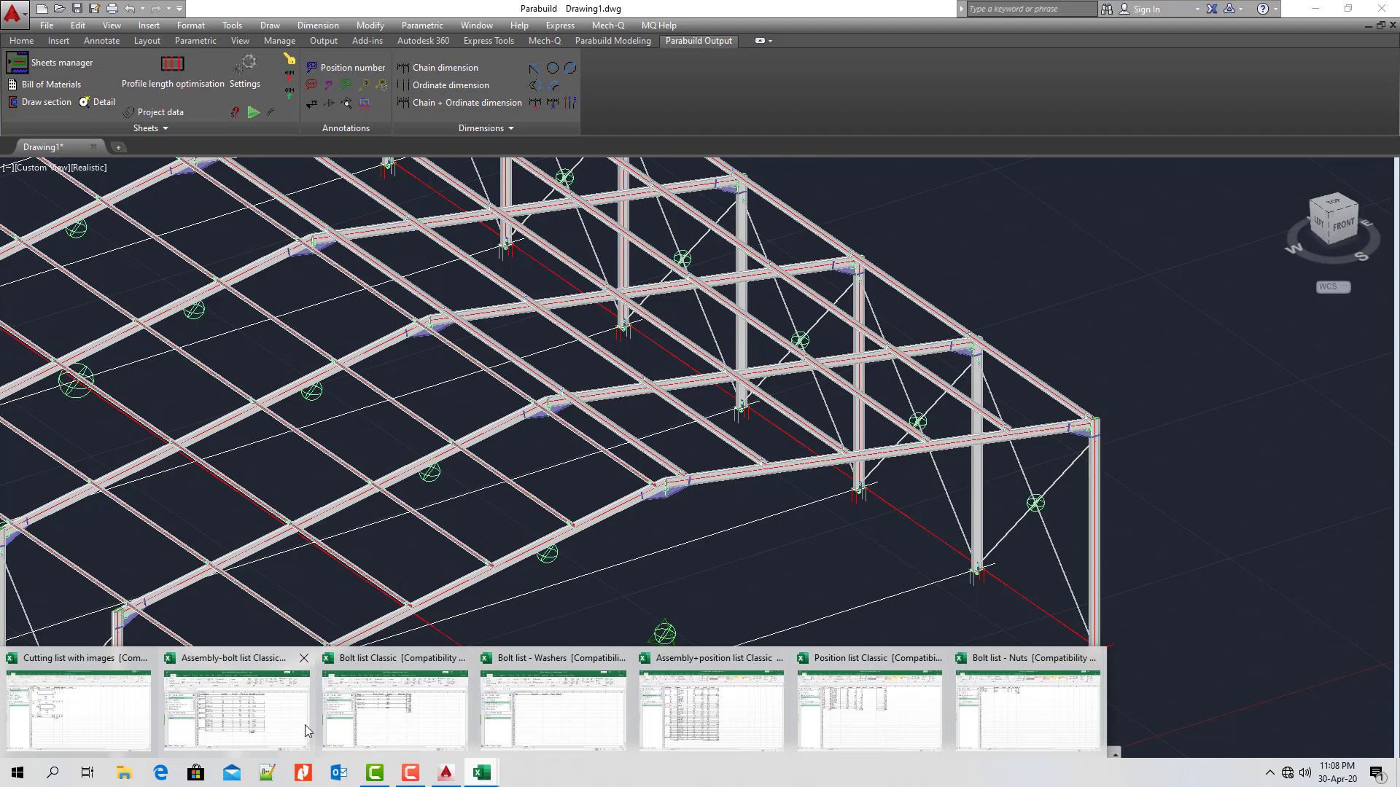
click(734, 715)
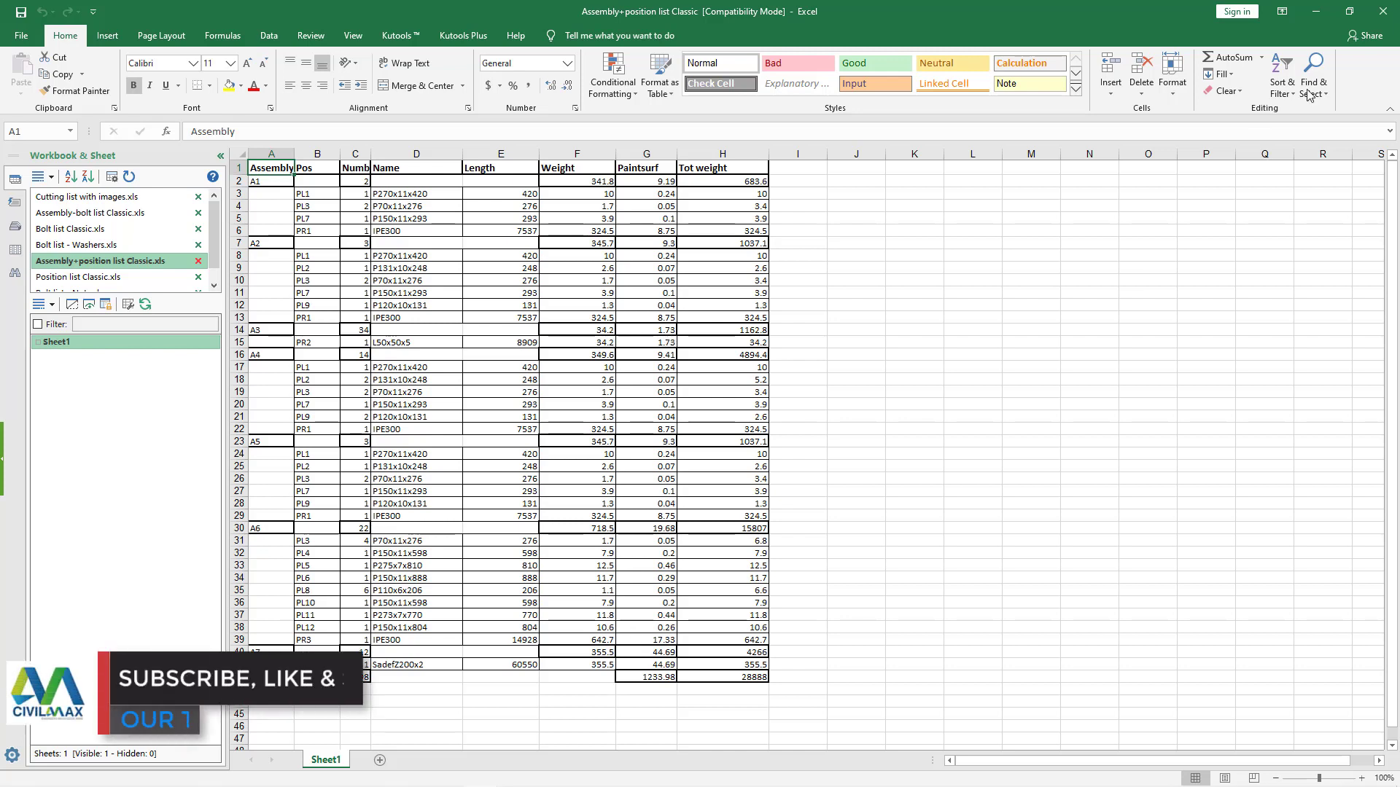
click(1318, 16)
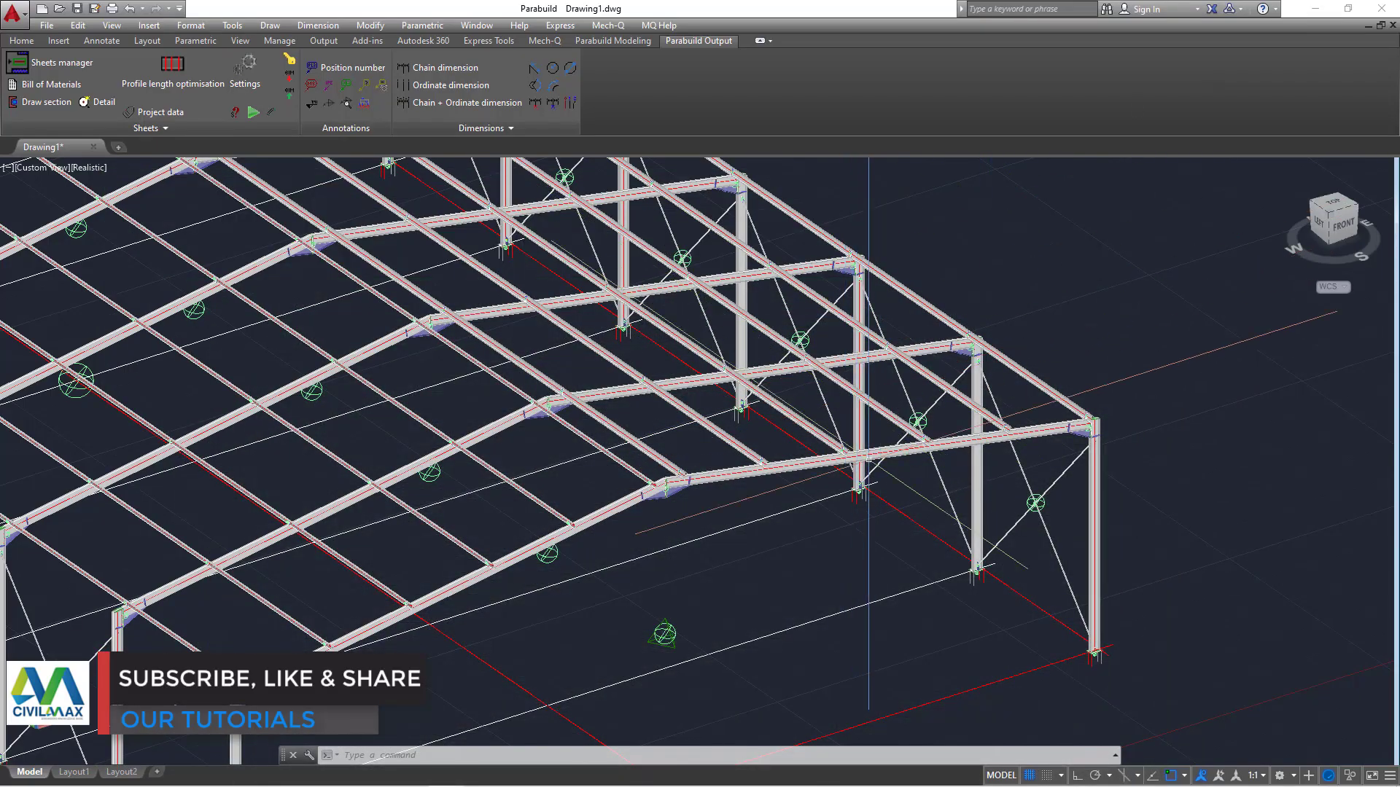
Examine the end frame's ridge joint and its neighbouring purlins up close in 3D using Constrained Orbit
scroll(762, 475, down, 1)
scroll(762, 475, up, 4)
scroll(762, 475, up, 4)
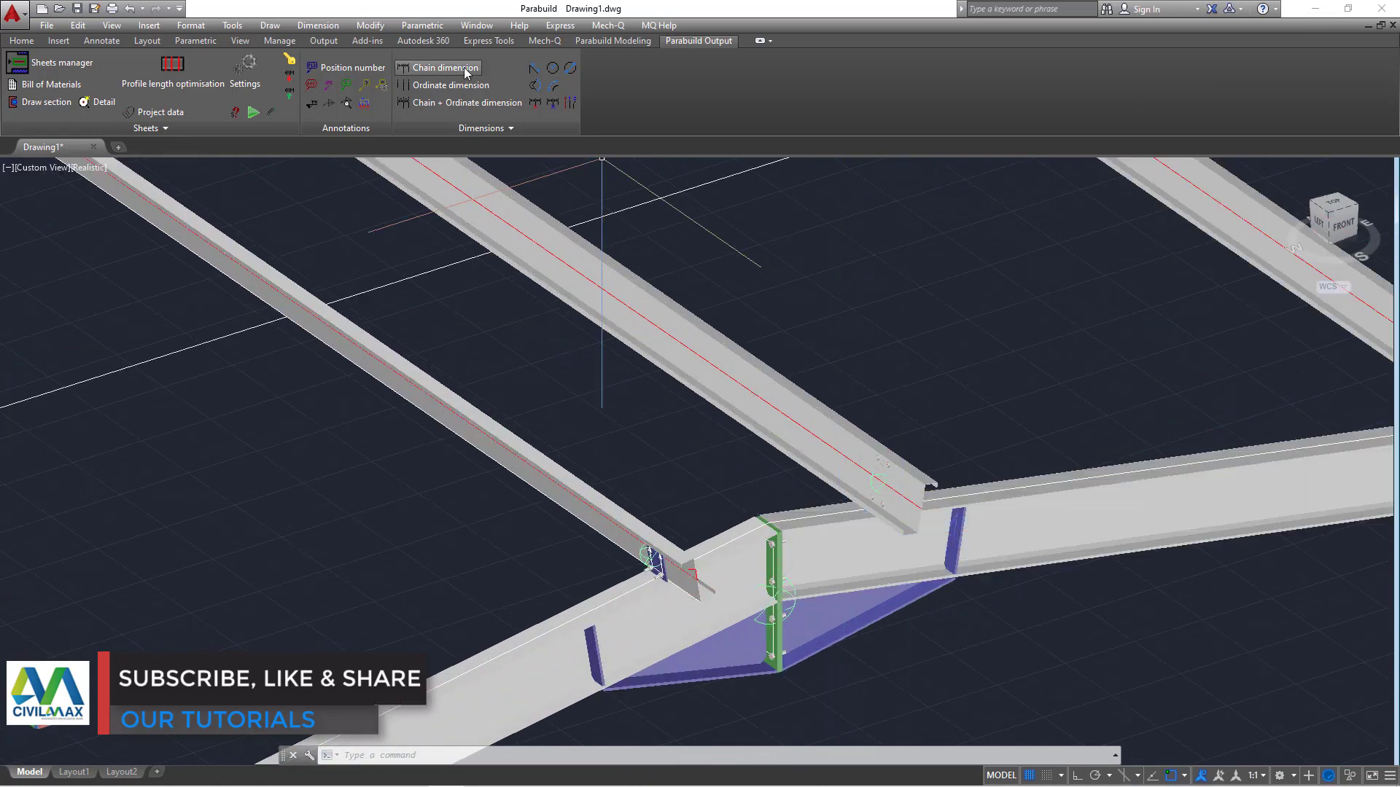
click(617, 41)
right_click(912, 296)
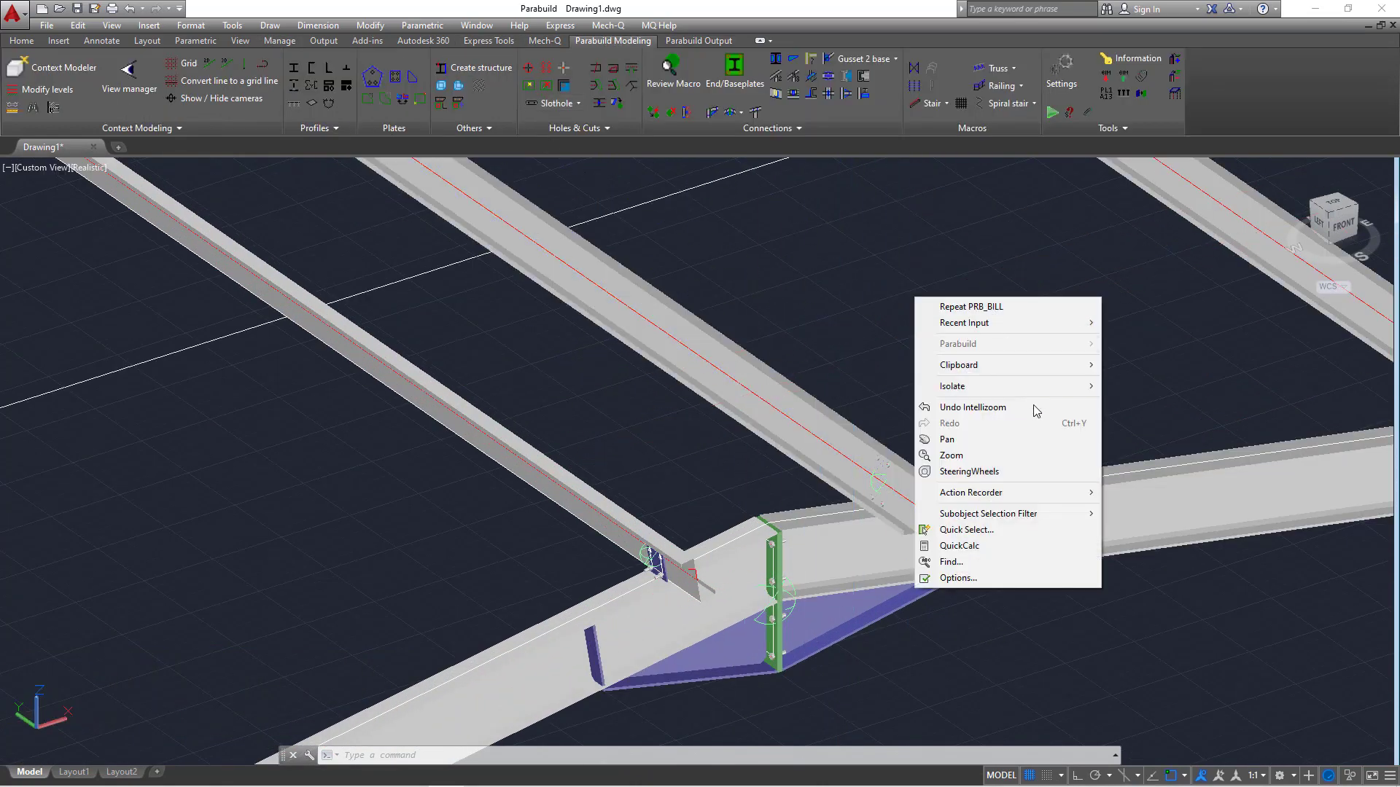
click(986, 458)
right_click(960, 357)
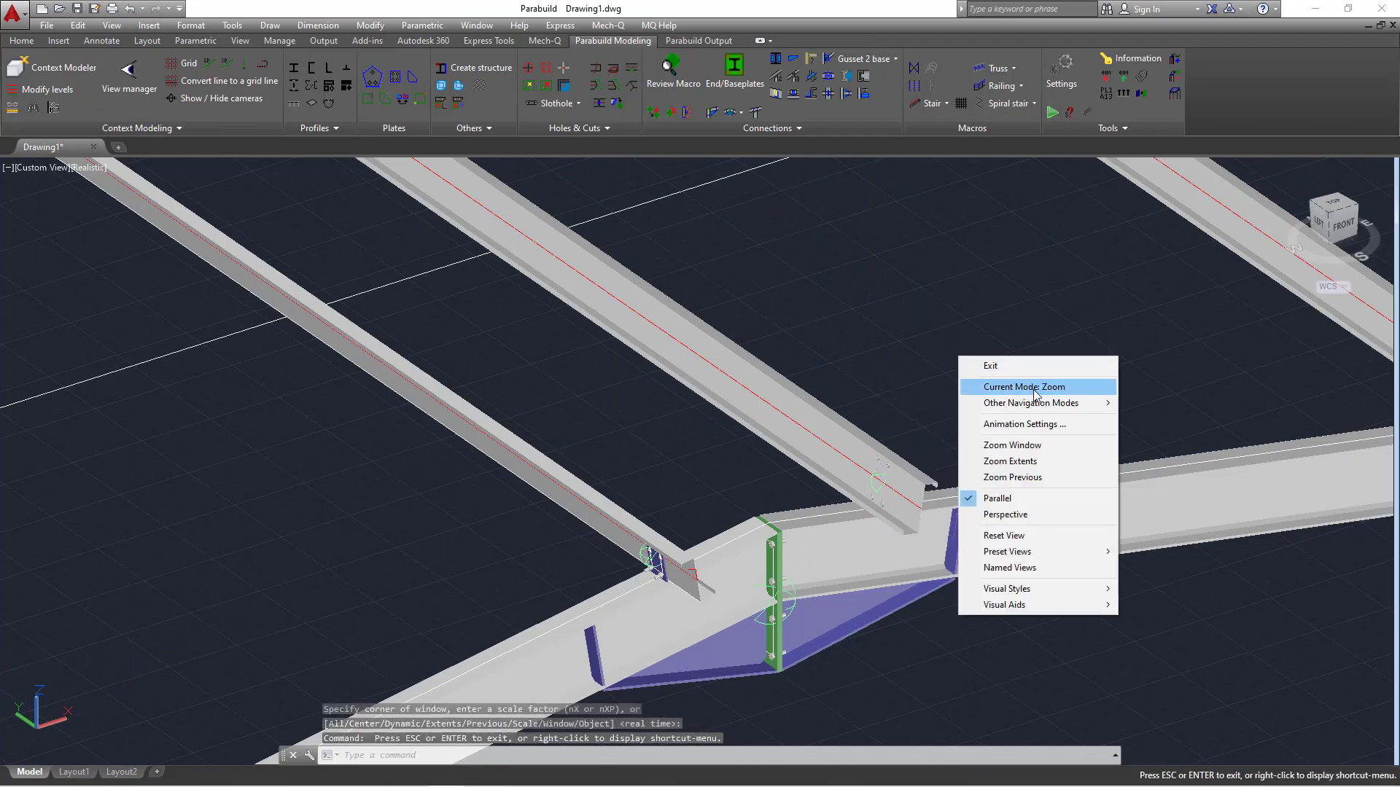
mouse_move(1079, 410)
click(1156, 405)
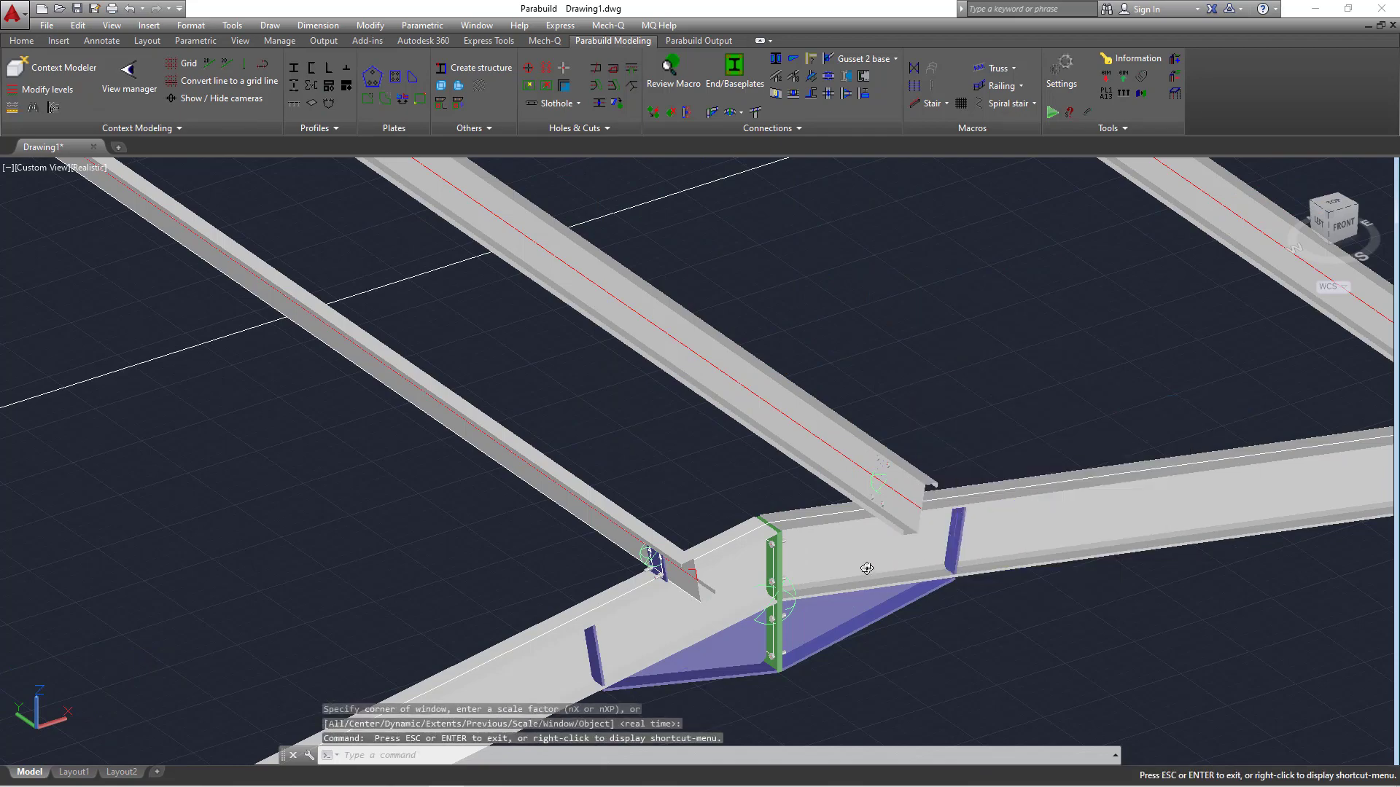
drag(865, 568, 795, 343)
drag(732, 449, 821, 484)
Inspect the ridge haunch, bolted end plates and purlin connection plates from the back and front of the frame
scroll(654, 484, up, 5)
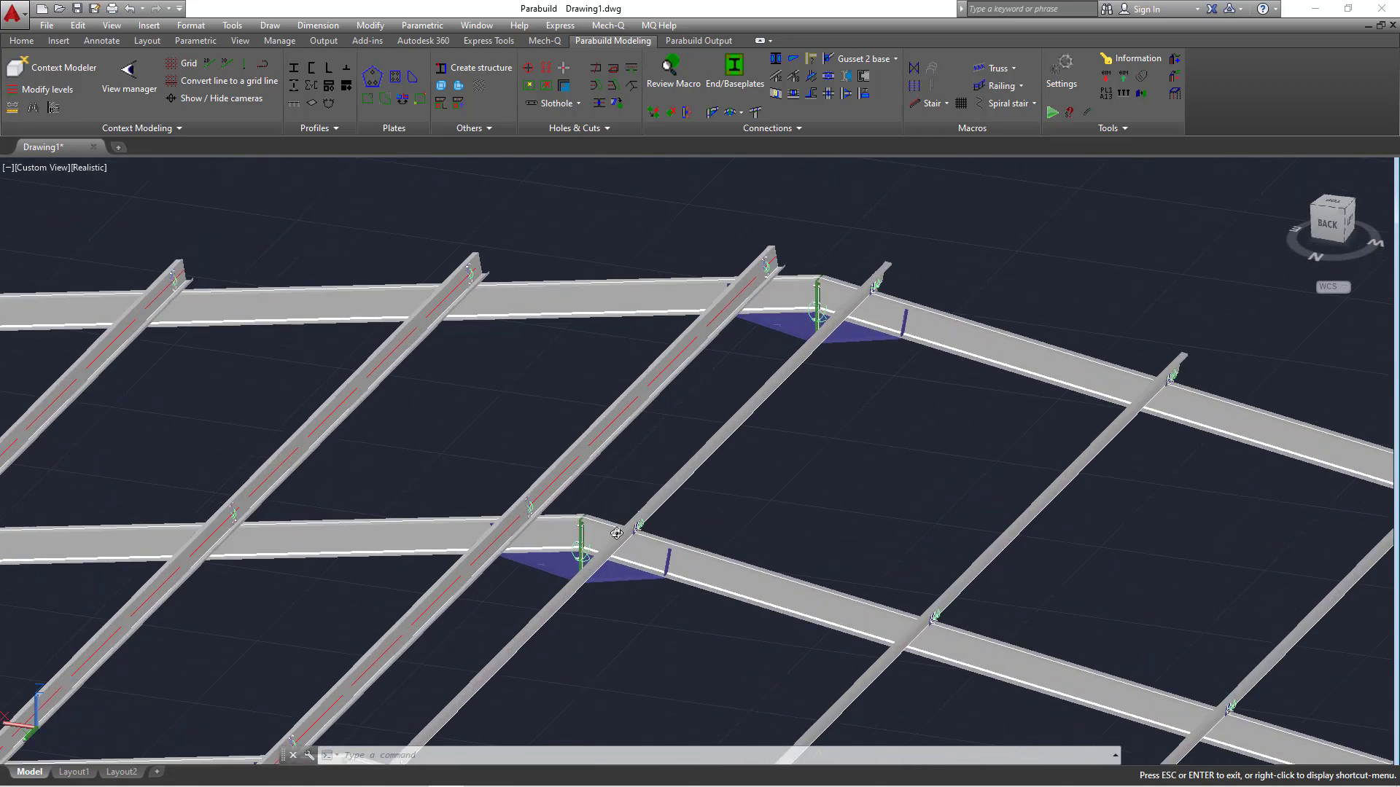
drag(616, 534, 738, 328)
scroll(738, 328, up, 5)
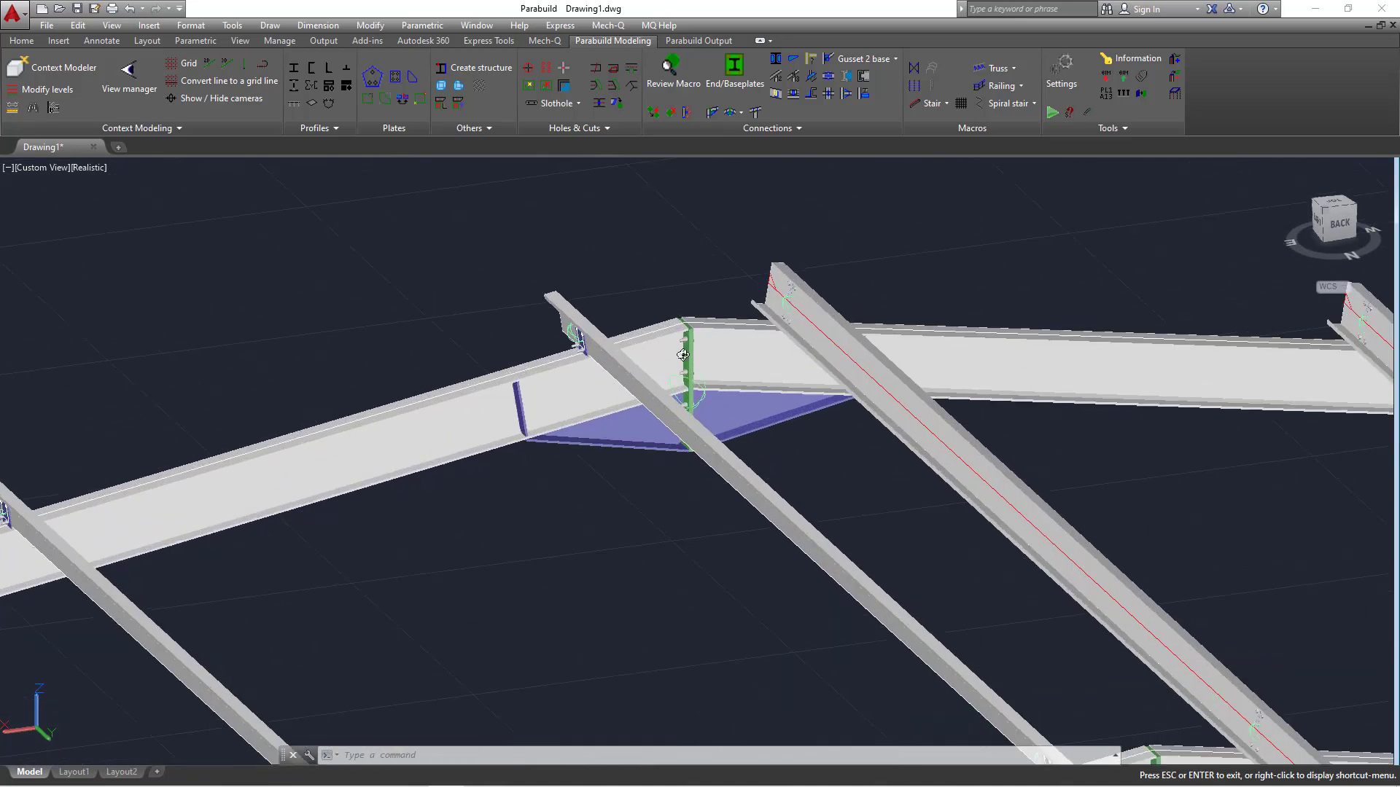
drag(725, 377, 1006, 394)
right_click(986, 315)
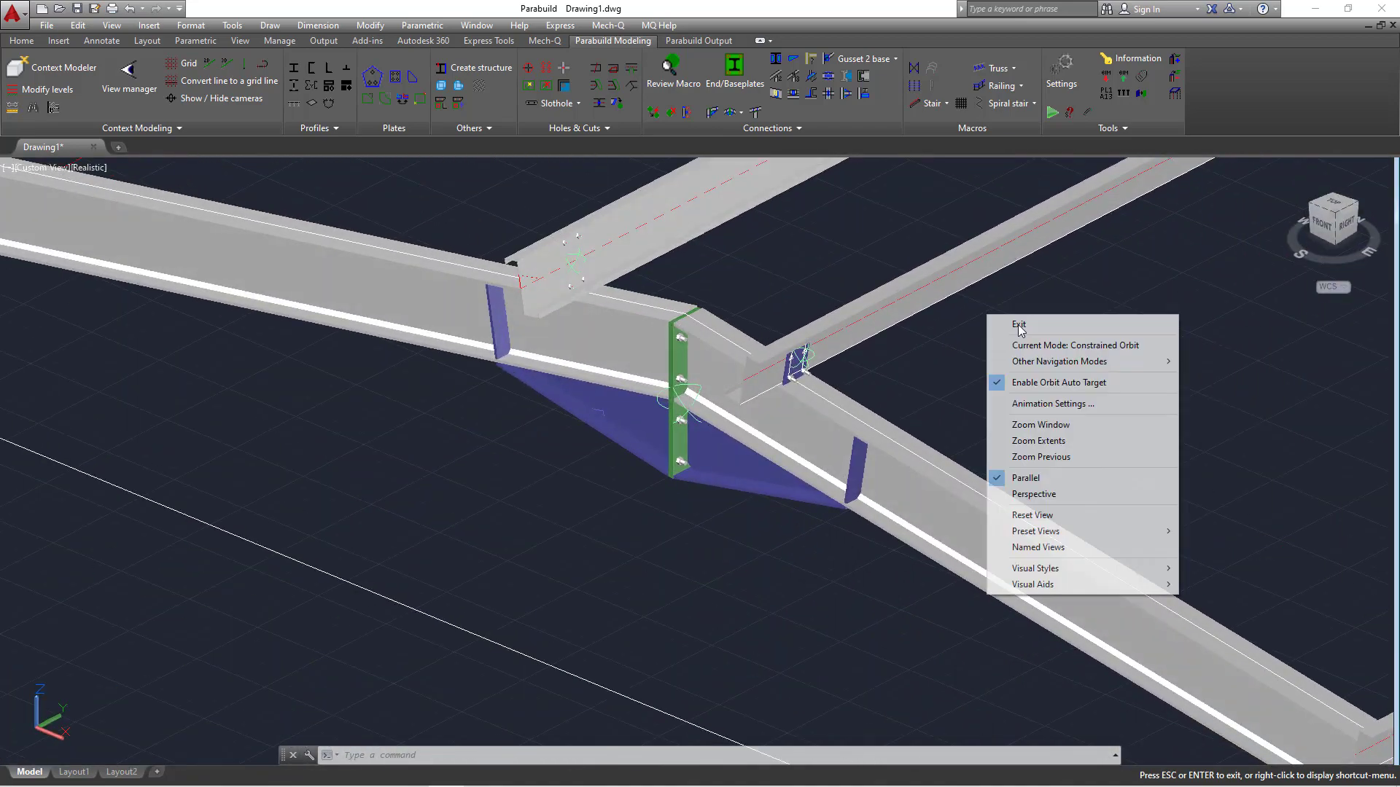